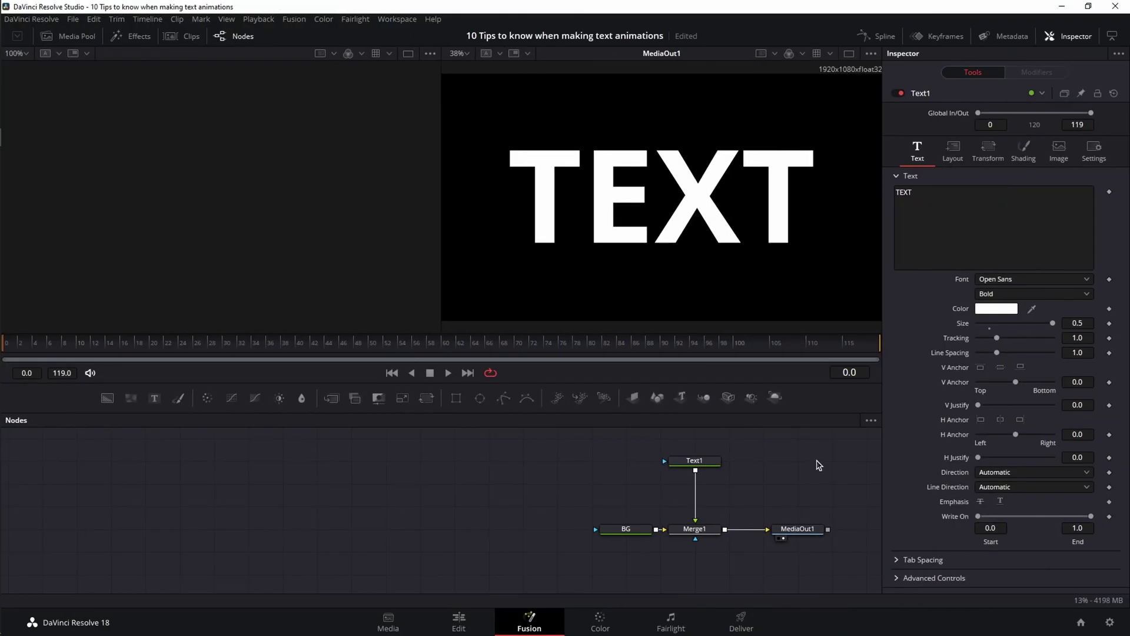
# Enable the second shading element, Red Outline, around the white TEXT
pyautogui.click(1025, 154)
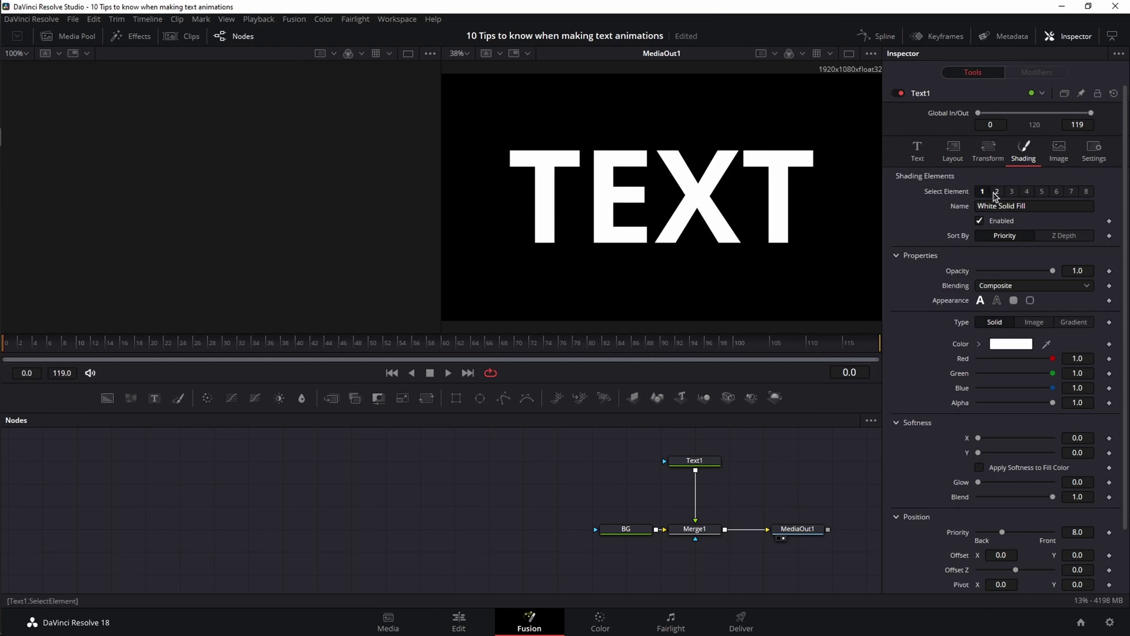
pyautogui.click(998, 192)
pyautogui.click(980, 222)
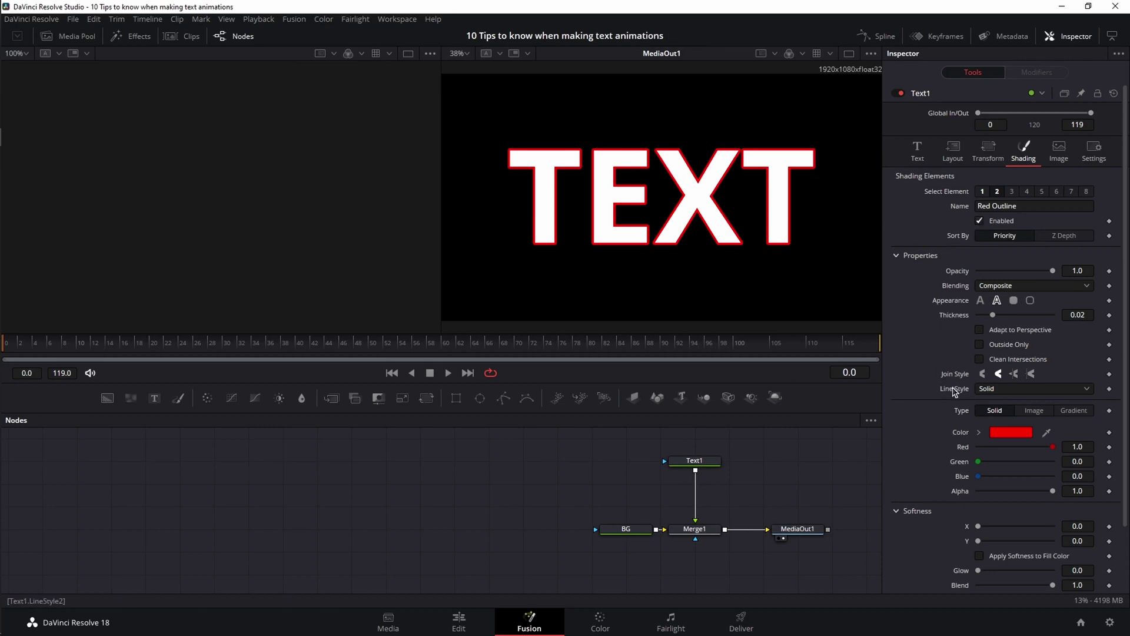
# Try a dashed line style and thicker outline, thin it back, and preview playback
pyautogui.click(1024, 395)
pyautogui.click(1018, 418)
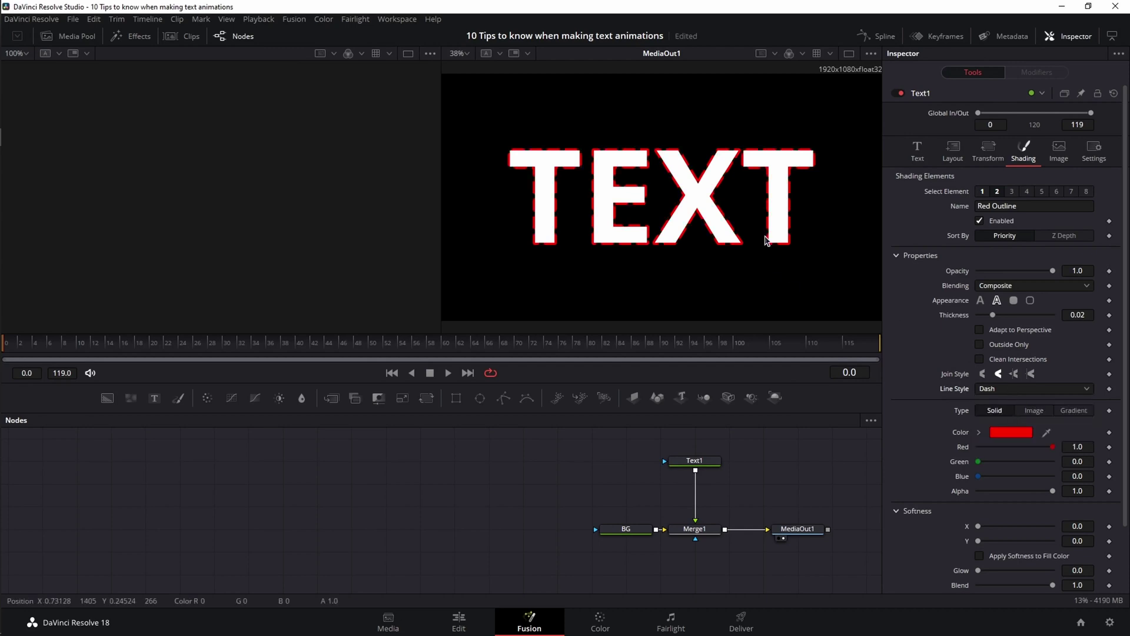
pyautogui.moveTo(993, 317); pyautogui.dragTo(1054, 318)
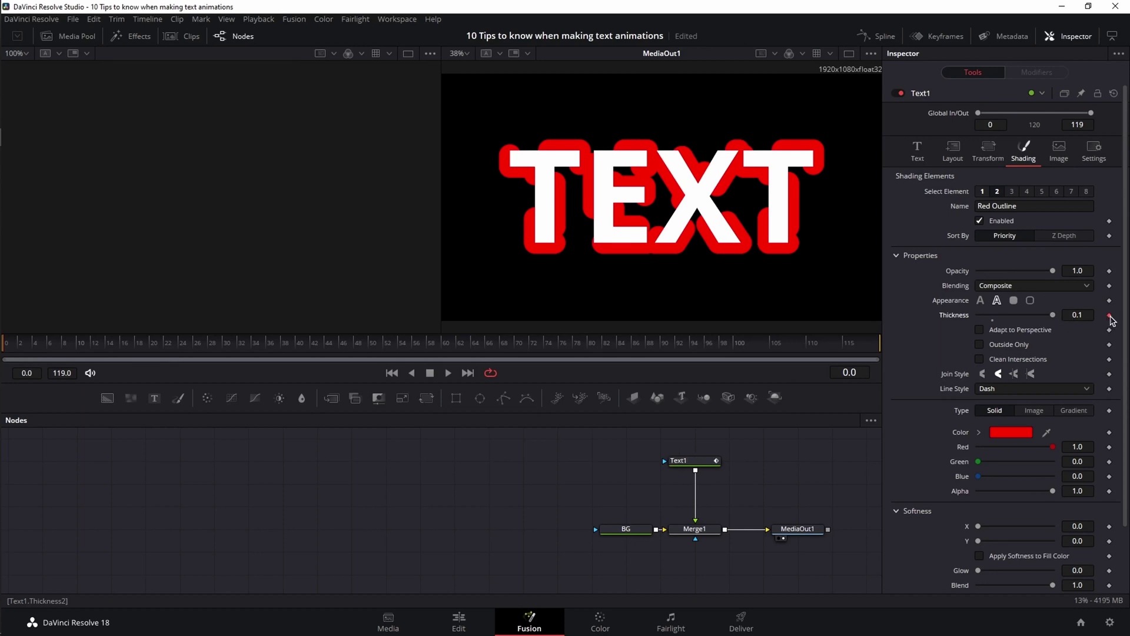
pyautogui.moveTo(1053, 316); pyautogui.dragTo(997, 316)
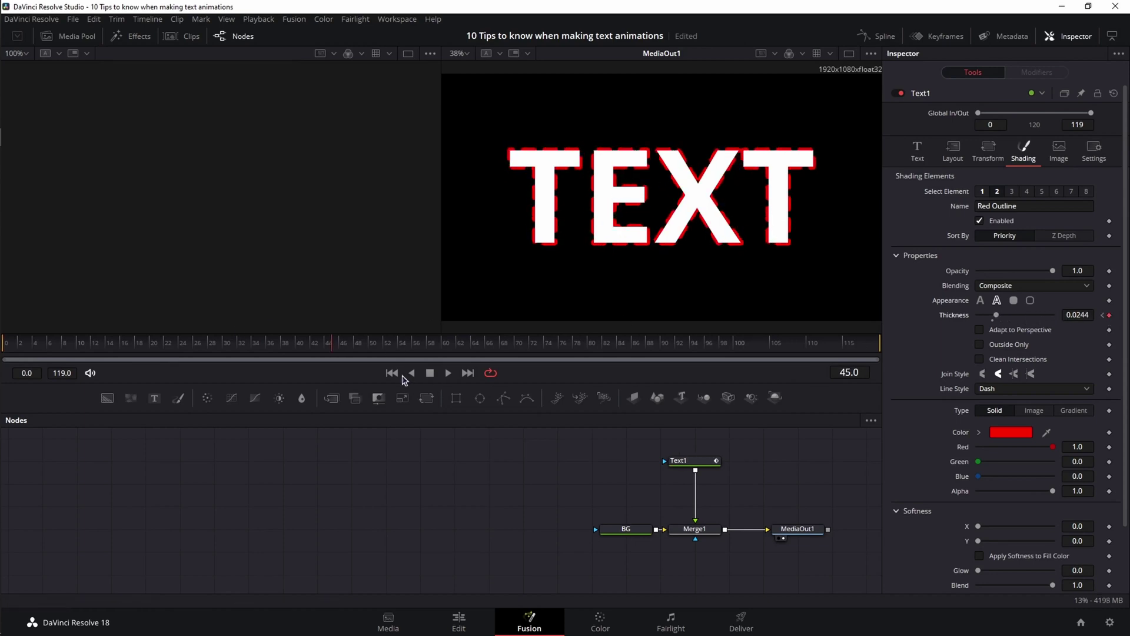
pyautogui.click(448, 373)
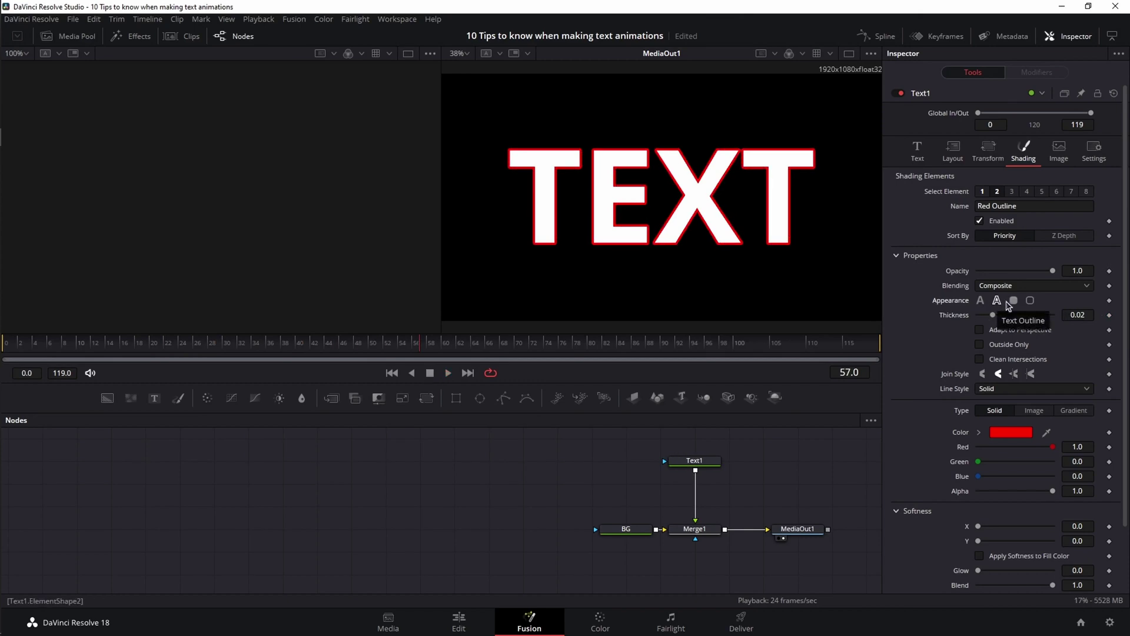
# Make Red Outline a Border Fill box, try Extend and Character level, then select White Solid Fill
pyautogui.click(1014, 302)
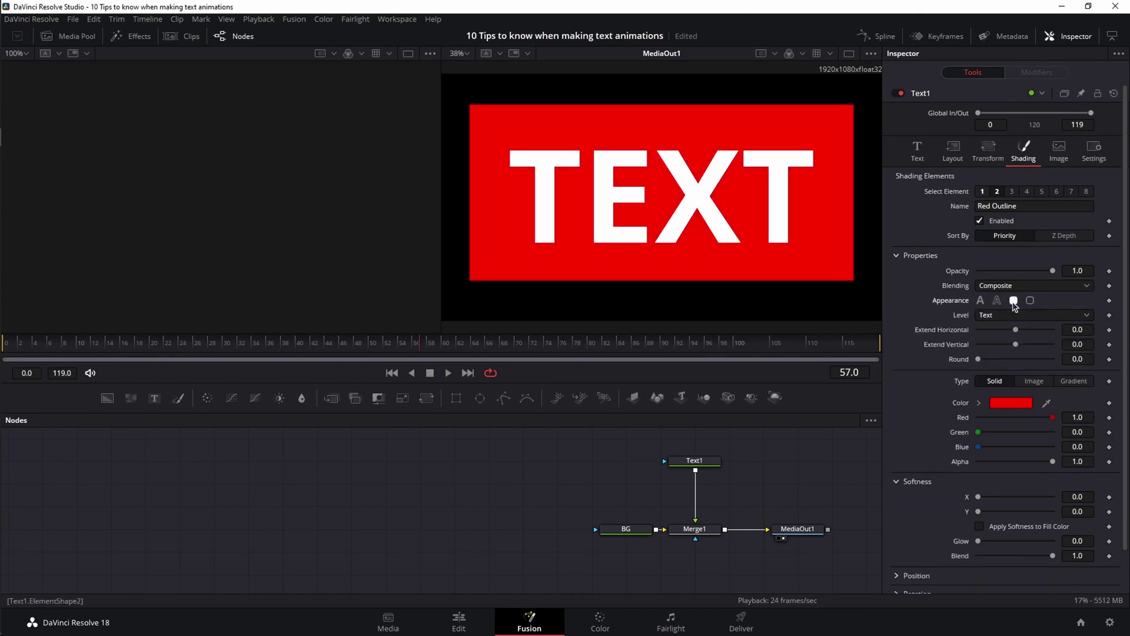
pyautogui.moveTo(1016, 330)
pyautogui.mouseDown()
pyautogui.moveTo(979, 331)
pyautogui.moveTo(1019, 346)
pyautogui.moveTo(1010, 346)
pyautogui.moveTo(1024, 331)
pyautogui.mouseUp()
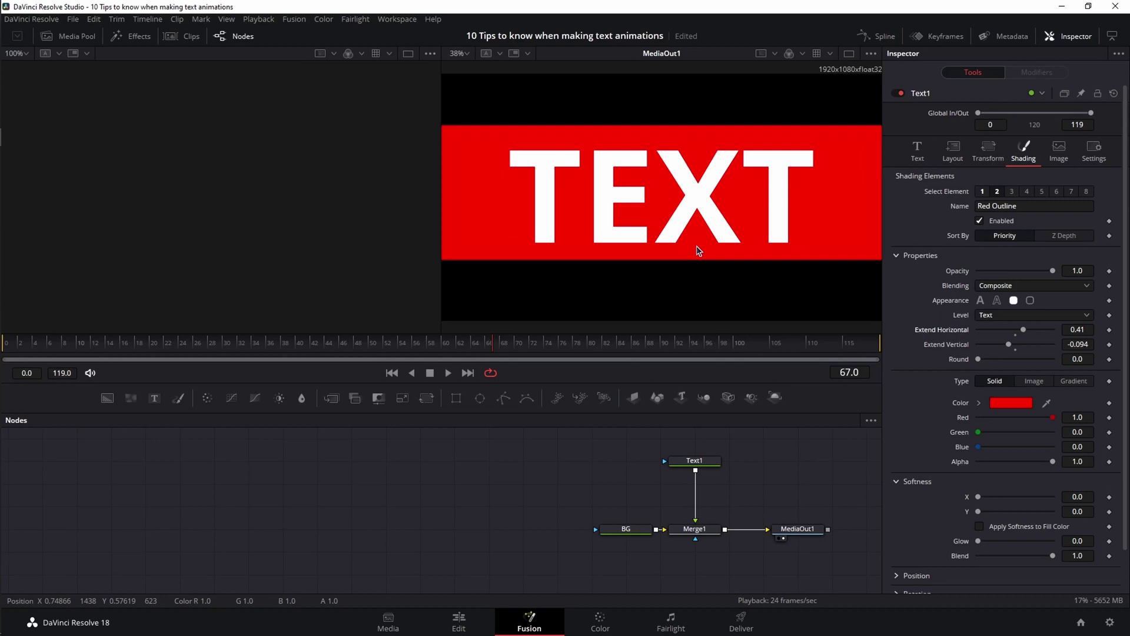
pyautogui.click(1007, 316)
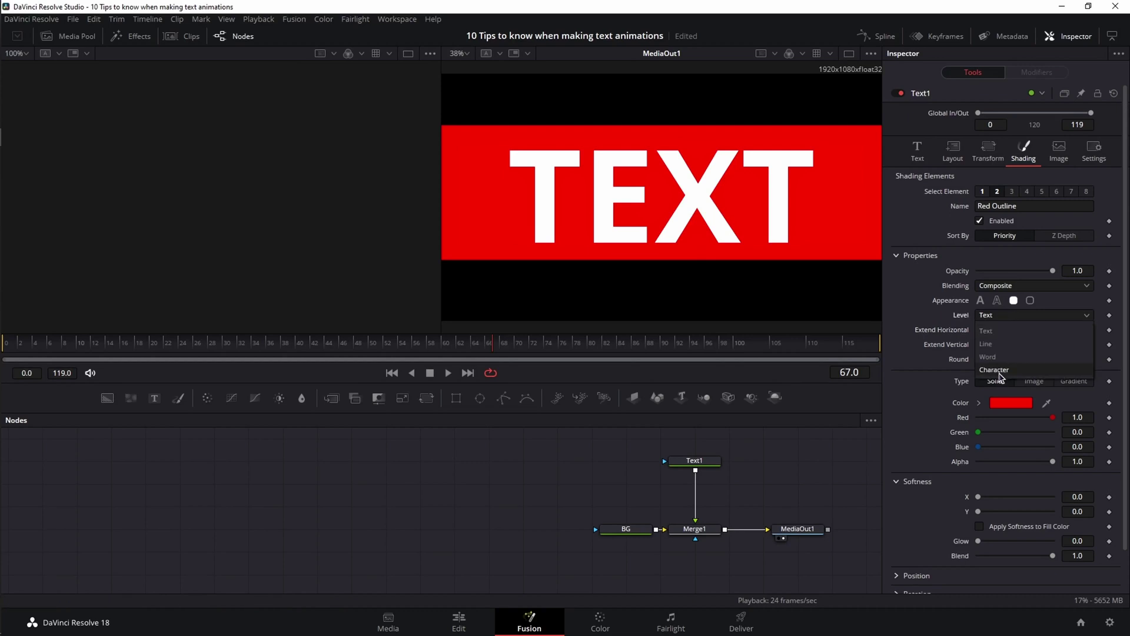
pyautogui.click(1000, 369)
pyautogui.moveTo(1022, 330)
pyautogui.mouseDown()
pyautogui.moveTo(999, 337)
pyautogui.moveTo(1015, 337)
pyautogui.mouseUp()
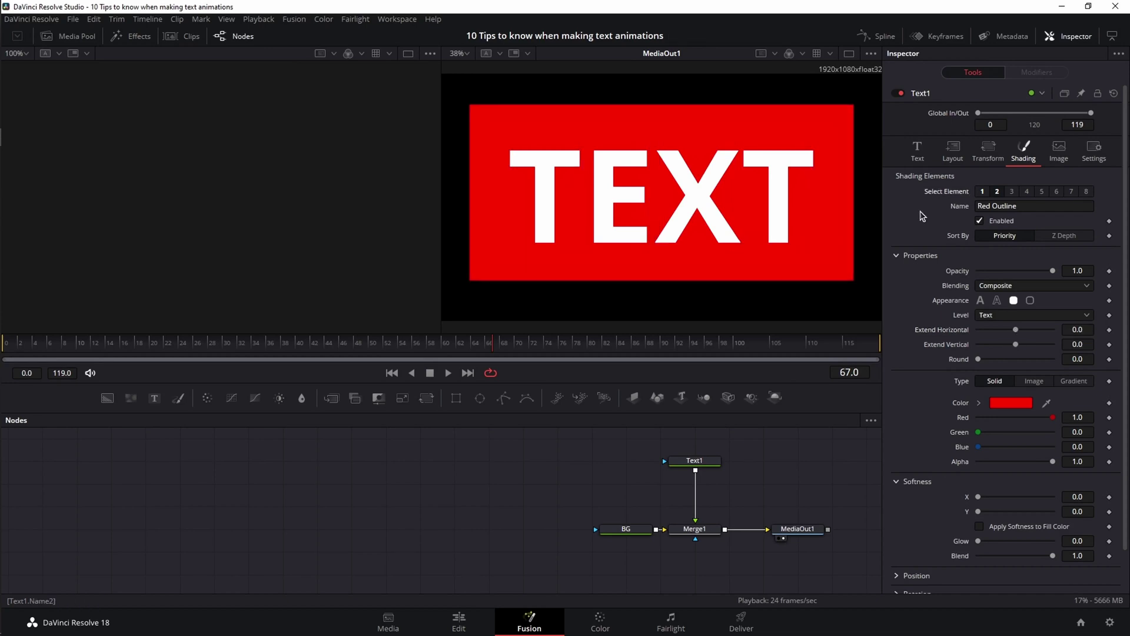
pyautogui.click(982, 192)
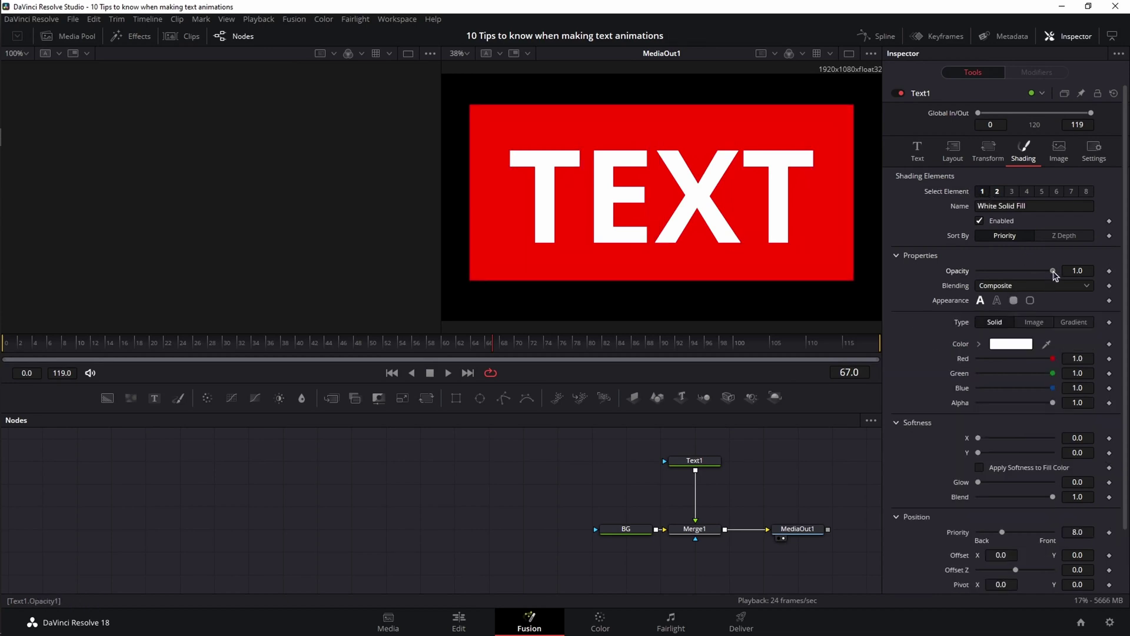
# Keyframe the white text's opacity from 0 at frame 0 to 1 at frame 40
pyautogui.moveTo(1053, 275); pyautogui.dragTo(997, 272)
pyautogui.moveTo(1054, 273); pyautogui.dragTo(949, 272)
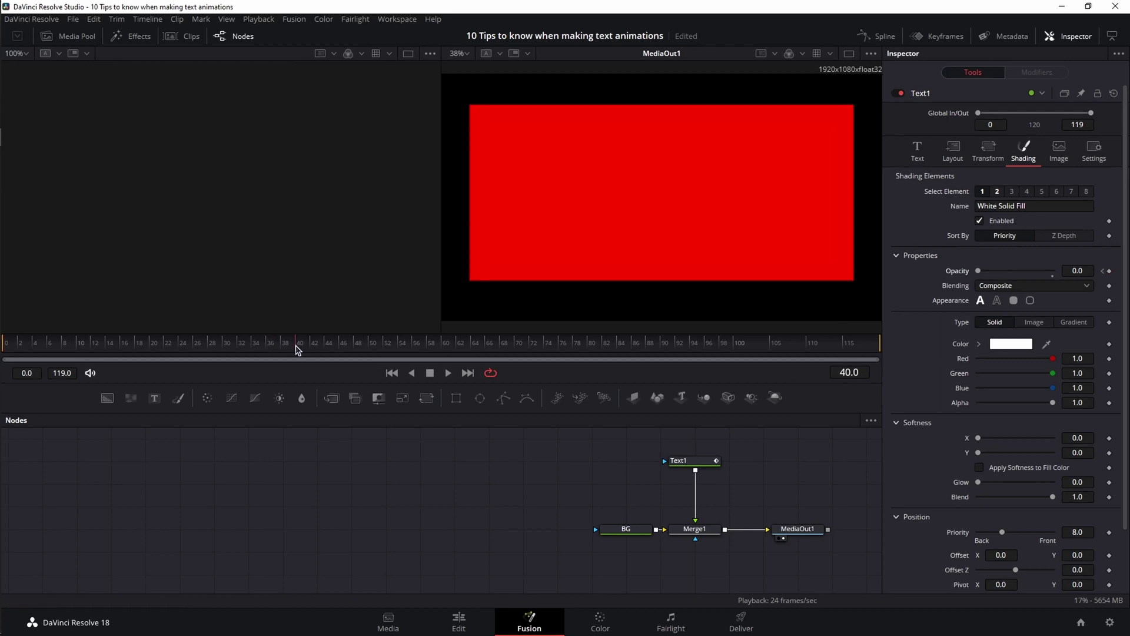
pyautogui.moveTo(978, 271); pyautogui.dragTo(1069, 273)
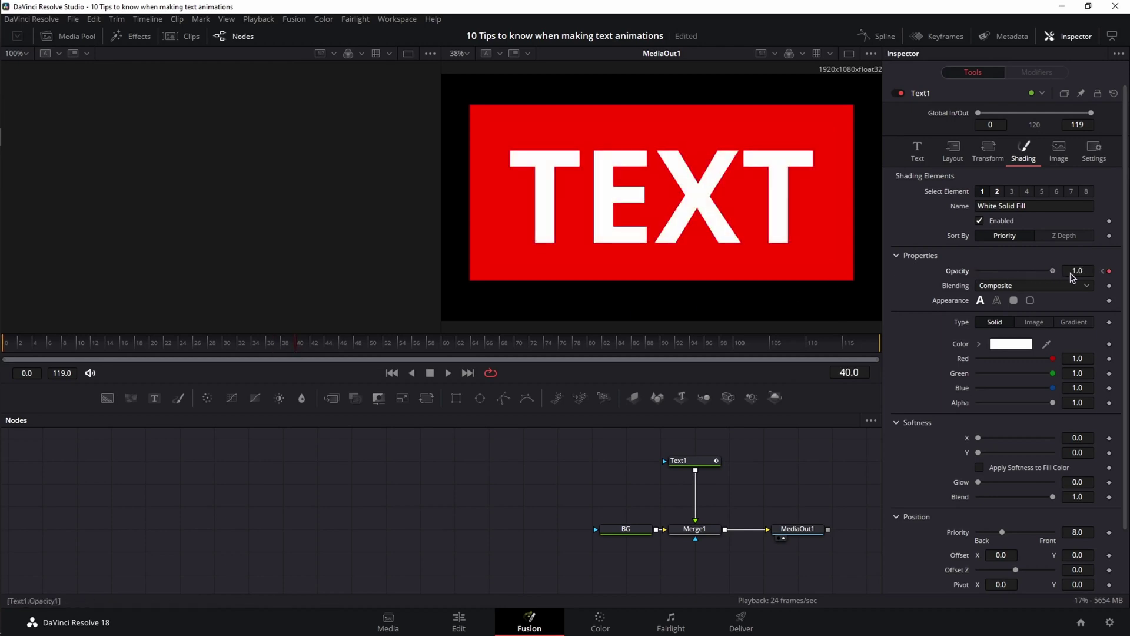
# Keyframe the Red Outline's Extend Horizontal at -0.873 on frame 0
pyautogui.click(998, 192)
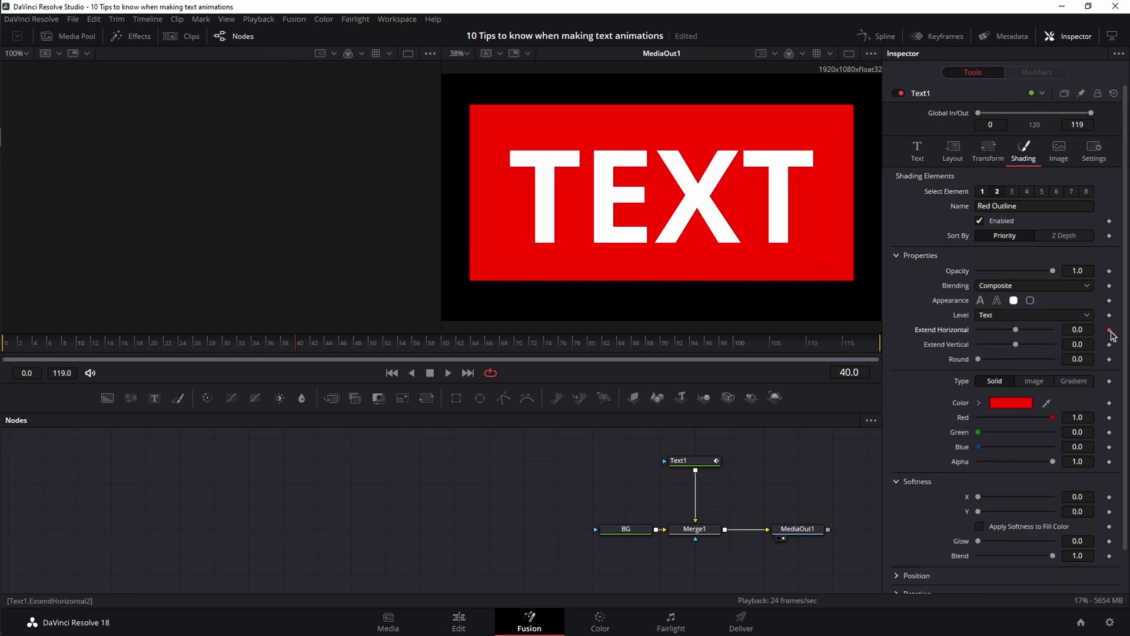
pyautogui.click(391, 373)
pyautogui.moveTo(1016, 329); pyautogui.dragTo(1014, 330)
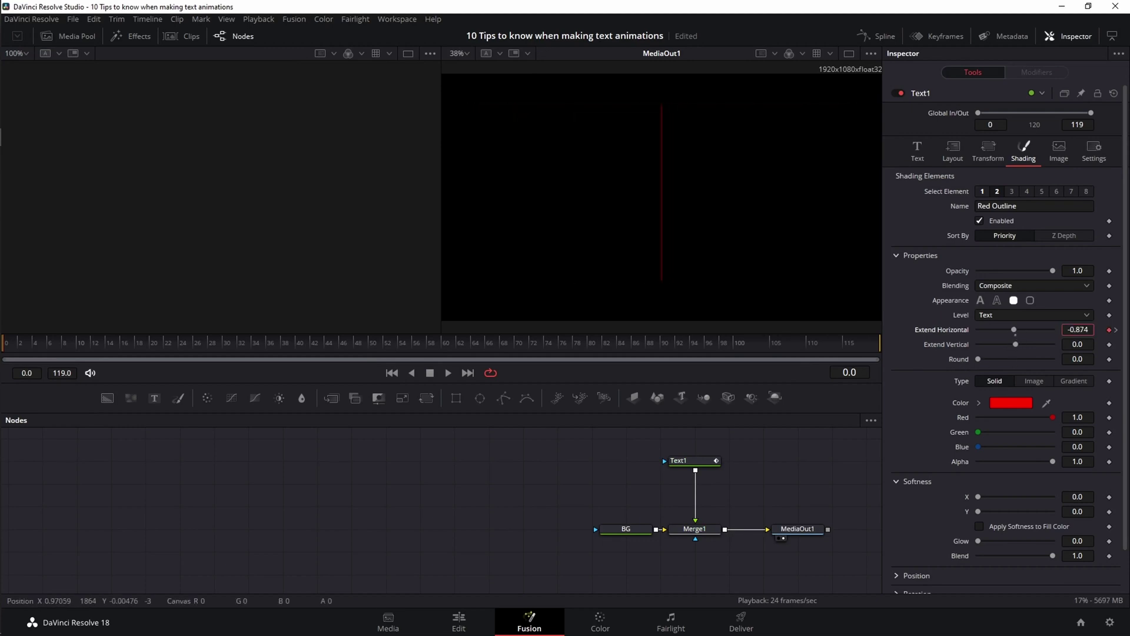
# In the Spline editor, fit the Opacity curve and move its end keyframe later
pyautogui.click(886, 40)
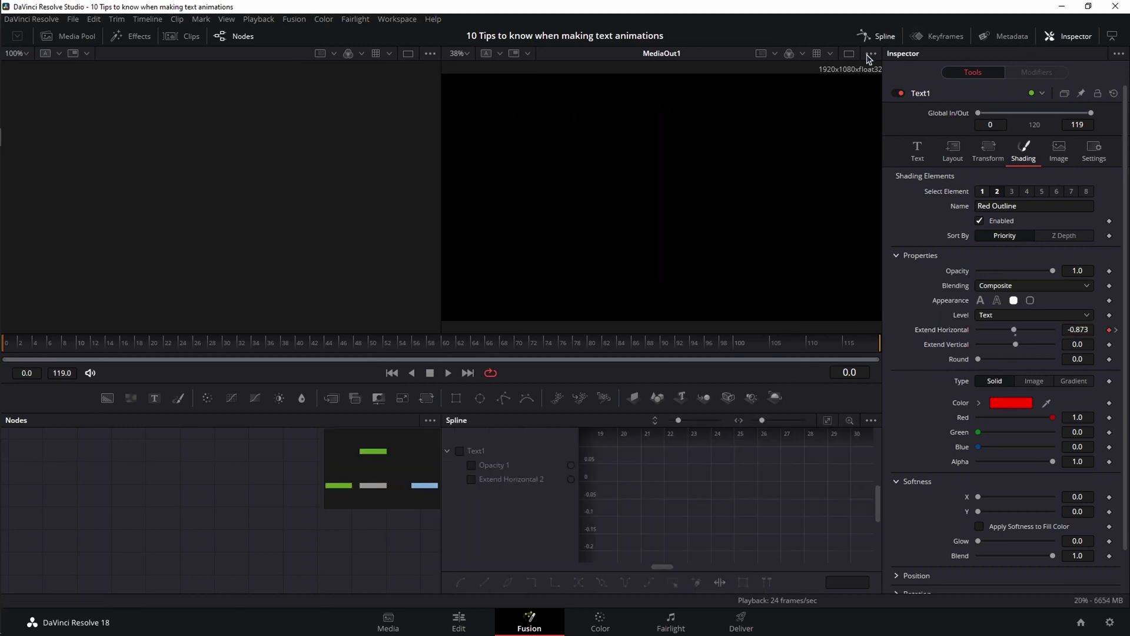
pyautogui.click(497, 471)
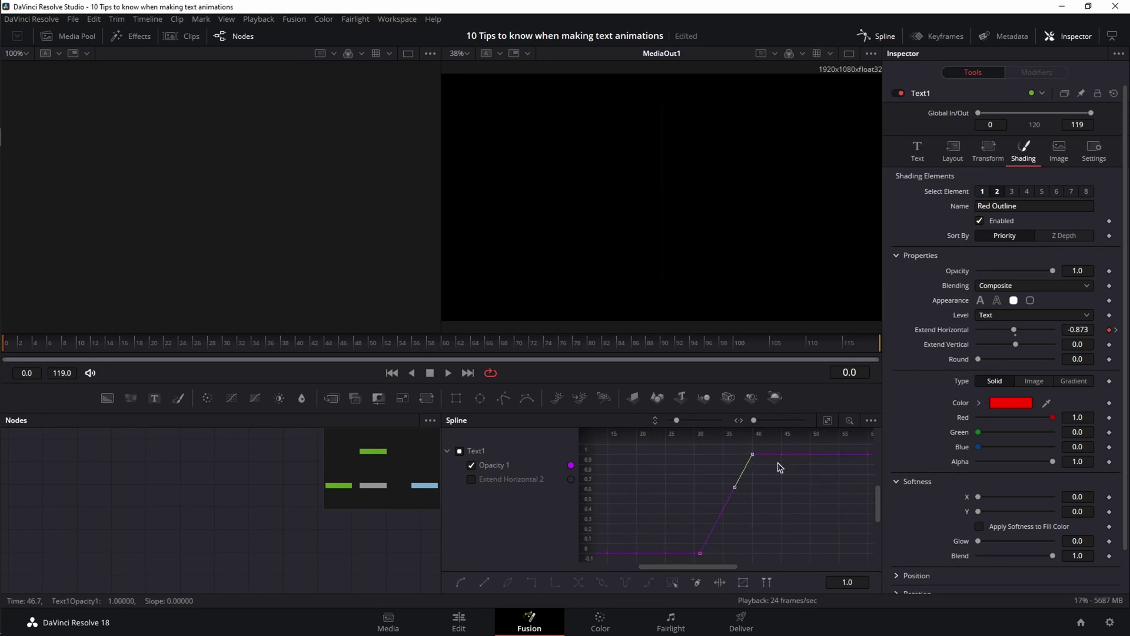
pyautogui.hotkey('ctrl', 'z')
# Play back the lengthened fade, then show the text's Layout settings
pyautogui.click(448, 374)
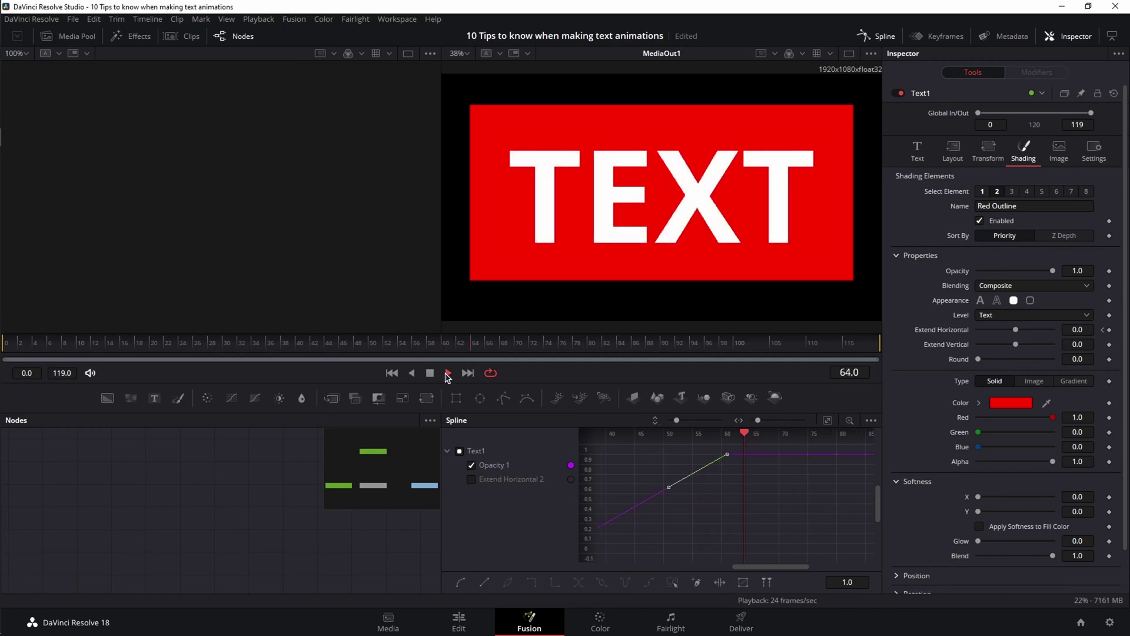
pyautogui.click(428, 374)
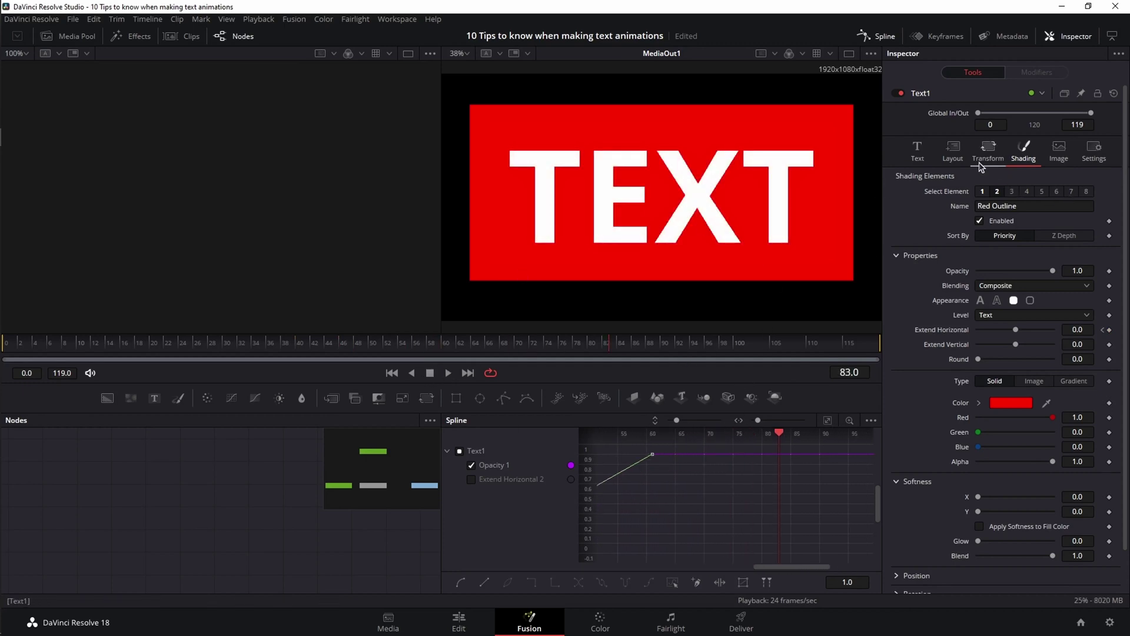
pyautogui.click(954, 152)
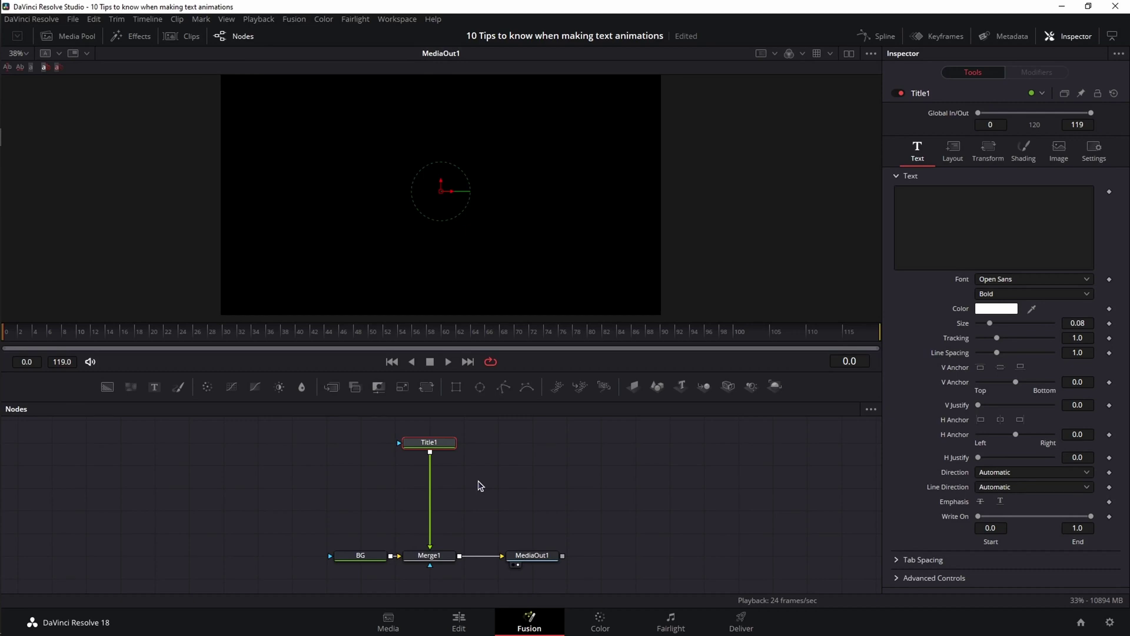
# Add Drip and Displace after the title, with a FastNoise generator feeding Displace1
pyautogui.hotkey('shift', 'space')
pyautogui.write('drip')
pyautogui.press('Return')
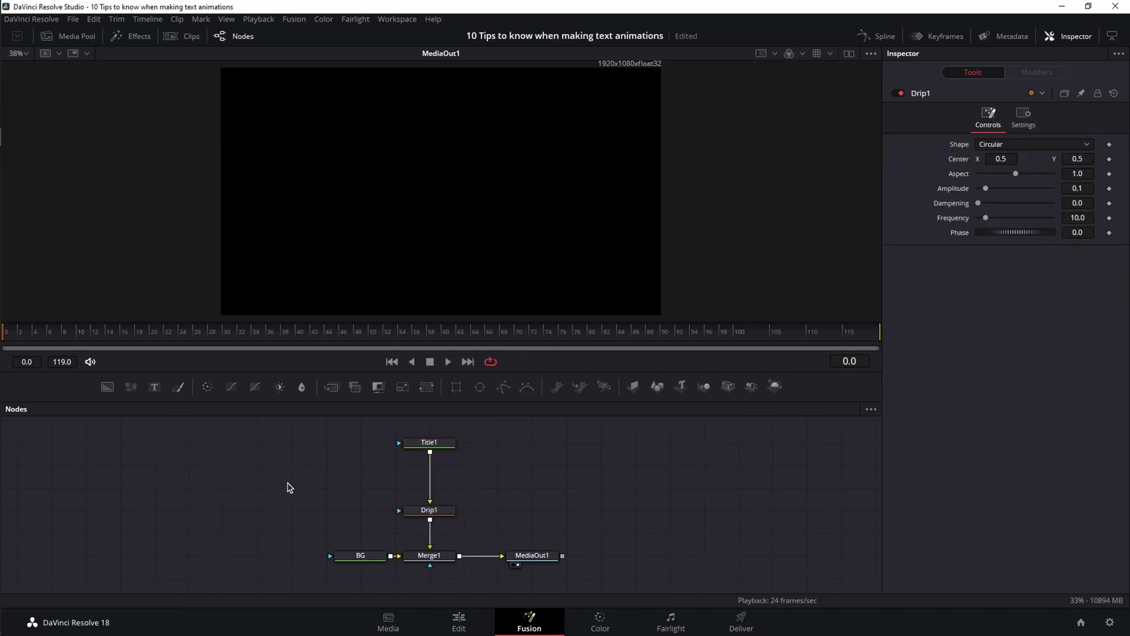
pyautogui.hotkey('shift', 'space')
pyautogui.write('displa')
pyautogui.press('Return')
pyautogui.moveTo(291, 489); pyautogui.dragTo(429, 488)
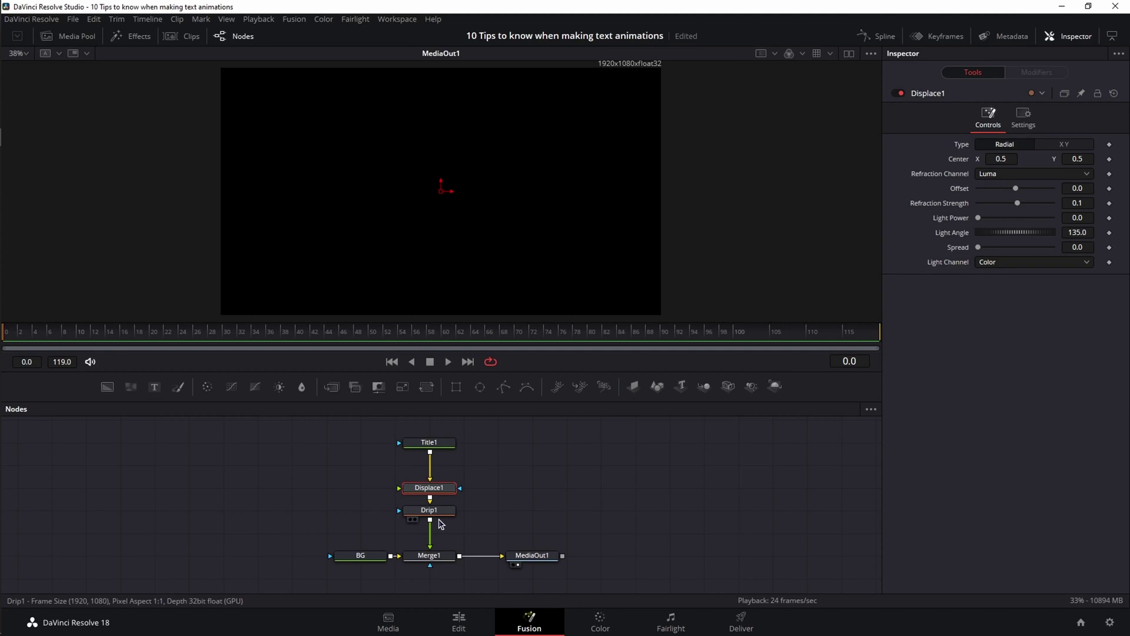
pyautogui.click(131, 387)
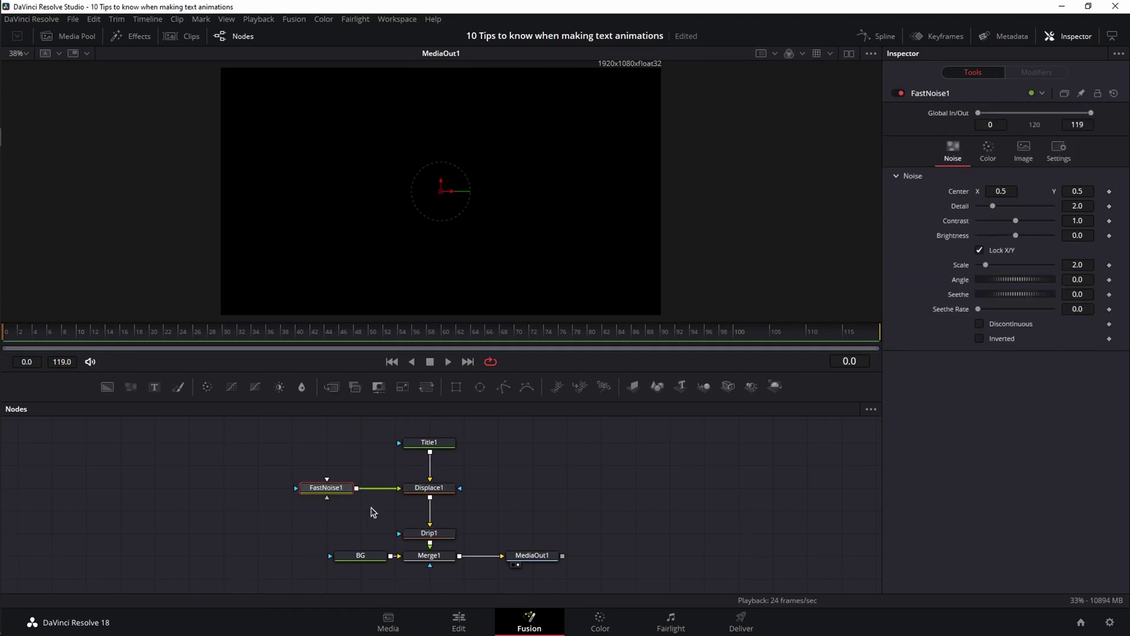
# Set Title1's text to 'TEXT ANIMATION' with size 0.2, then 0.1
pyautogui.click(430, 442)
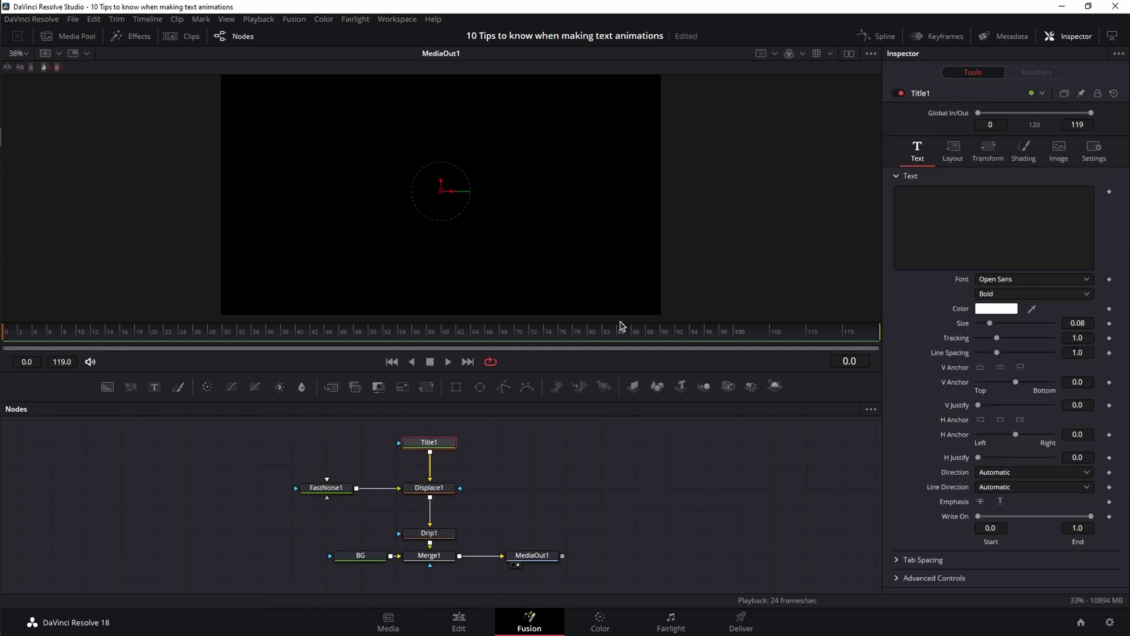
pyautogui.click(944, 210)
pyautogui.write('TEXT ANIMATION0.2')
pyautogui.press('Tab')
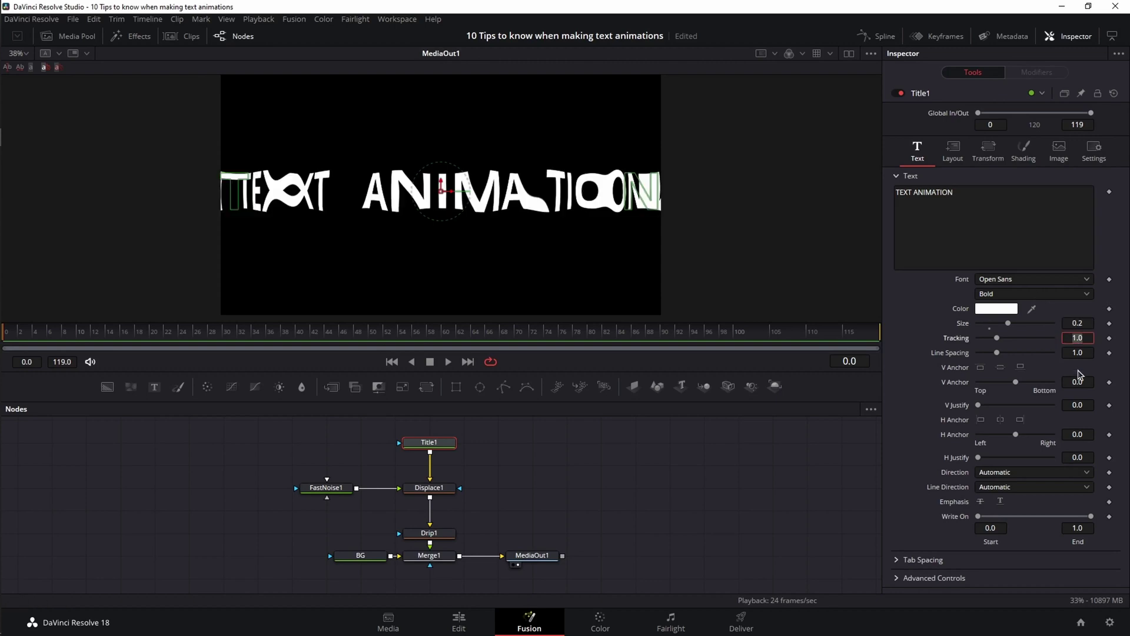
pyautogui.write('0.1')
pyautogui.press('Tab')
# Give FastNoise1 higher contrast, discontinuous and inverted noise, brighter and finer detail
pyautogui.click(326, 487)
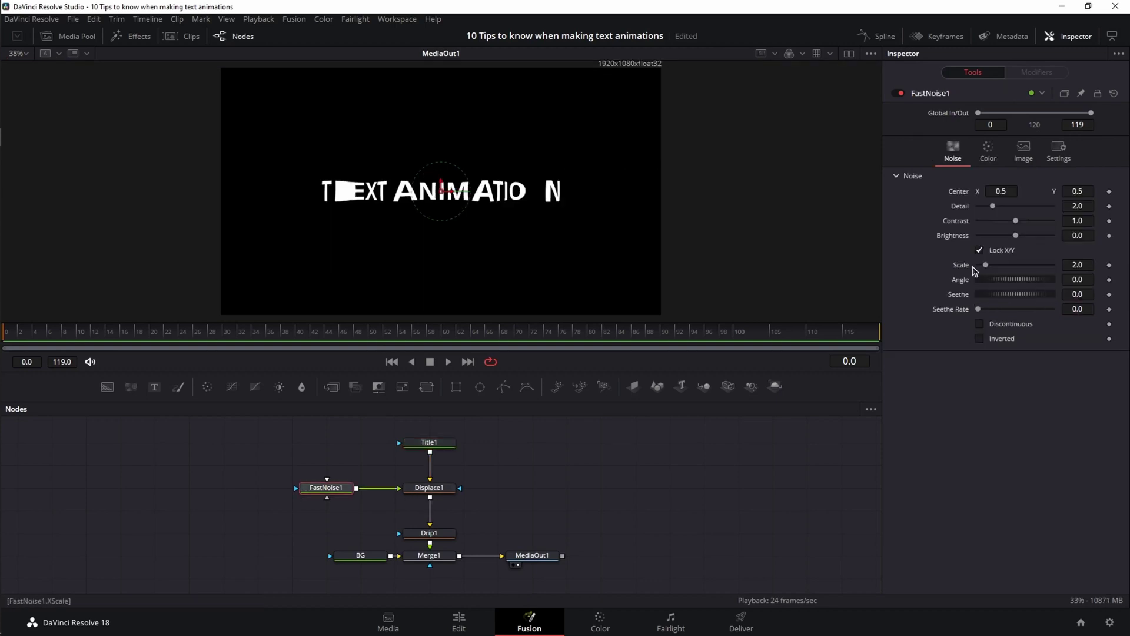
pyautogui.click(848, 55)
pyautogui.moveTo(1016, 220); pyautogui.dragTo(1053, 235)
pyautogui.click(980, 339)
pyautogui.click(980, 353)
pyautogui.moveTo(986, 264); pyautogui.dragTo(1003, 317)
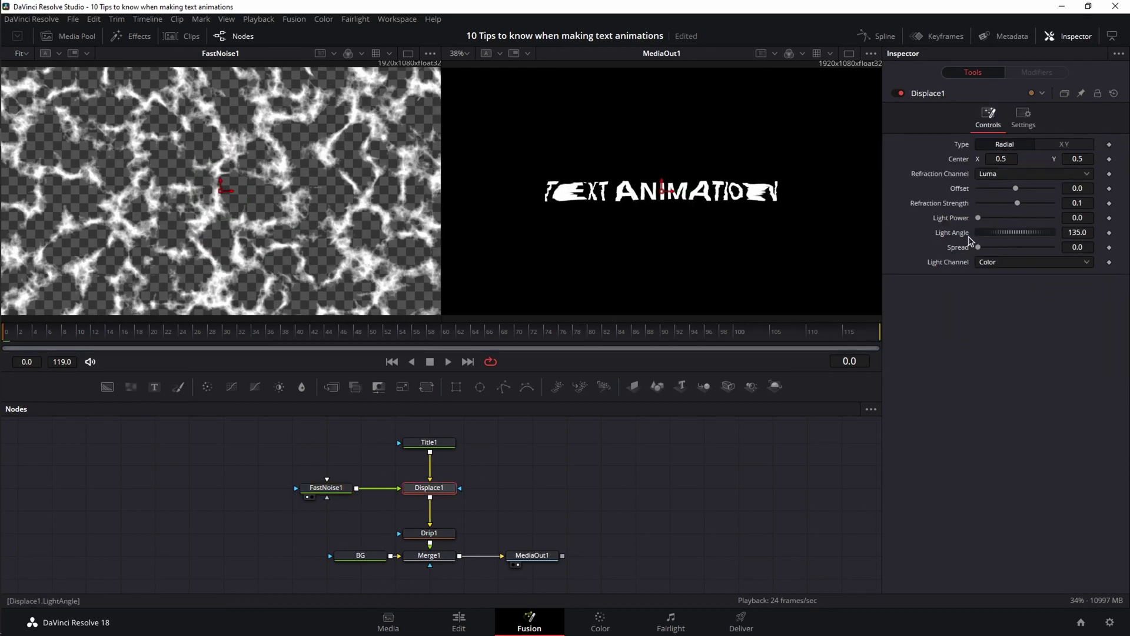
# Switch Displace to XY with adjusted X/Y refraction and raise the noise's Y Scale
pyautogui.click(1068, 146)
pyautogui.moveTo(1022, 189); pyautogui.dragTo(1017, 189)
pyautogui.moveTo(1017, 232); pyautogui.dragTo(1013, 232)
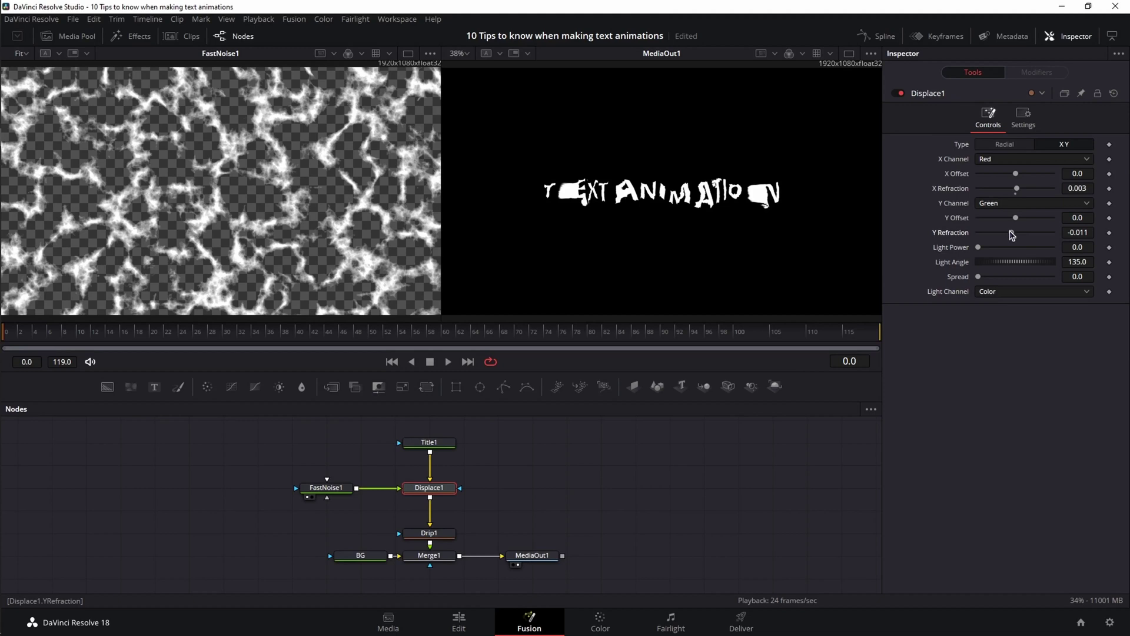
pyautogui.click(327, 488)
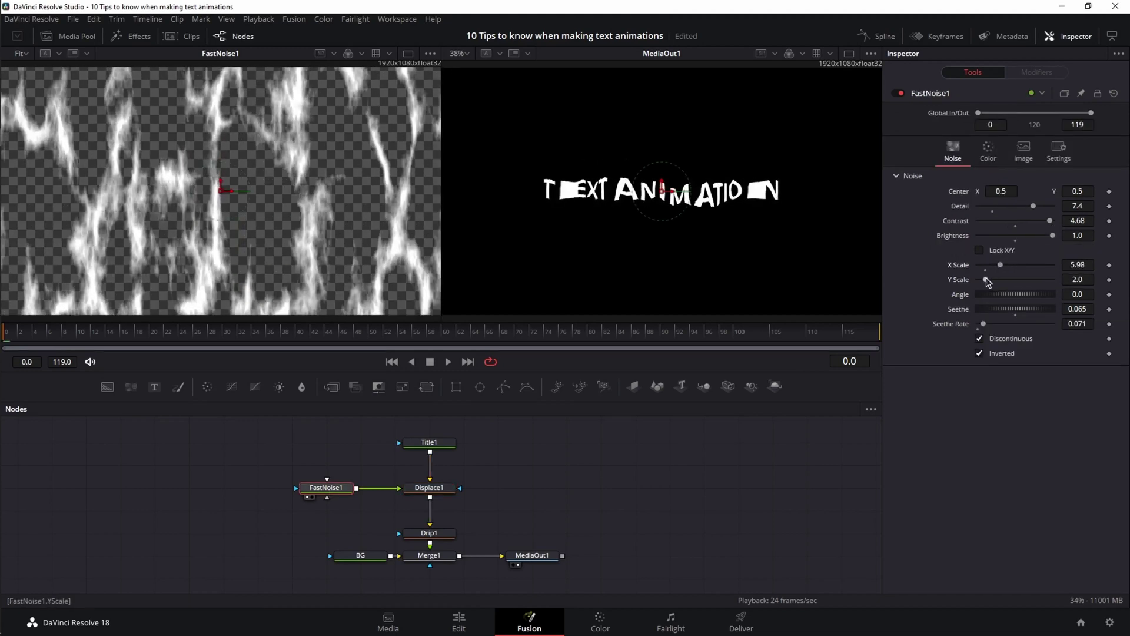
pyautogui.click(849, 53)
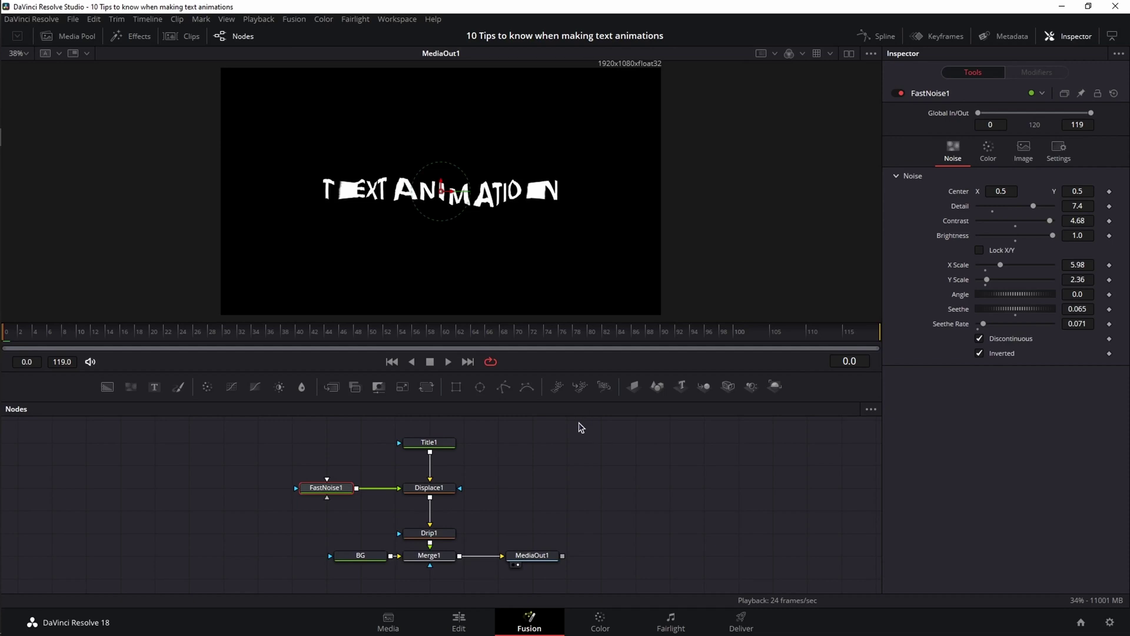
# Insert a Prism Blur after Merge1 with lower blur strength and more aberration
pyautogui.moveTo(533, 555); pyautogui.dragTo(601, 555)
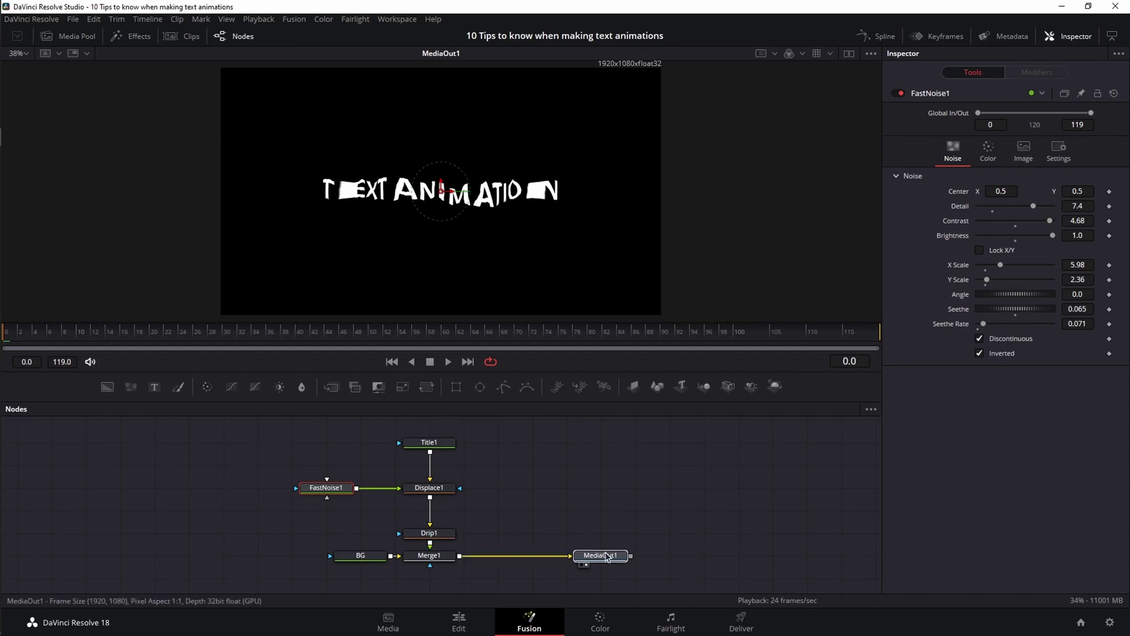
pyautogui.hotkey('shift', 'space')
pyautogui.write('prism')
pyautogui.press('Return')
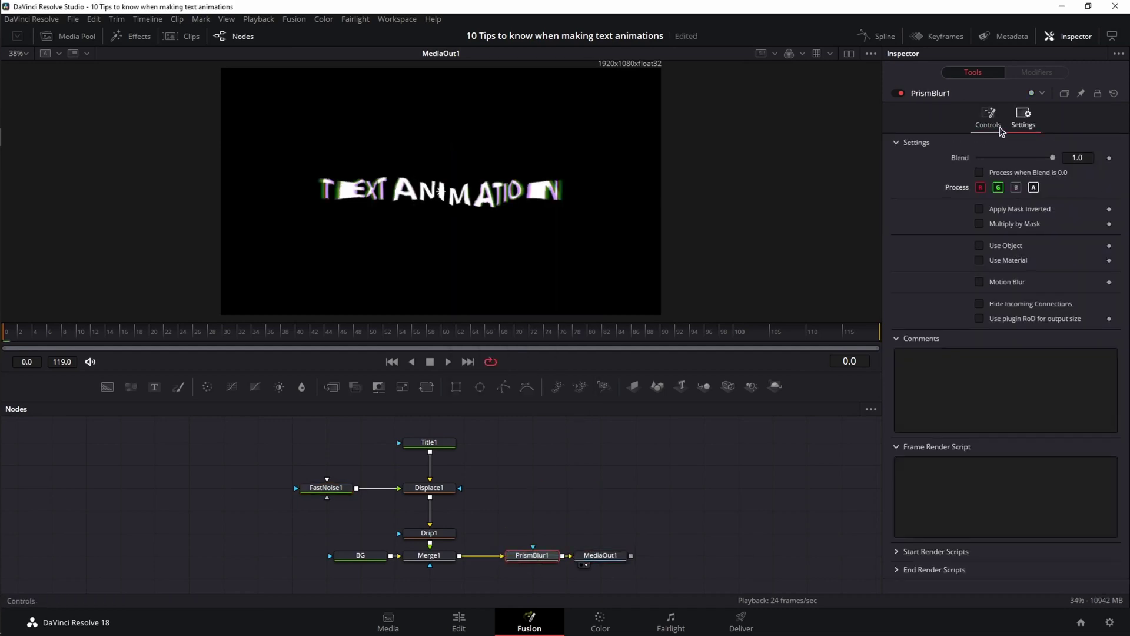
pyautogui.moveTo(981, 174); pyautogui.dragTo(980, 160)
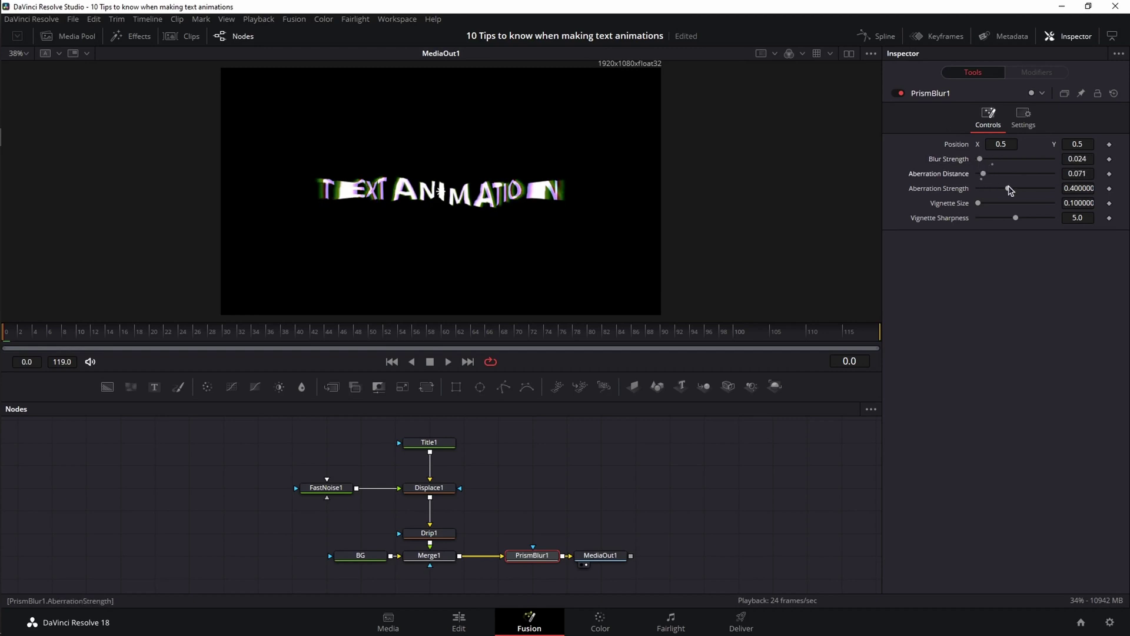
# Enlarge the Title1 text size and play the animation from MediaOut1
pyautogui.click(429, 442)
pyautogui.moveTo(1077, 323); pyautogui.dragTo(1089, 323)
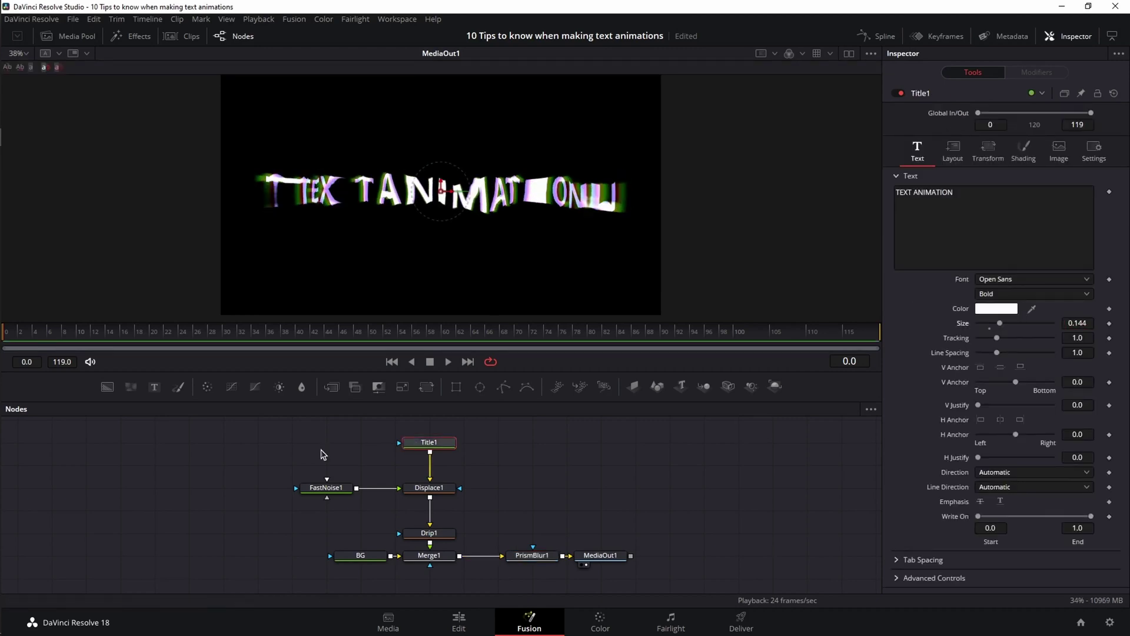
pyautogui.click(599, 555)
pyautogui.press('space')
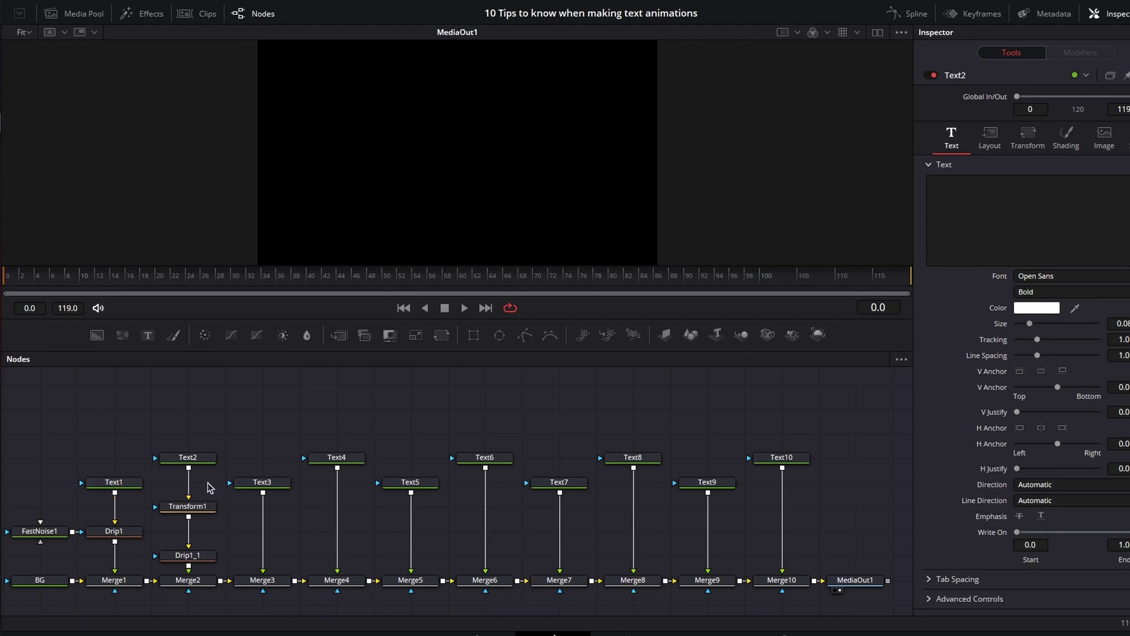
# Rename Text2 to title2 via the right-click menu and start renaming Text3 with F2
pyautogui.rightClick(191, 462)
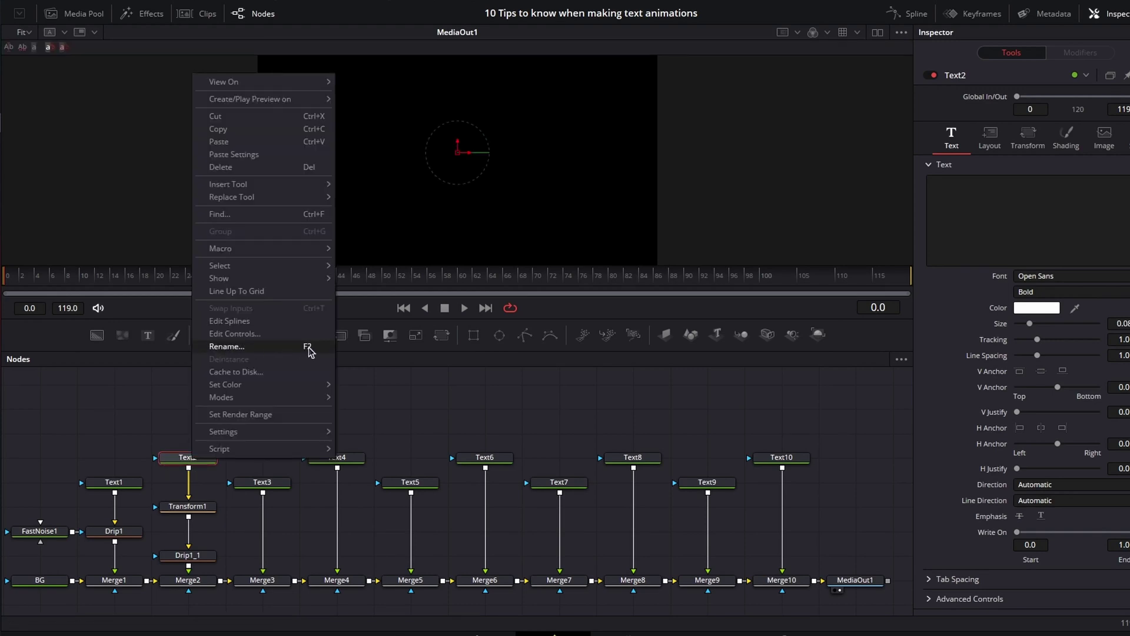
pyautogui.click(276, 348)
pyautogui.press('Return')
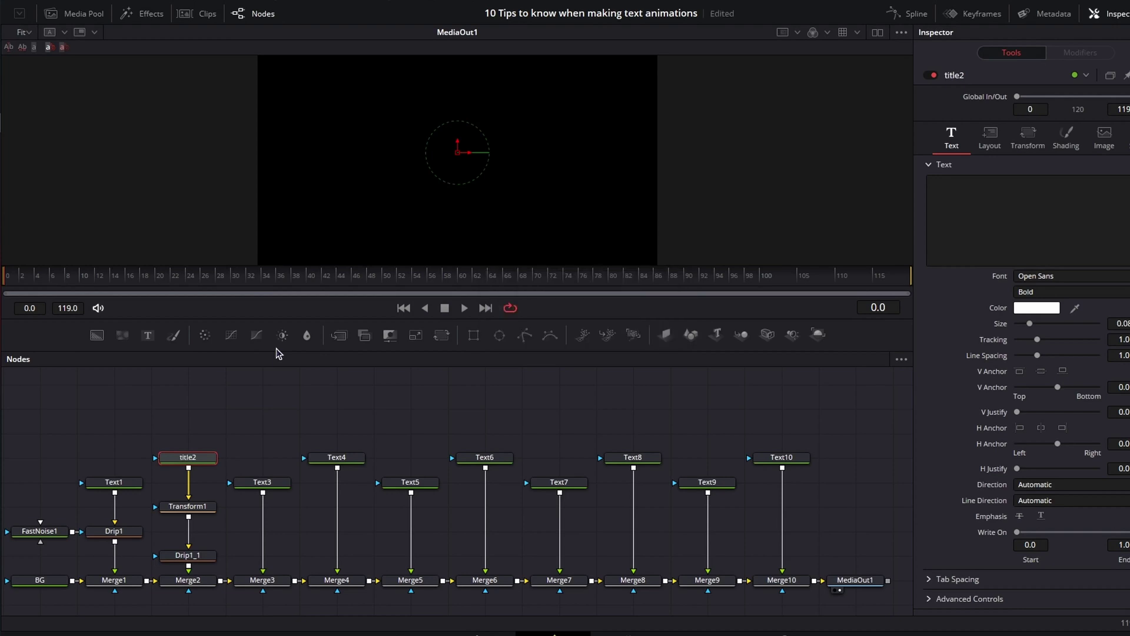
pyautogui.click(261, 484)
pyautogui.press('F2')
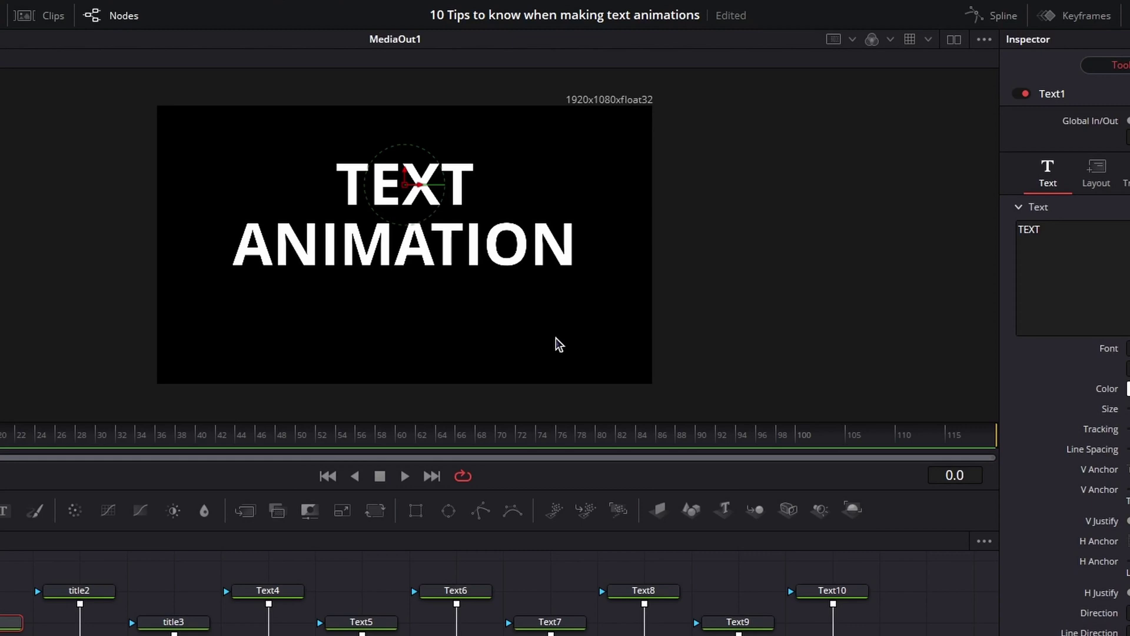
# Toggle the viewer's safe-area and centre guides with Ctrl+G
pyautogui.hotkey('ctrl', 'g')
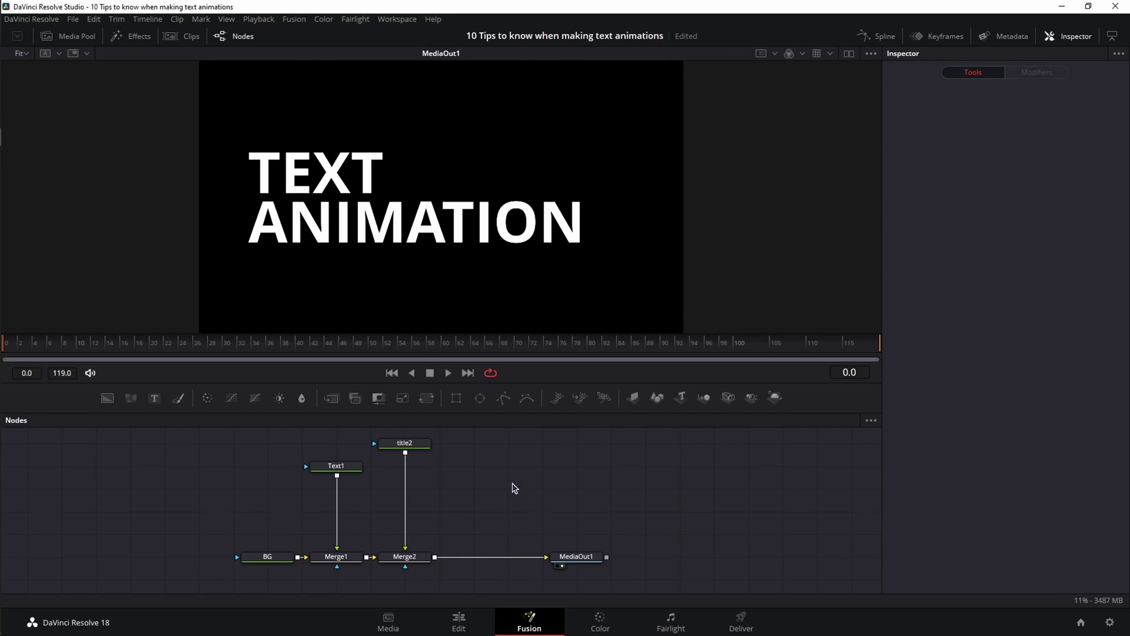
# Add a Grid tool between Merge2 and MediaOut1
pyautogui.hotkey('shift', 'space')
pyautogui.write('grid')
pyautogui.press('Return')
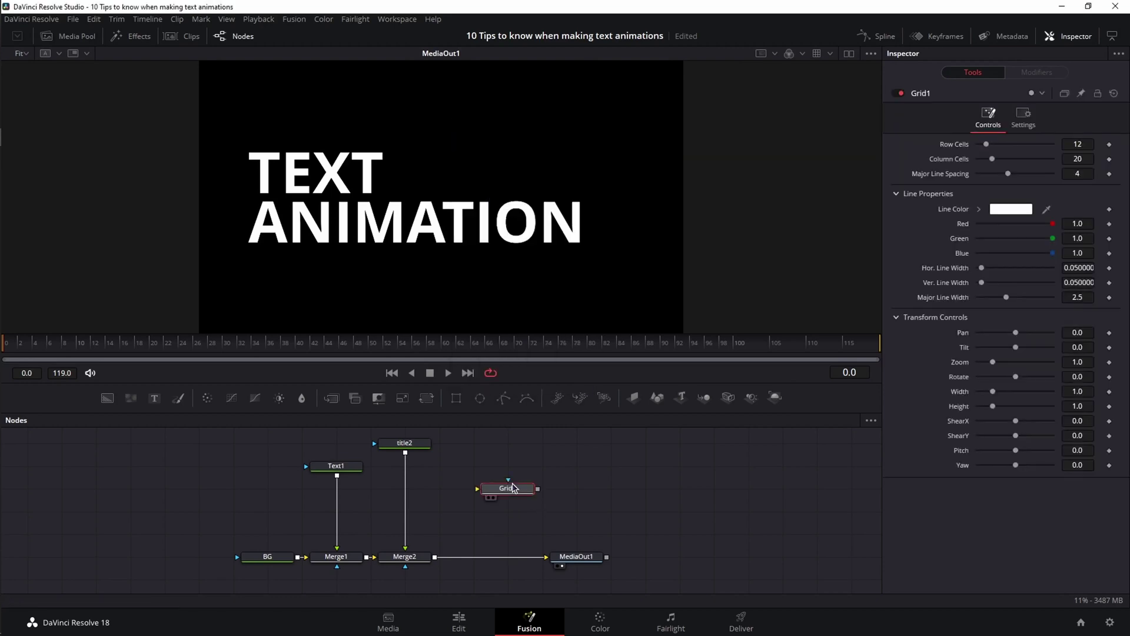
pyautogui.moveTo(494, 542); pyautogui.dragTo(529, 564)
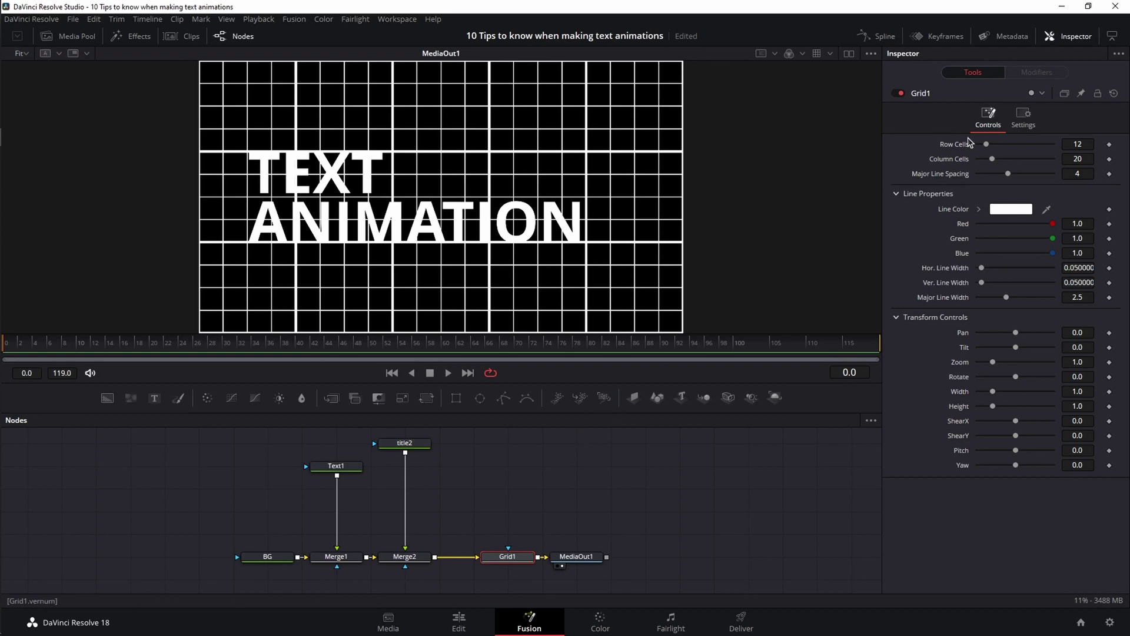
# Give the grid 20 rows, 37 columns, thicker blue lines, and a perspective-floor tilt
pyautogui.moveTo(986, 145); pyautogui.dragTo(1005, 159)
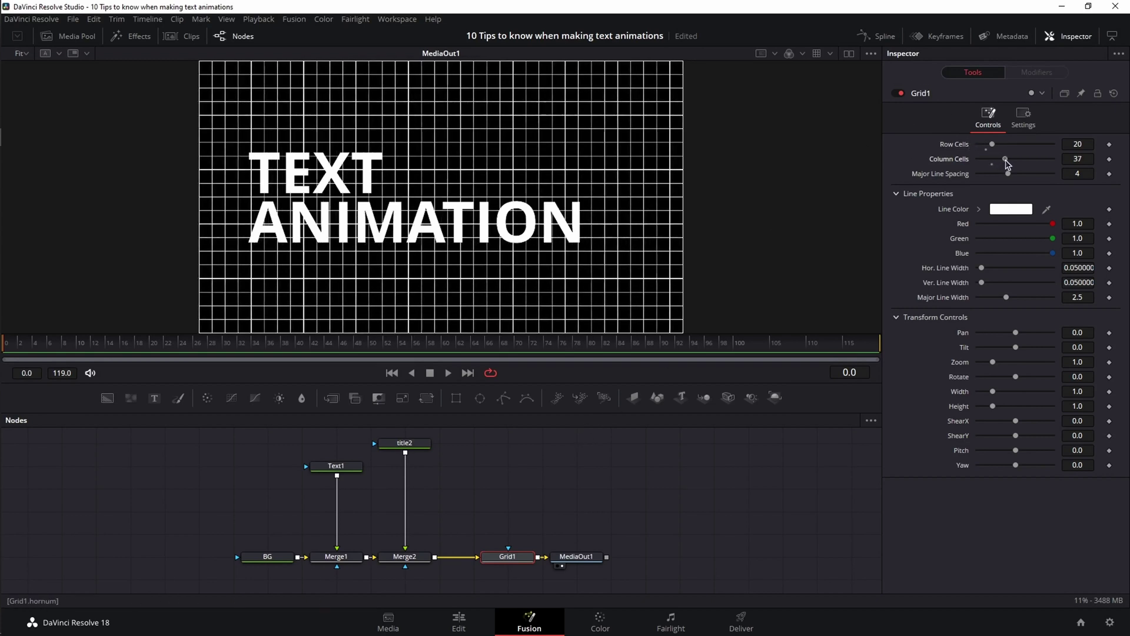
pyautogui.moveTo(986, 270); pyautogui.dragTo(987, 297)
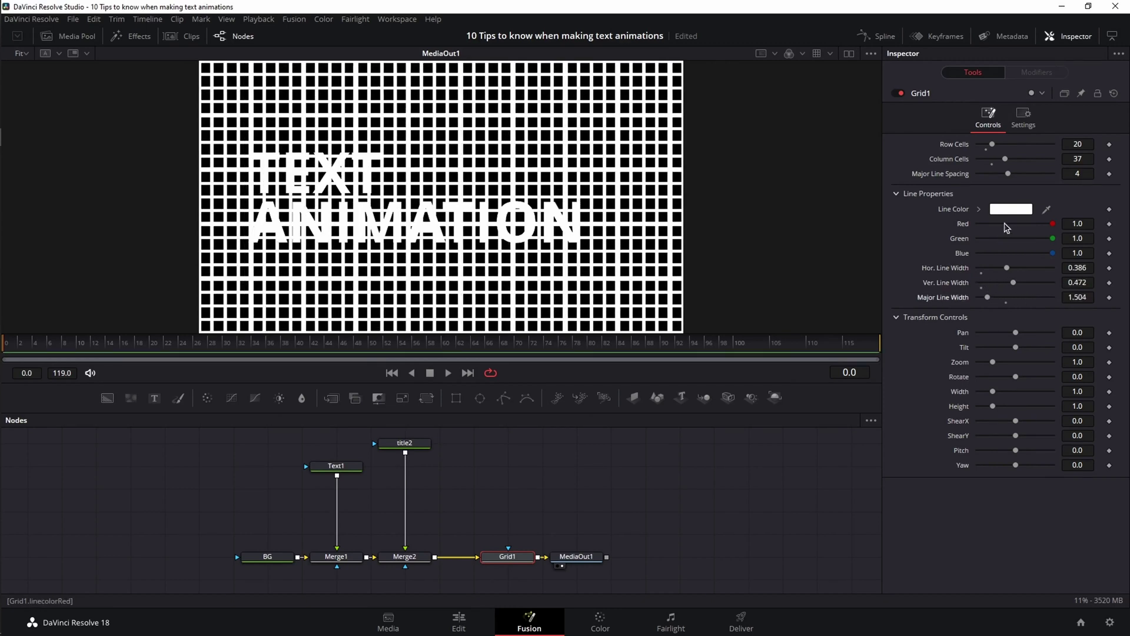
pyautogui.click(1018, 211)
pyautogui.moveTo(616, 226); pyautogui.dragTo(609, 227)
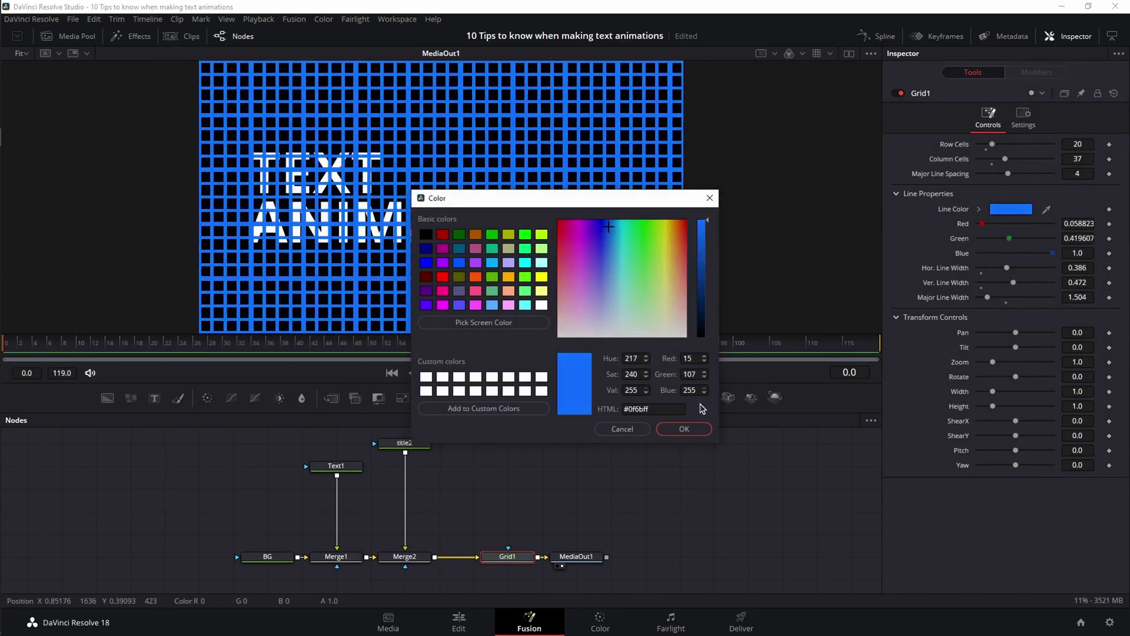
pyautogui.click(684, 429)
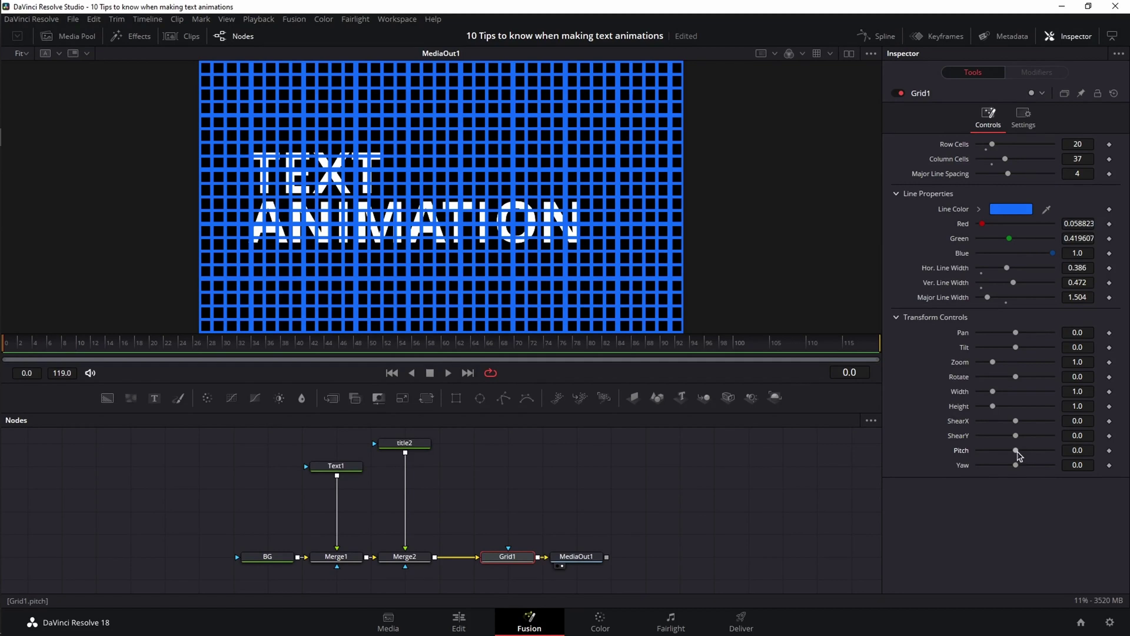
pyautogui.moveTo(1017, 451); pyautogui.dragTo(1034, 465)
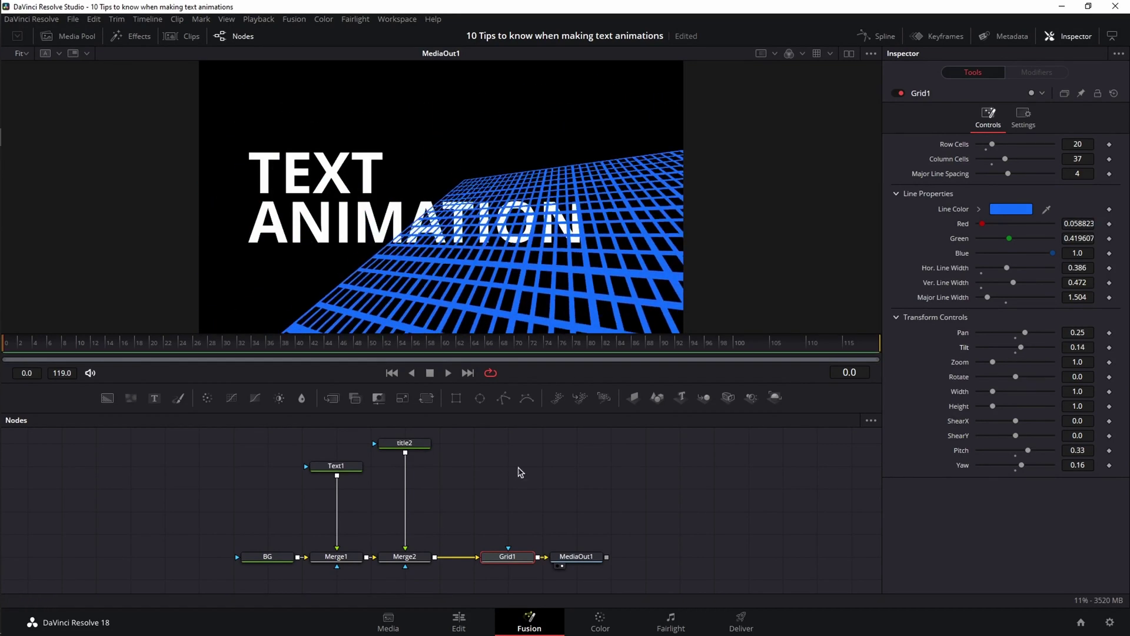
# Move and tilt the word TEXT toward the upper right, then select title2
pyautogui.click(335, 465)
pyautogui.moveTo(1016, 300); pyautogui.dragTo(1018, 334)
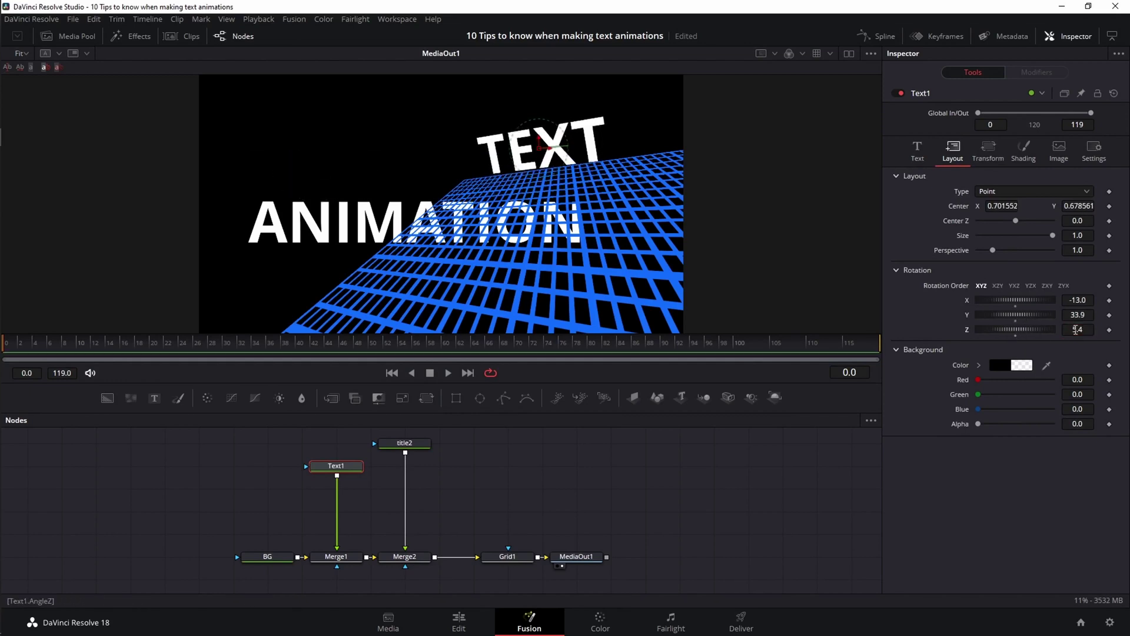
pyautogui.click(405, 443)
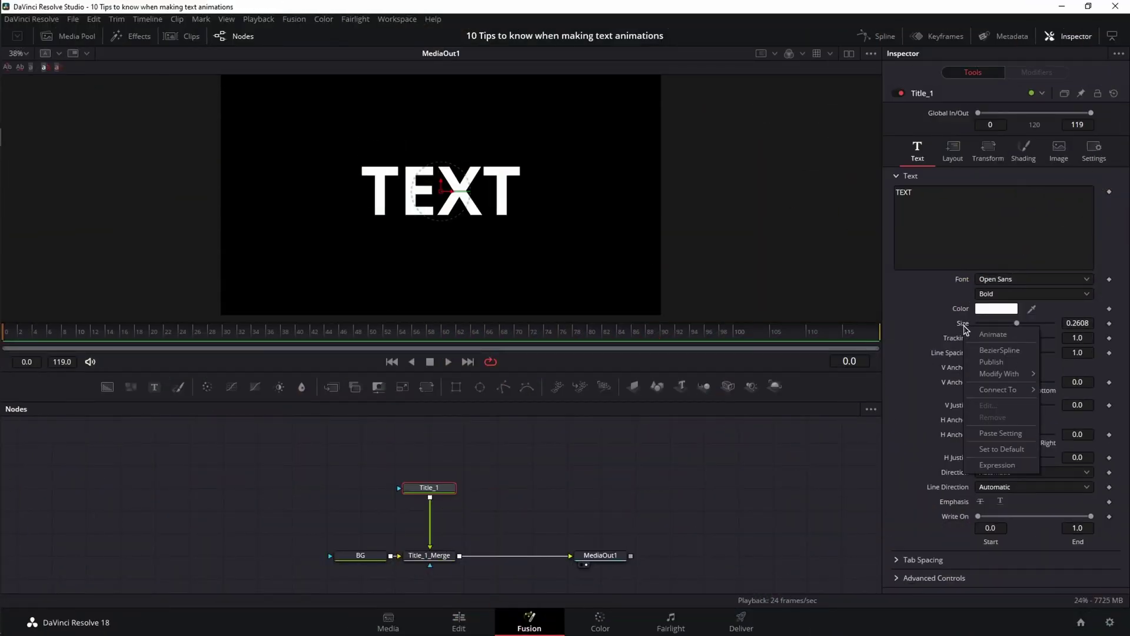
# Check Size's Modify With menu, then open the Text box's modifier list showing Follower
pyautogui.moveTo(999, 376)
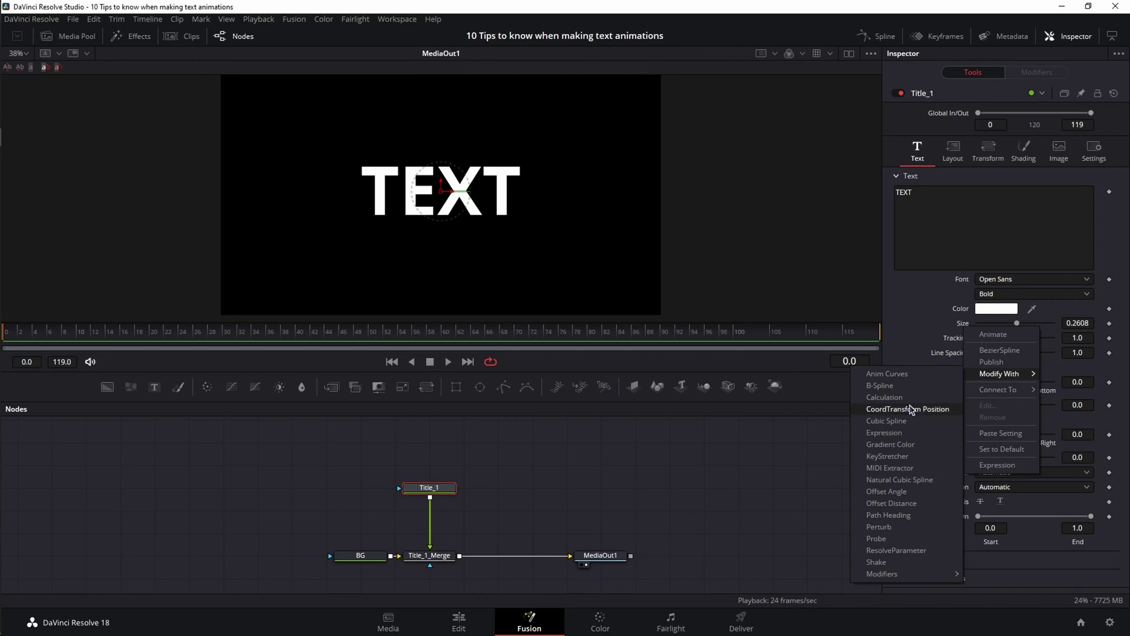
pyautogui.click(603, 282)
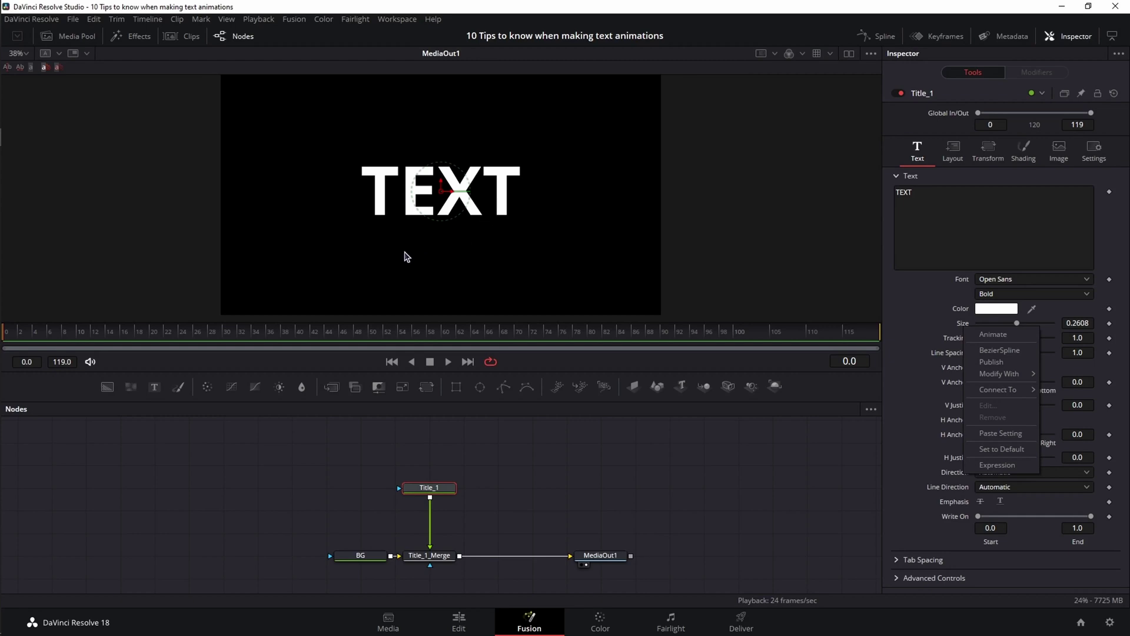
pyautogui.click(967, 213)
pyautogui.rightClick(968, 213)
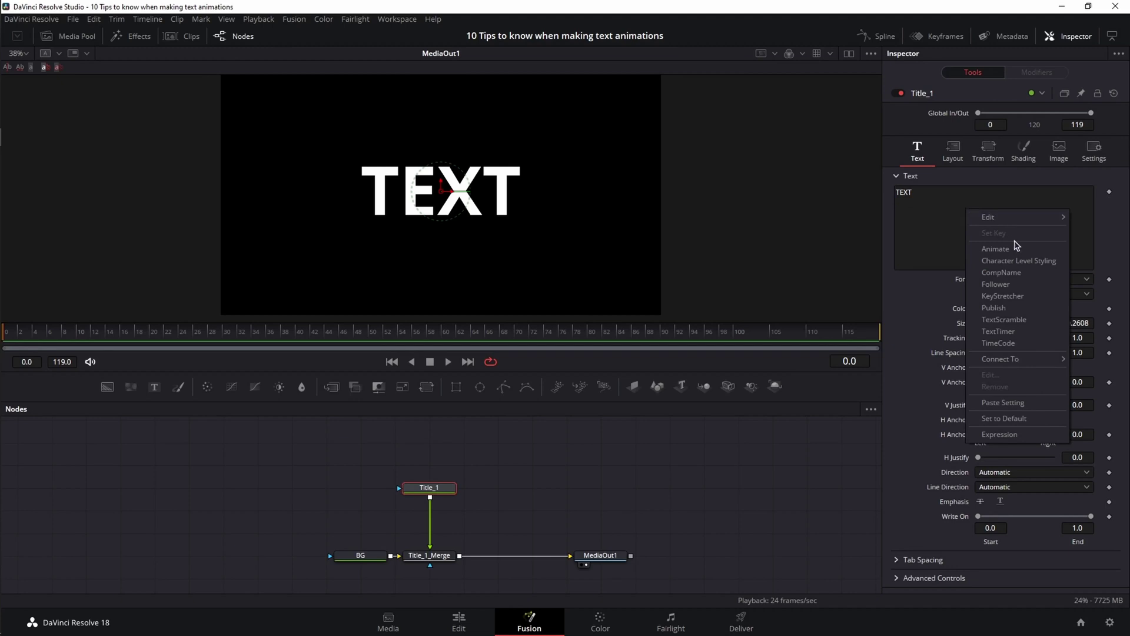
# Apply a Follower modifier with left-to-right character order and a 3.0 delay
pyautogui.click(1020, 286)
pyautogui.click(1035, 75)
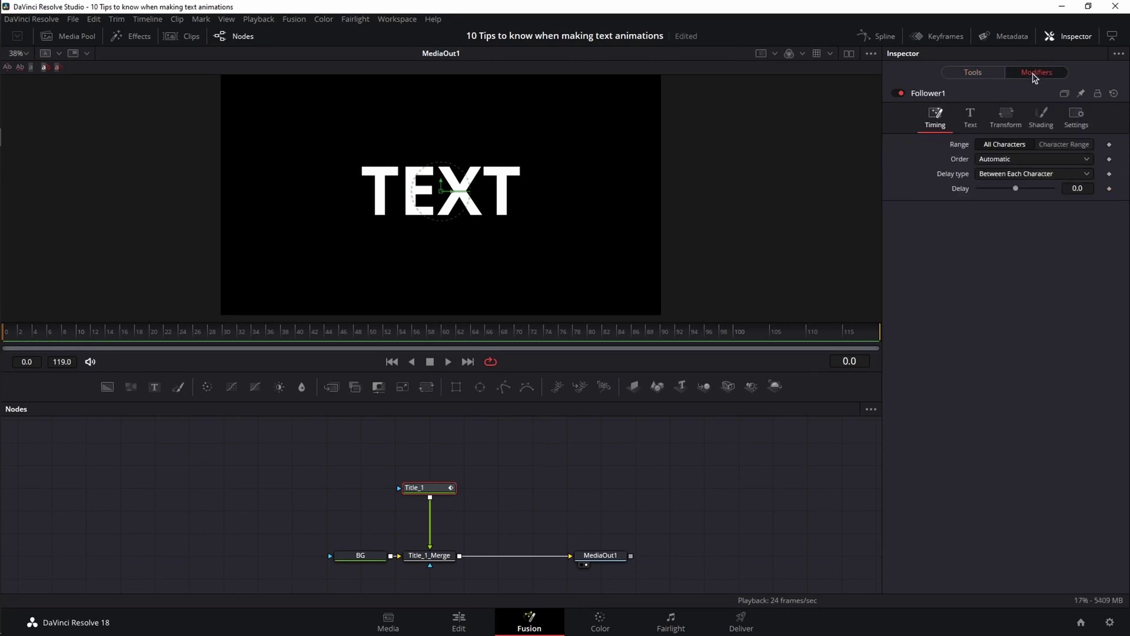
pyautogui.click(1041, 165)
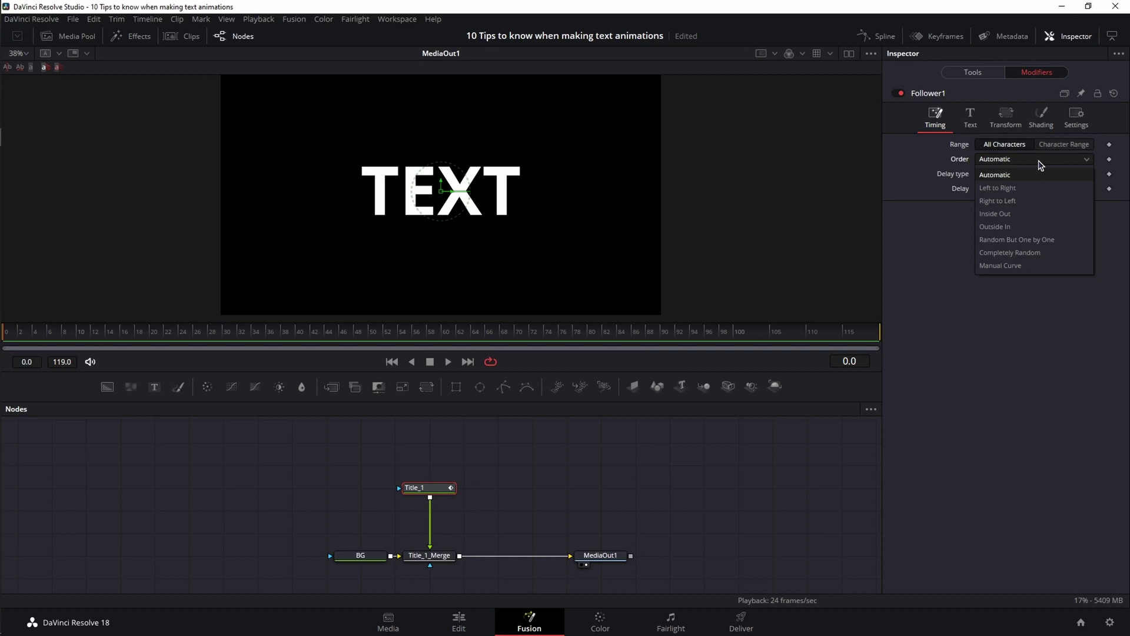
pyautogui.click(1021, 188)
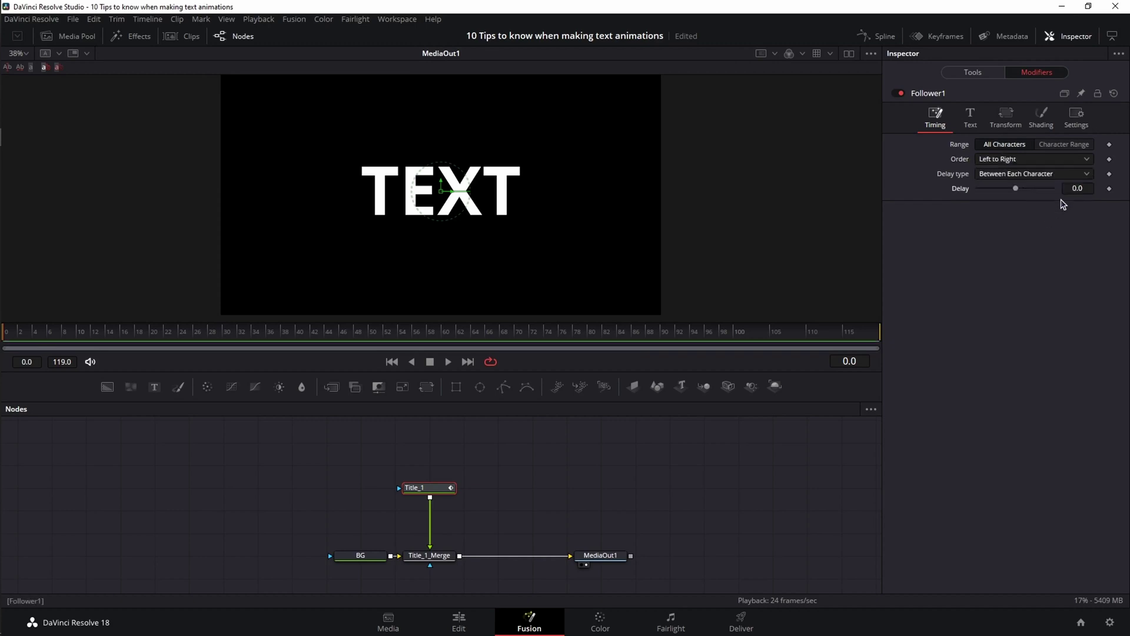
pyautogui.write('3')
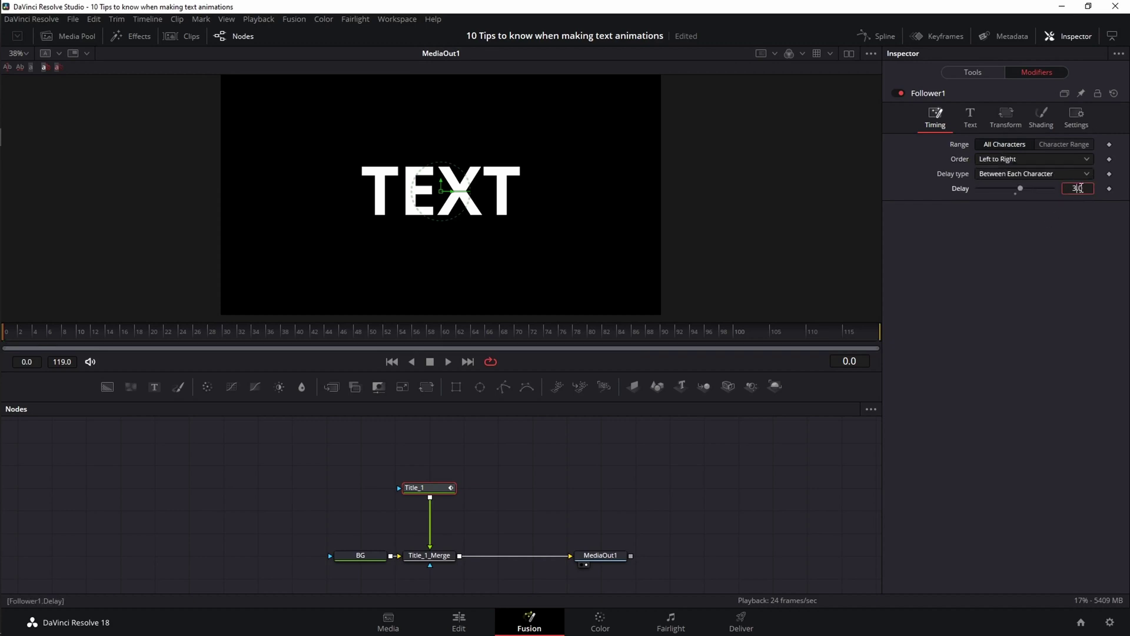
pyautogui.press('Return')
# Keyframe the Follower's position Offset and save the project
pyautogui.click(1042, 121)
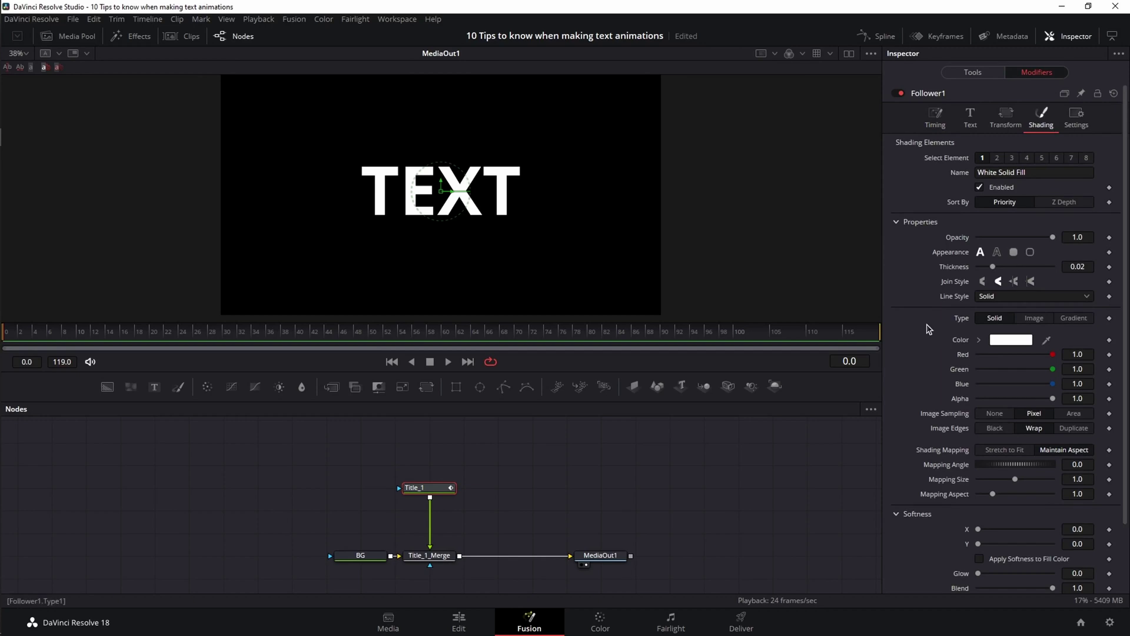
pyautogui.scroll(-3, 928, 325)
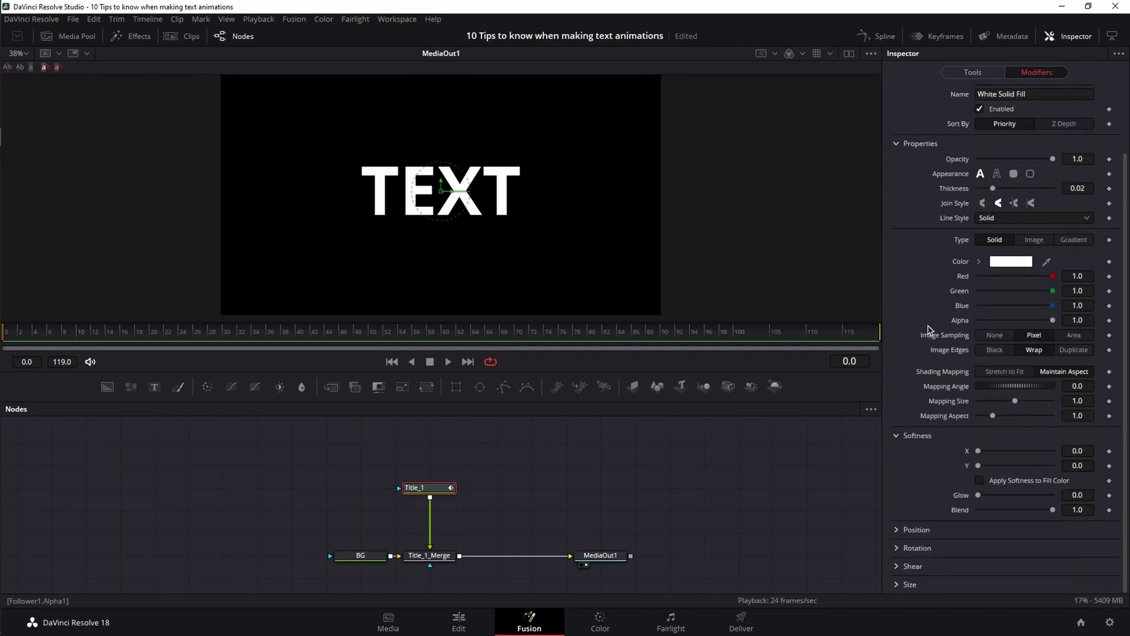
pyautogui.click(897, 529)
pyautogui.scroll(-2, 934, 485)
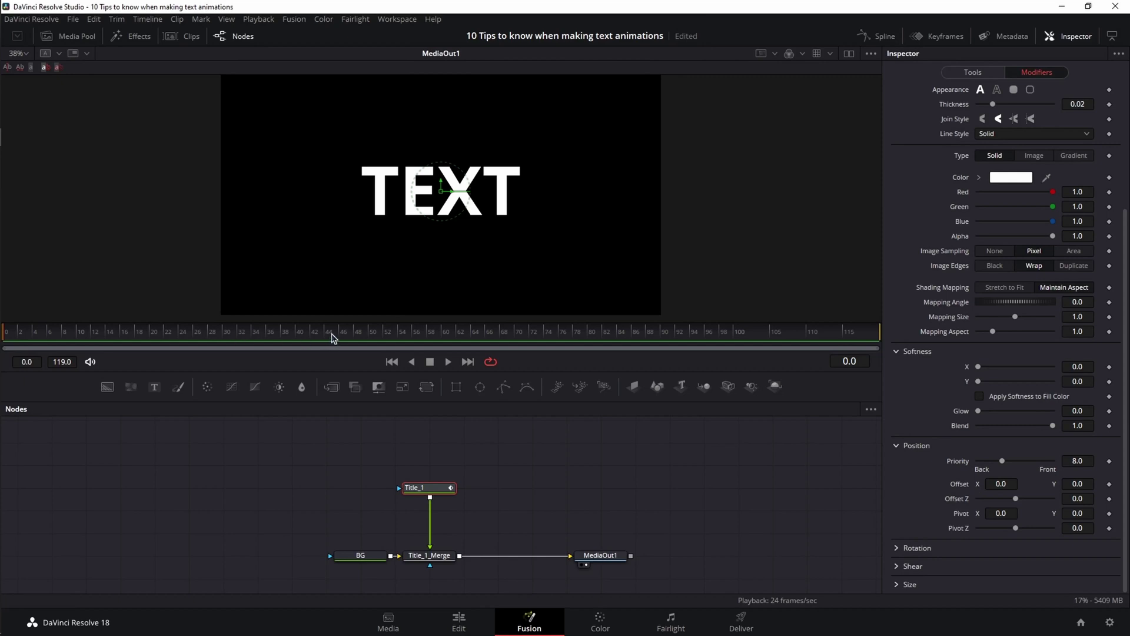
pyautogui.click(1110, 484)
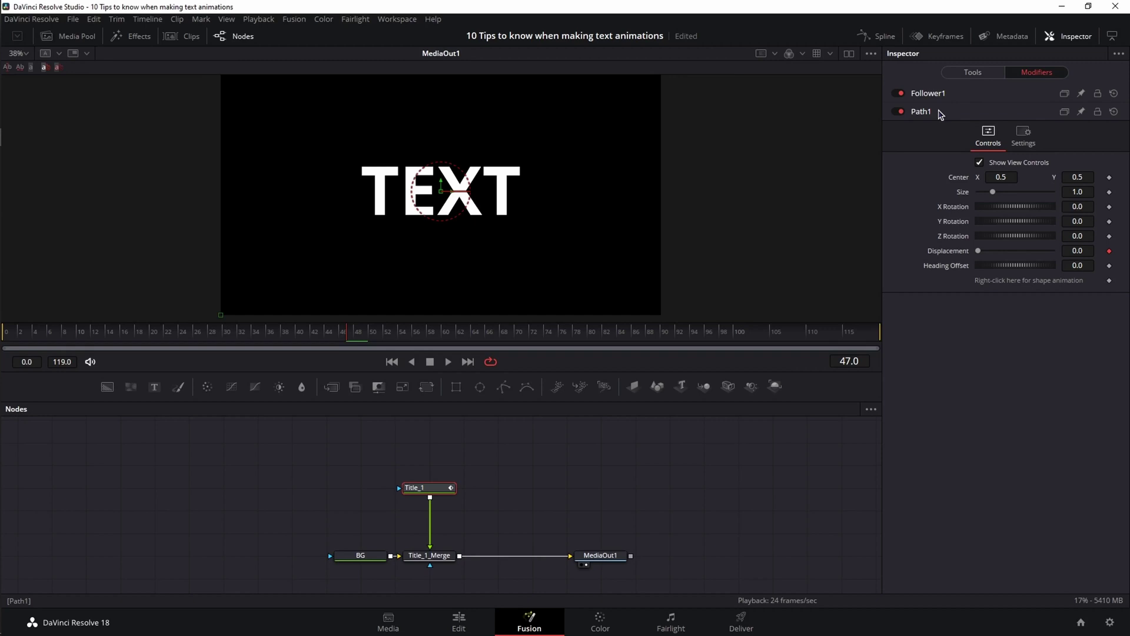
pyautogui.click(971, 113)
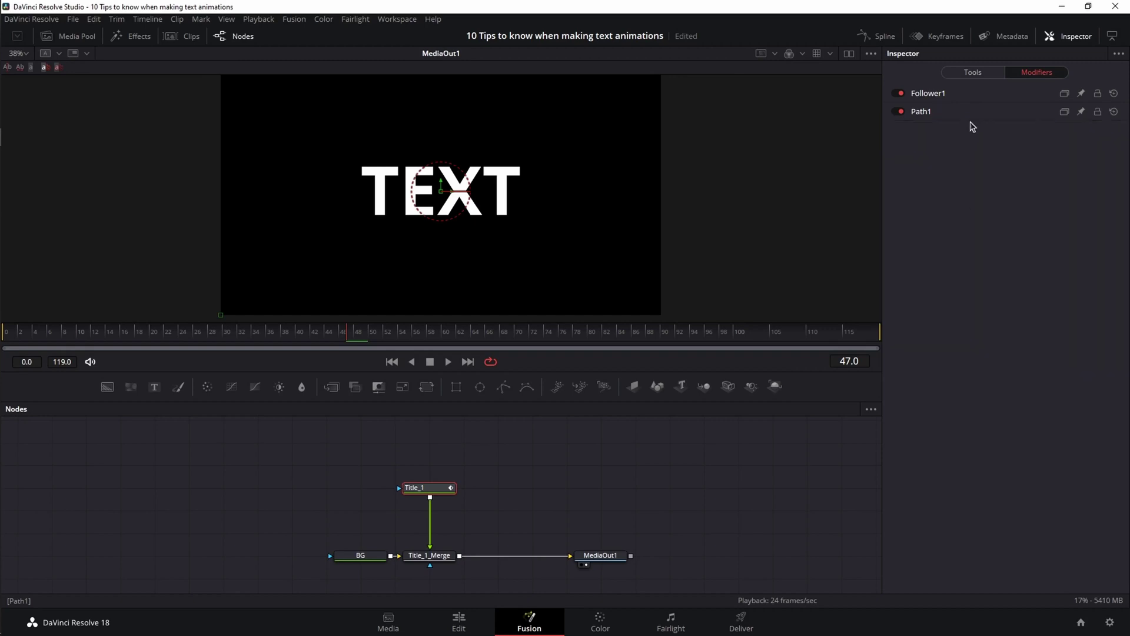
pyautogui.hotkey('ctrl', 's')
# At frame 0, set Offset Y to -1.984 so letters rise, and preview
pyautogui.click(993, 98)
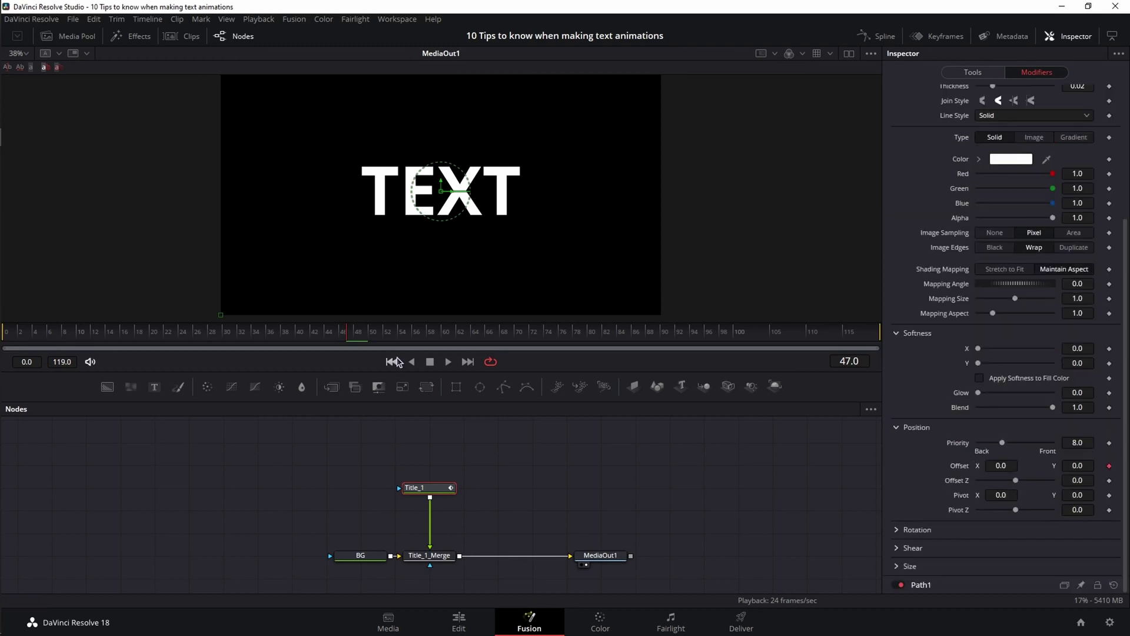
pyautogui.click(393, 362)
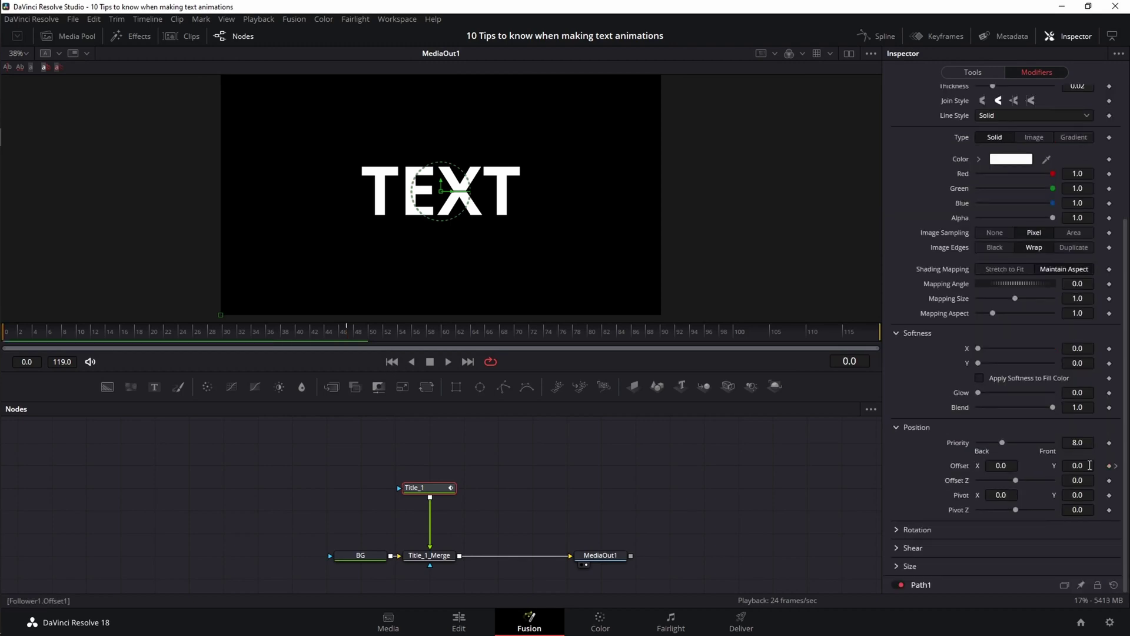
pyautogui.moveTo(1082, 465); pyautogui.dragTo(1050, 466)
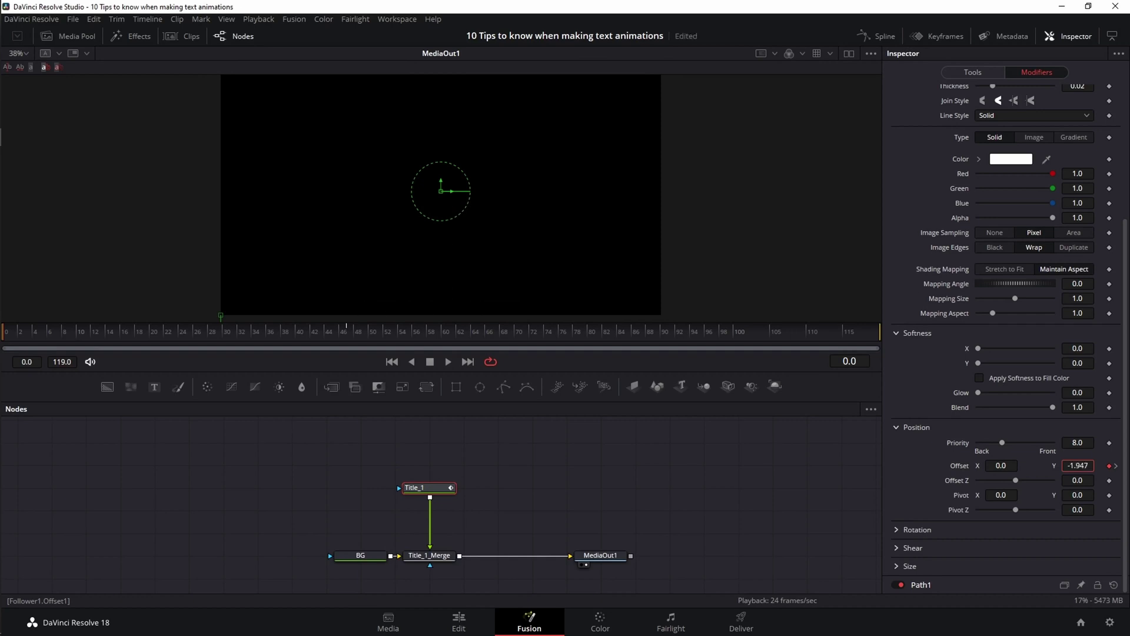
pyautogui.click(448, 362)
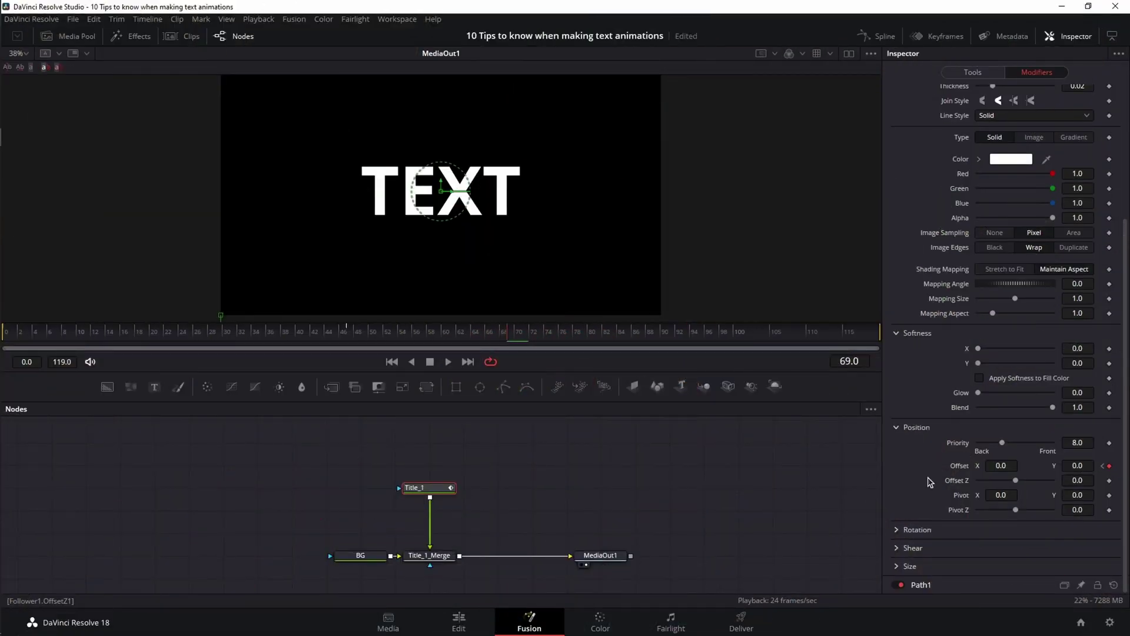
# Add an XYPath1 modifier to the Follower Offset and set its X and Y both to 0.5
pyautogui.rightClick(963, 468)
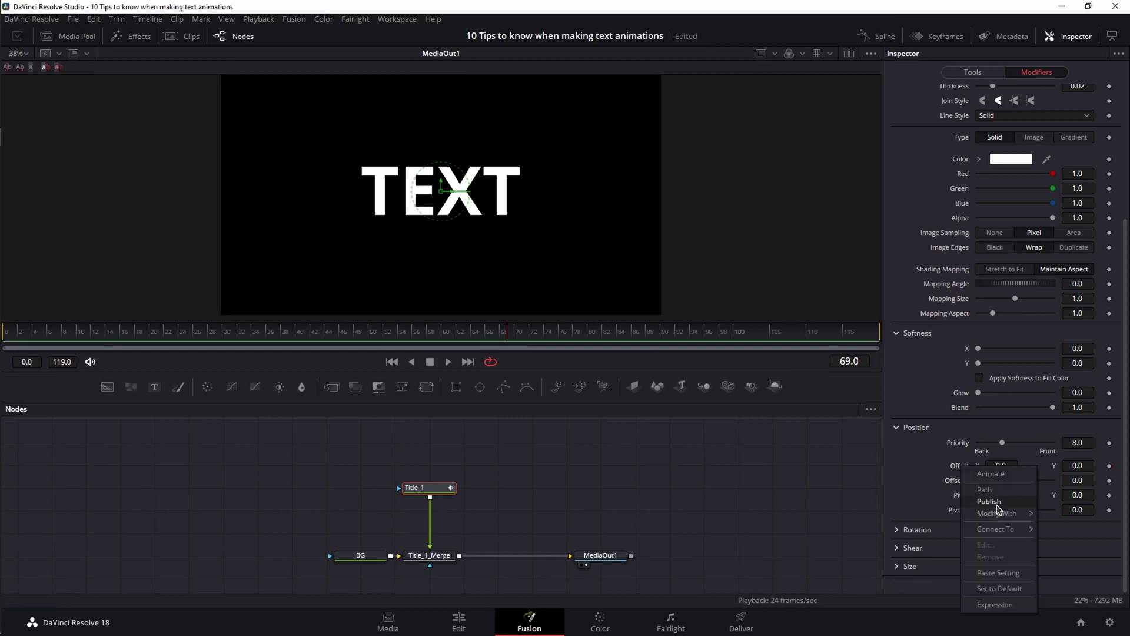
pyautogui.moveTo(1001, 518)
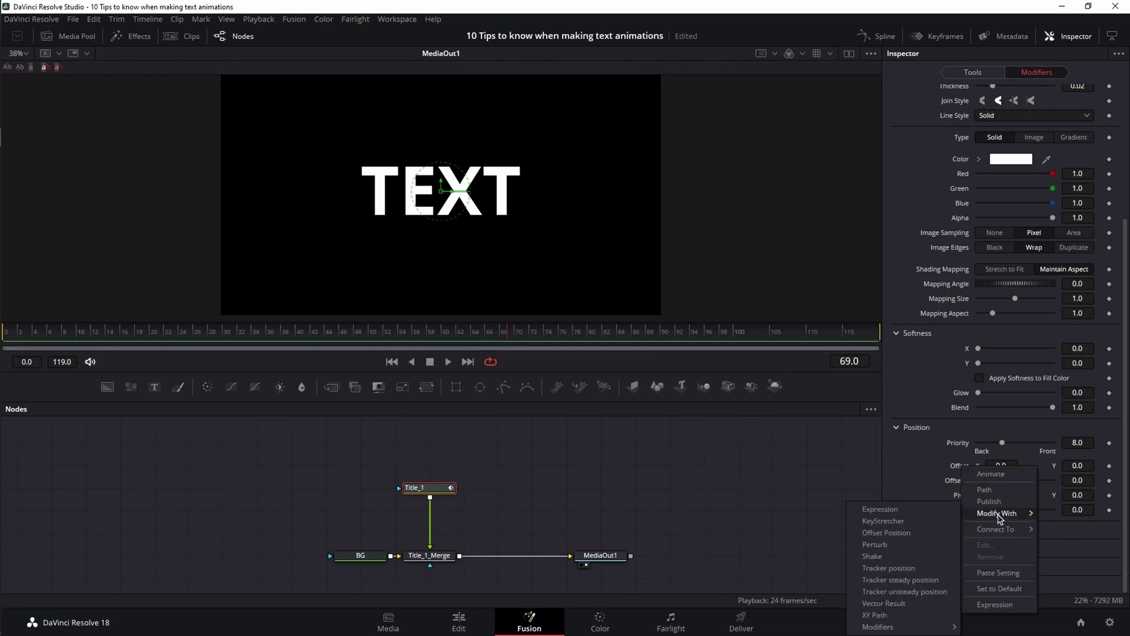
pyautogui.click(901, 614)
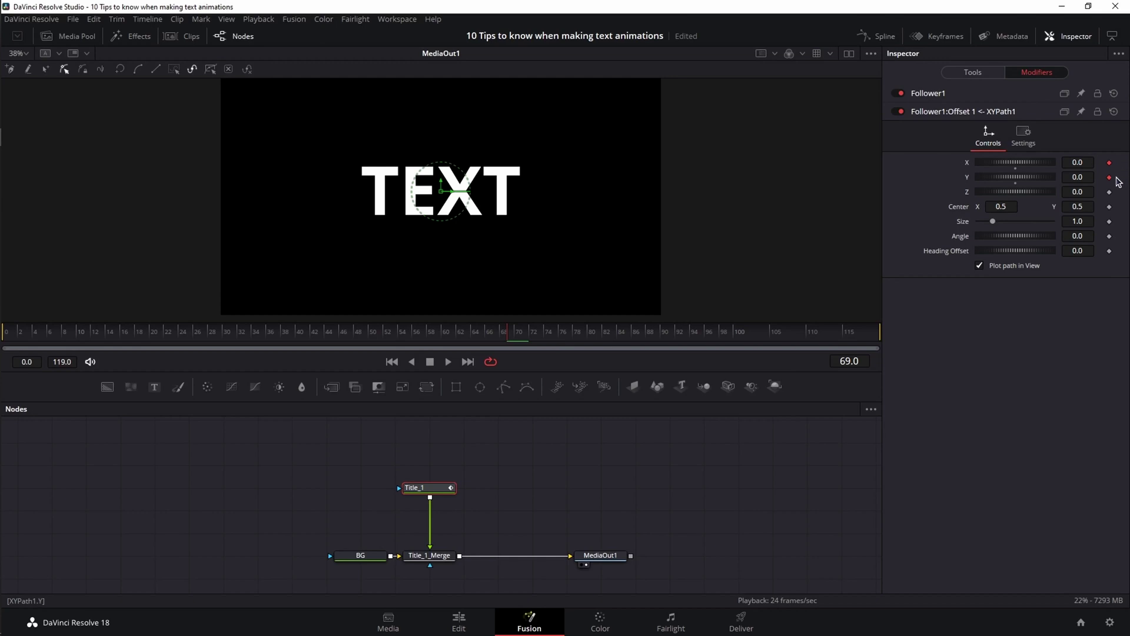
pyautogui.doubleClick(970, 181)
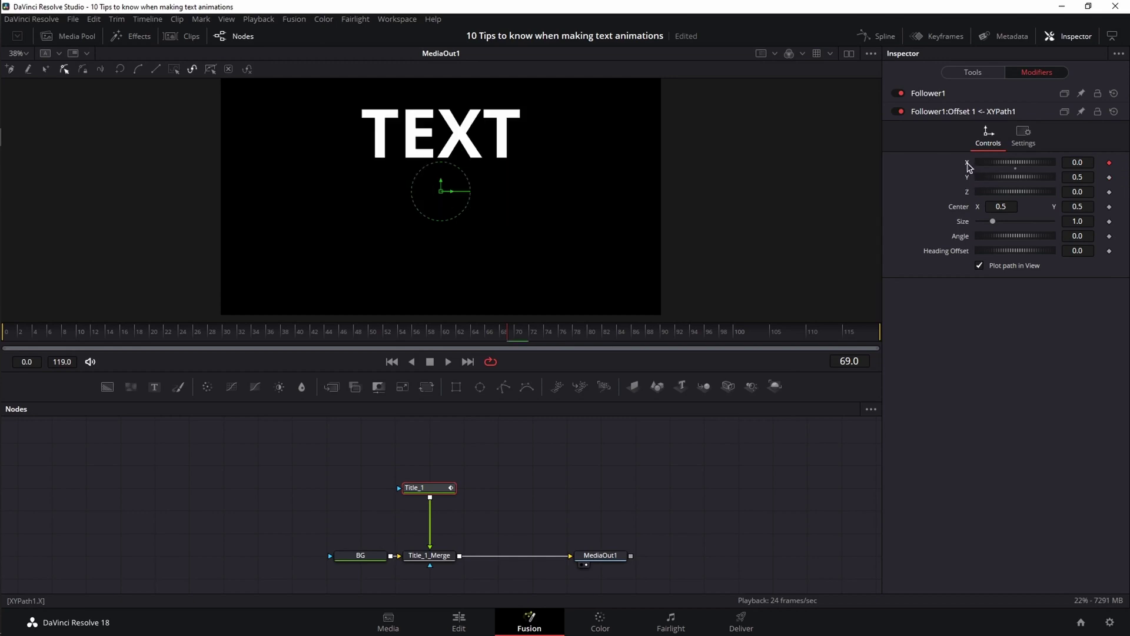
pyautogui.doubleClick(968, 164)
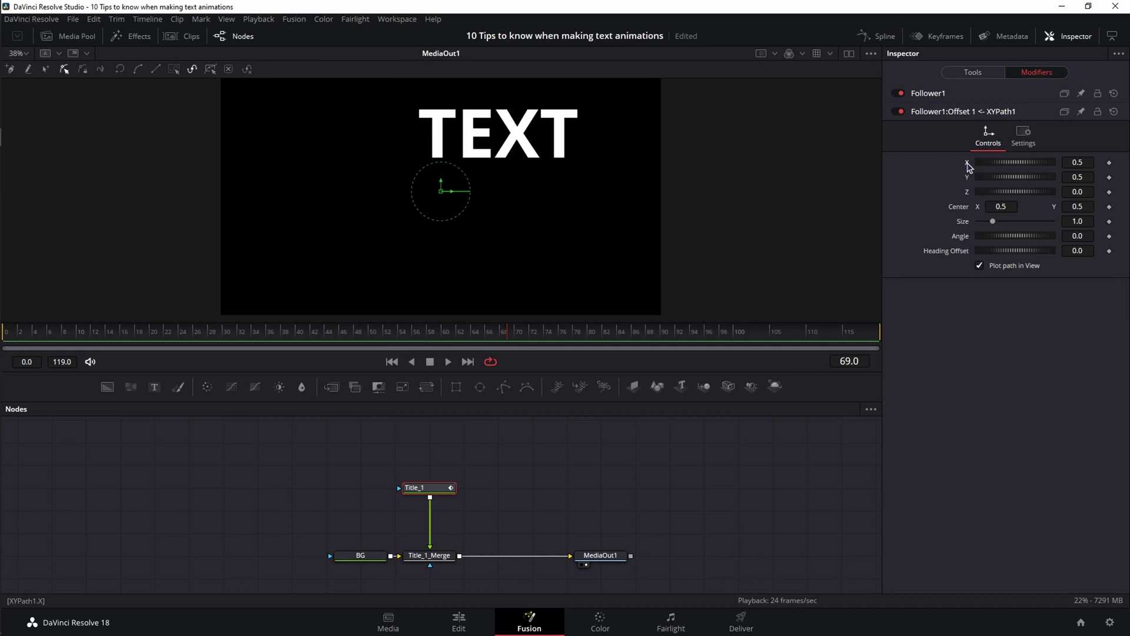
# Add a reseeded Shake to XYPath X with smoothness 3.35 and range 0.433–0.598
pyautogui.rightClick(968, 165)
pyautogui.moveTo(1006, 213)
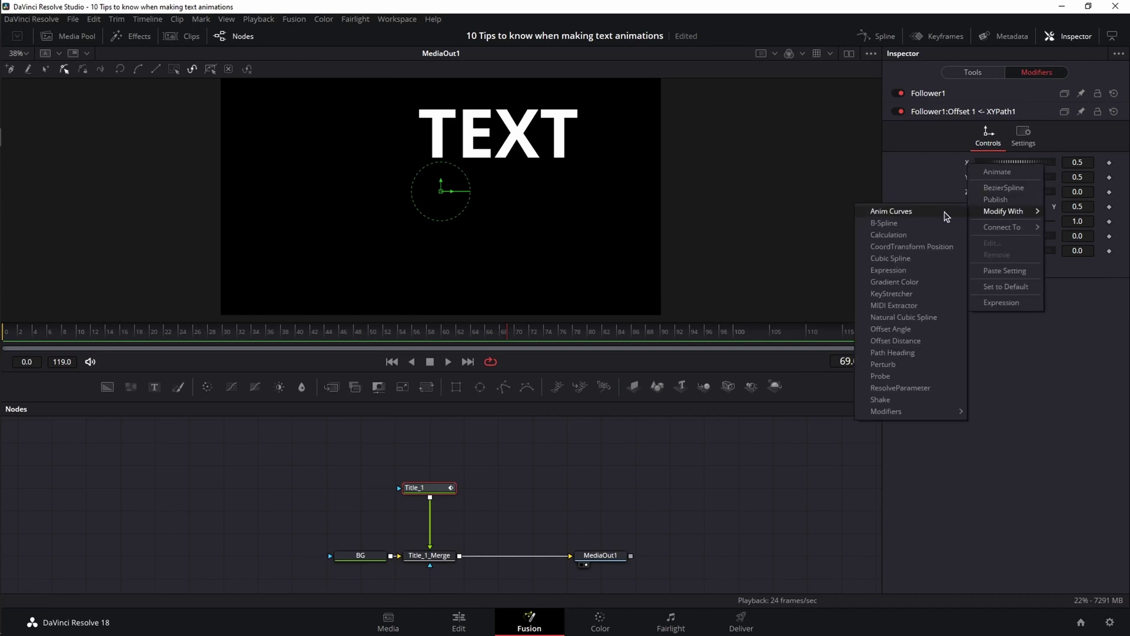
pyautogui.click(898, 400)
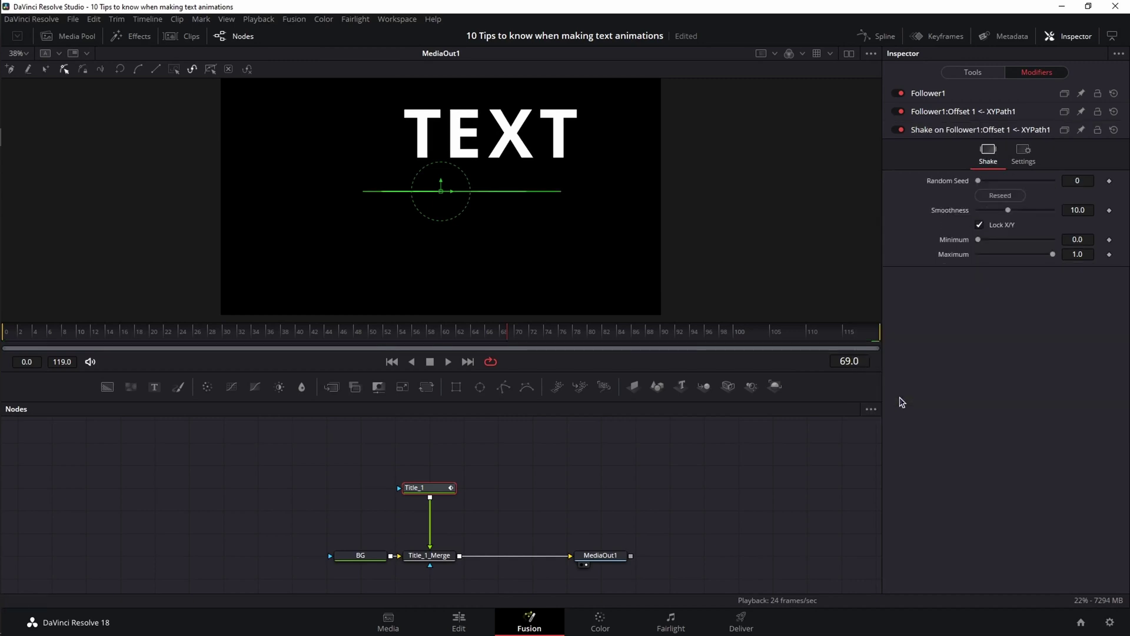
pyautogui.click(1001, 196)
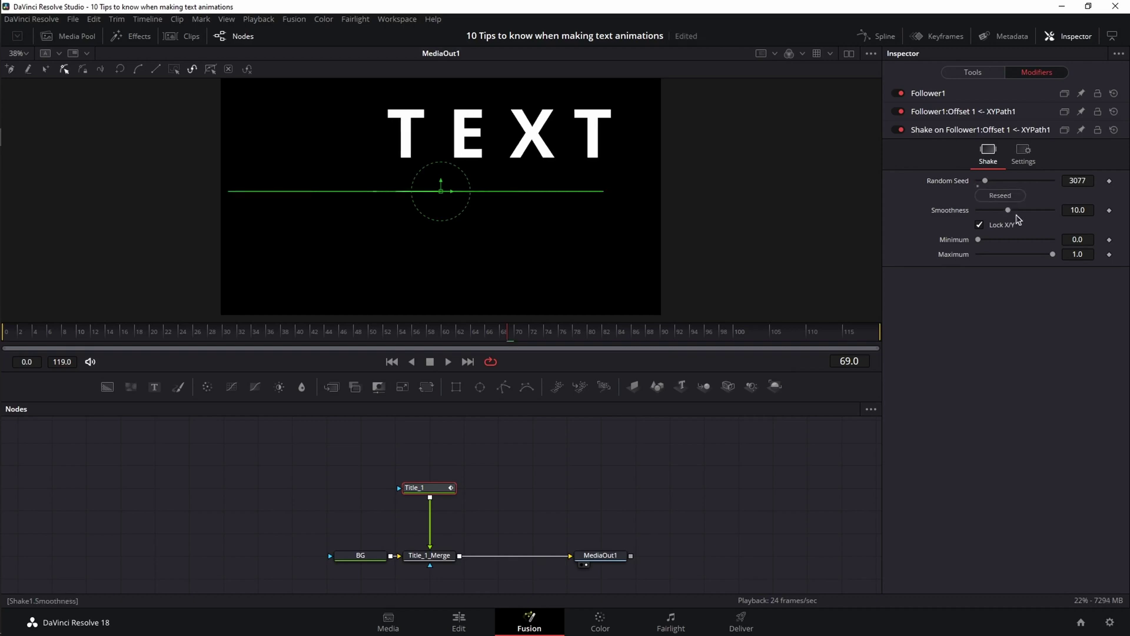
pyautogui.moveTo(1008, 210); pyautogui.dragTo(1022, 254)
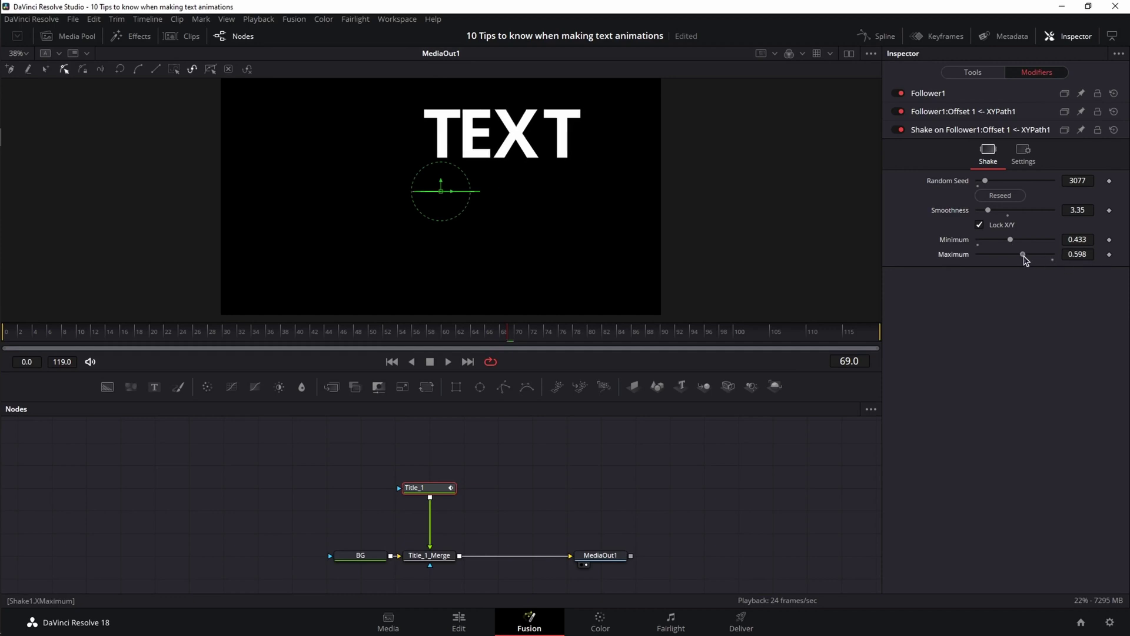
# Play the jittering text from the first frame to preview it, then stop
pyautogui.click(392, 362)
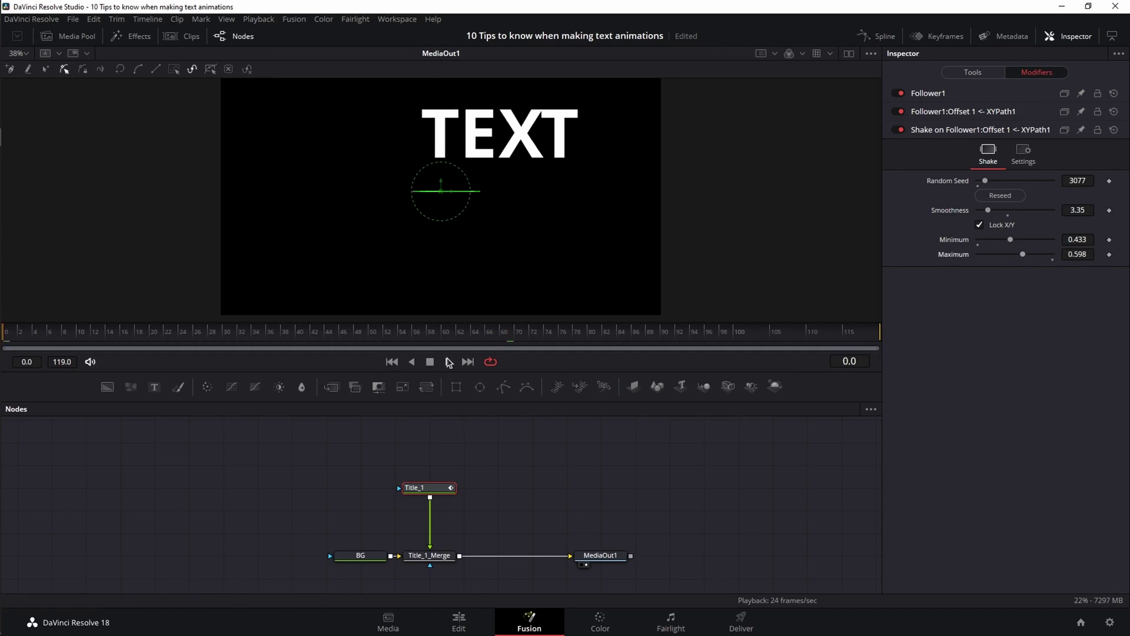
pyautogui.click(449, 362)
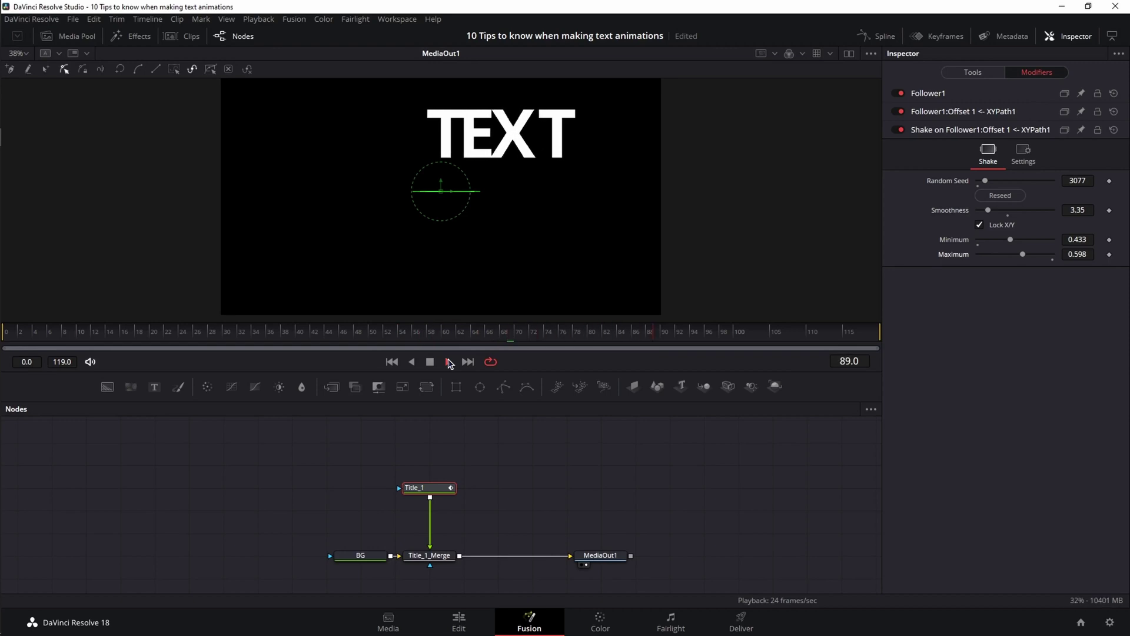
pyautogui.click(431, 362)
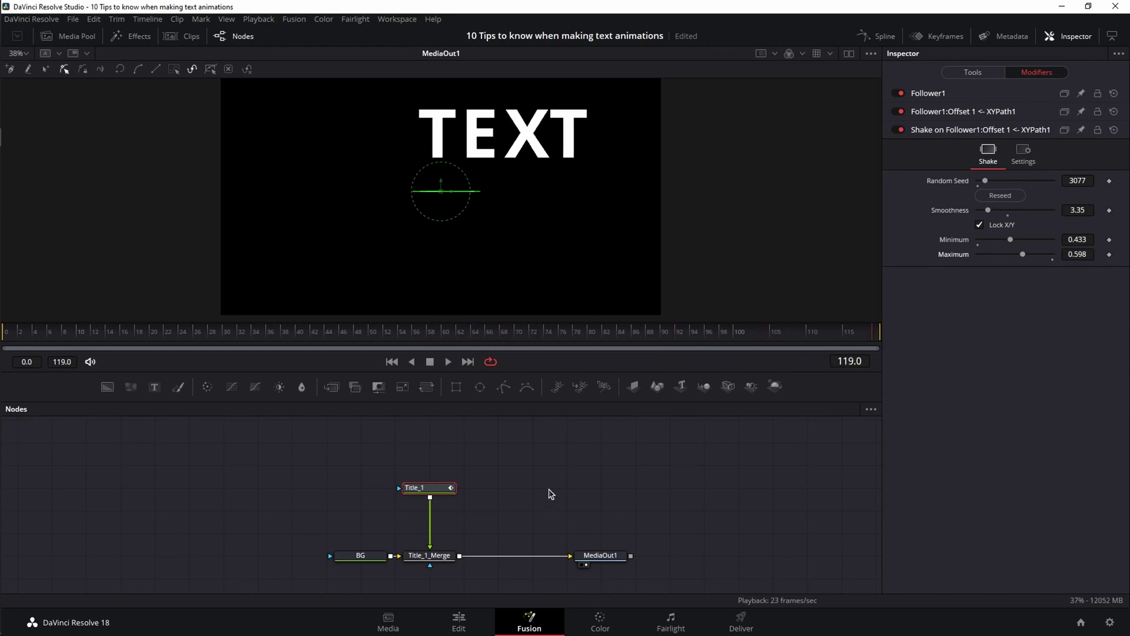
# Insert a PrismBlur node after the title using the quick tool search
pyautogui.hotkey('shift', 'space')
pyautogui.write('pri')
pyautogui.press('Return')
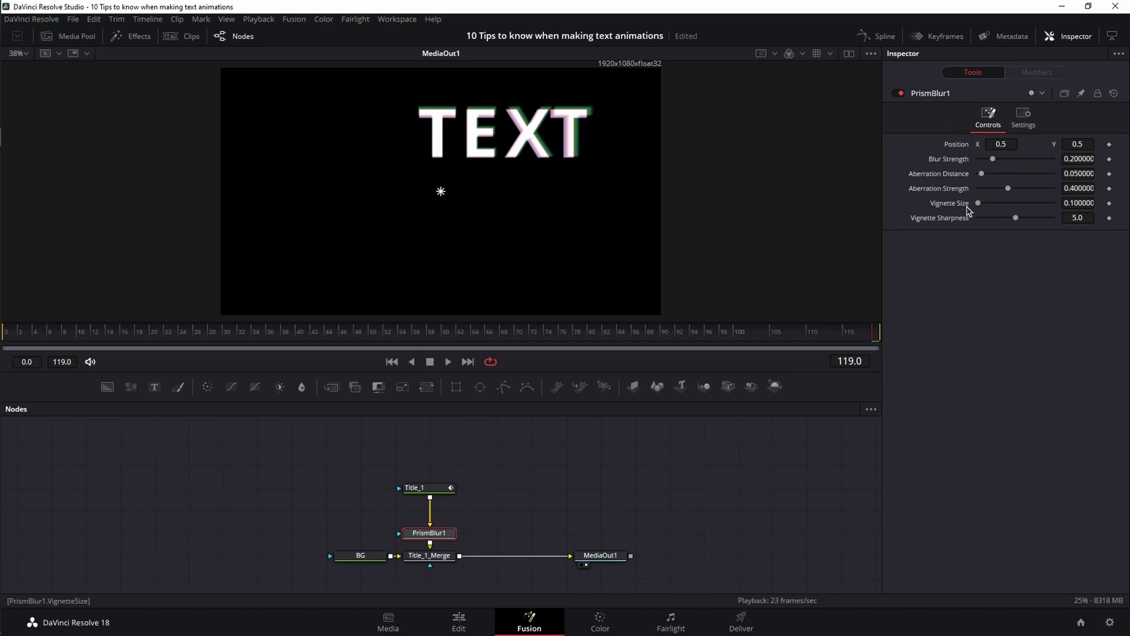
# Apply Shake modifiers to the PrismBlur's Position and Aberration Distance
pyautogui.rightClick(959, 148)
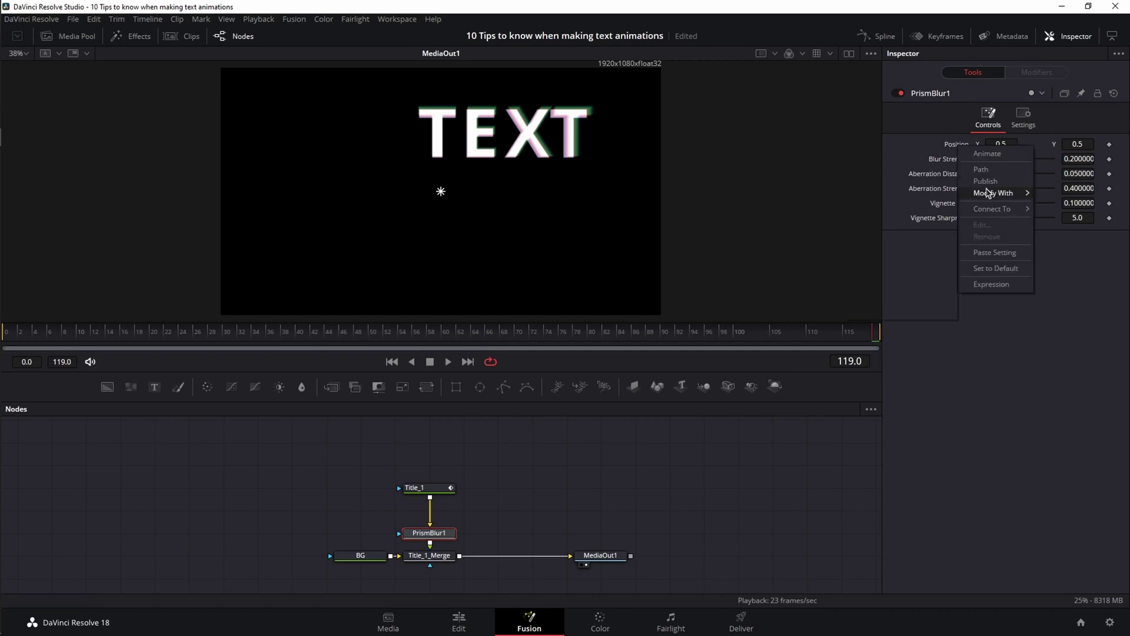
pyautogui.moveTo(995, 193)
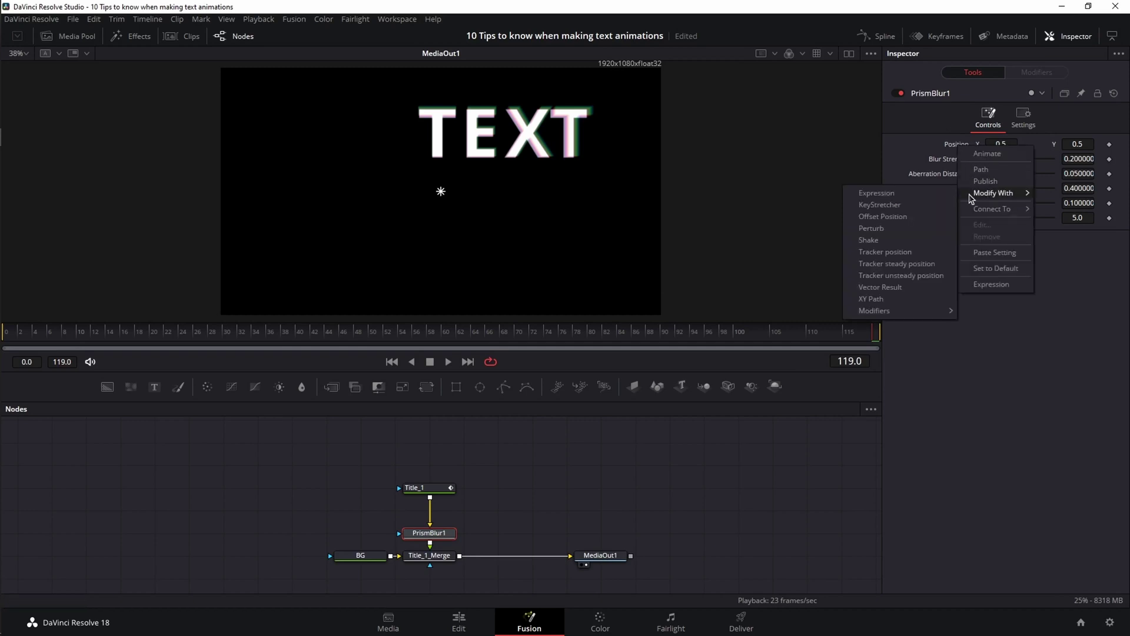
pyautogui.click(889, 240)
pyautogui.rightClick(949, 174)
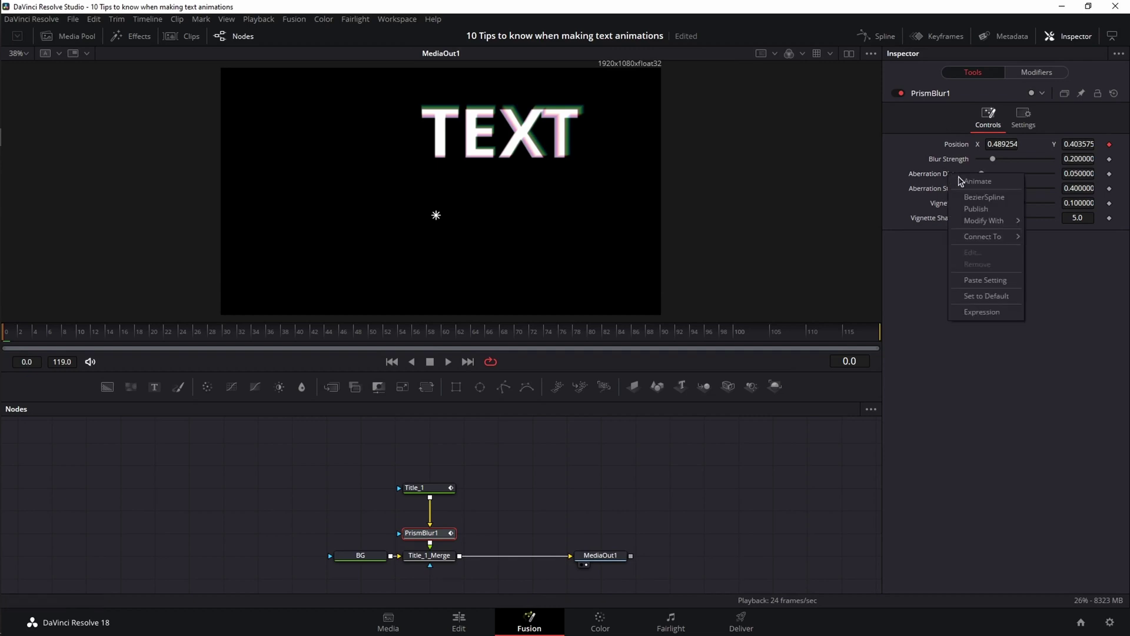
pyautogui.moveTo(984, 220)
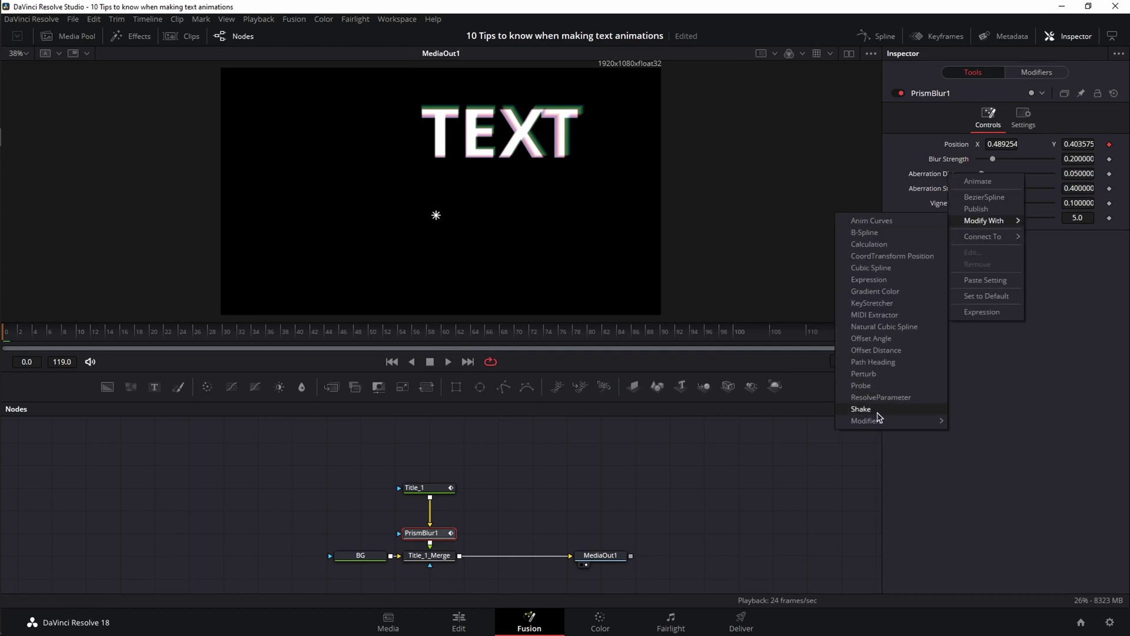
pyautogui.click(862, 410)
# Reseed the shake, lower its smoothness and maximum, and play to preview
pyautogui.click(1035, 72)
pyautogui.click(1000, 177)
pyautogui.moveTo(1008, 192); pyautogui.dragTo(986, 192)
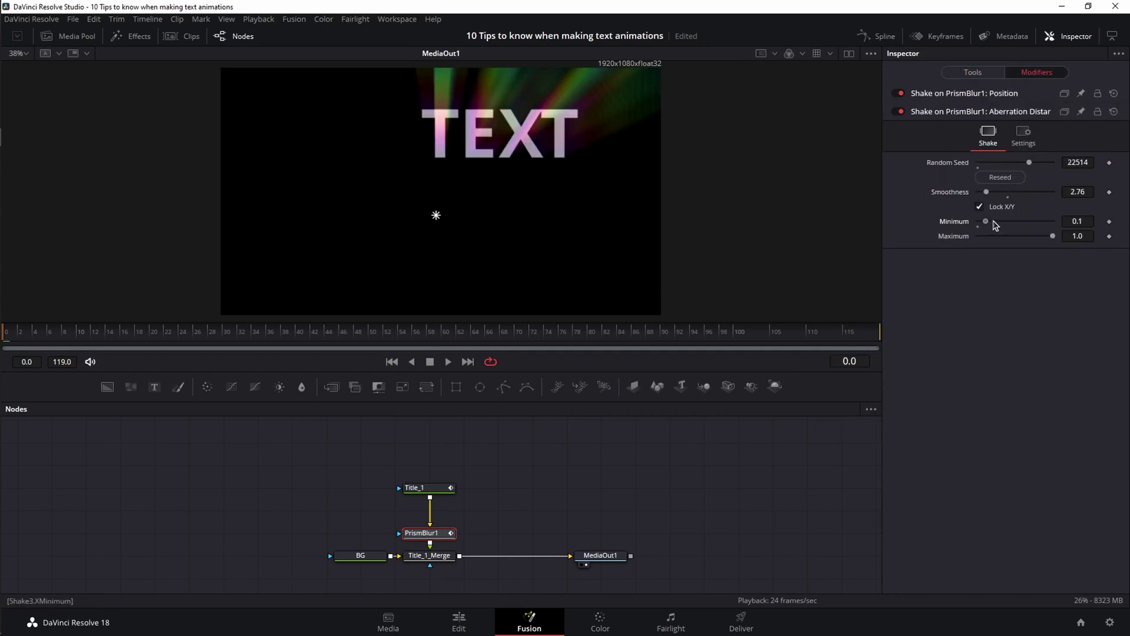
pyautogui.moveTo(1053, 236); pyautogui.dragTo(1028, 236)
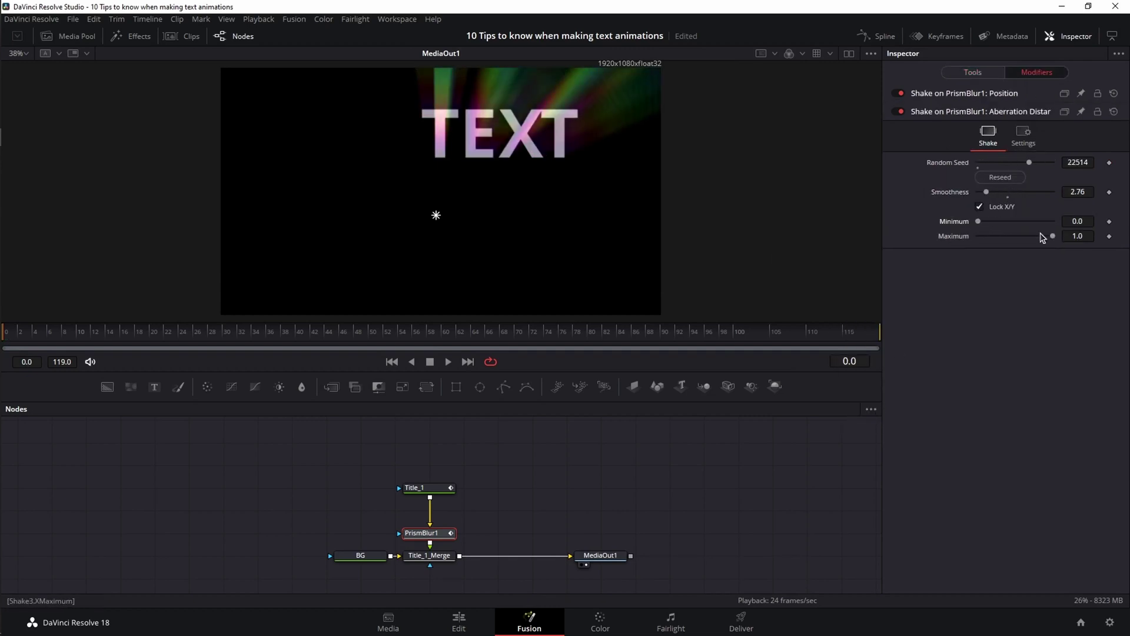
pyautogui.click(448, 362)
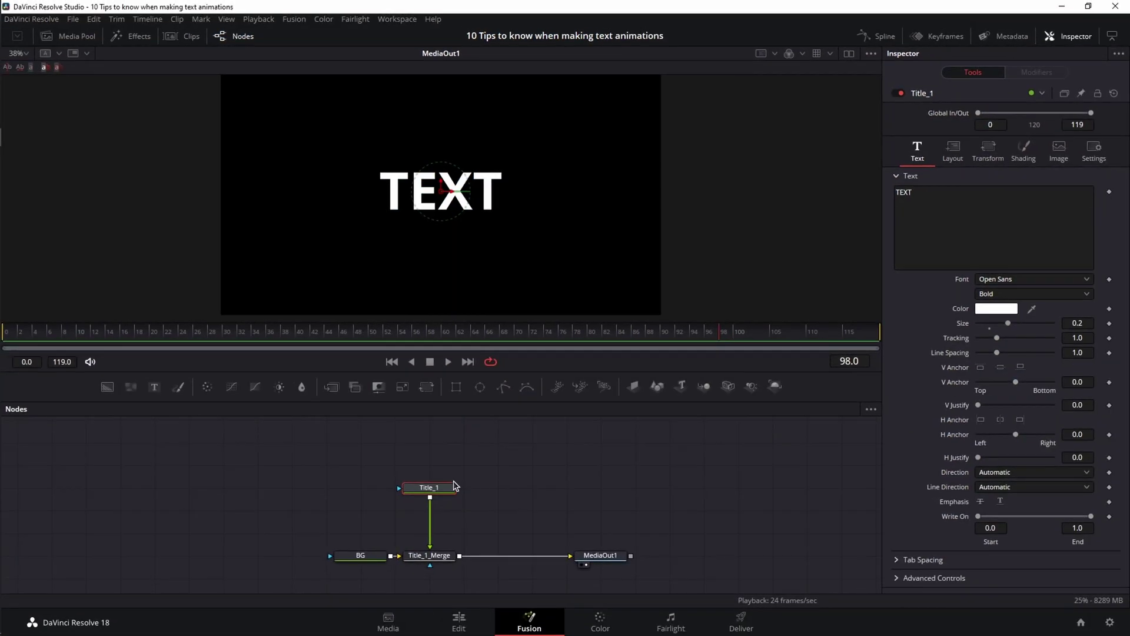
# Paste a linked instance of Title_1 and merge it over Title_1_Merge through a new Merge1
pyautogui.rightClick(433, 494)
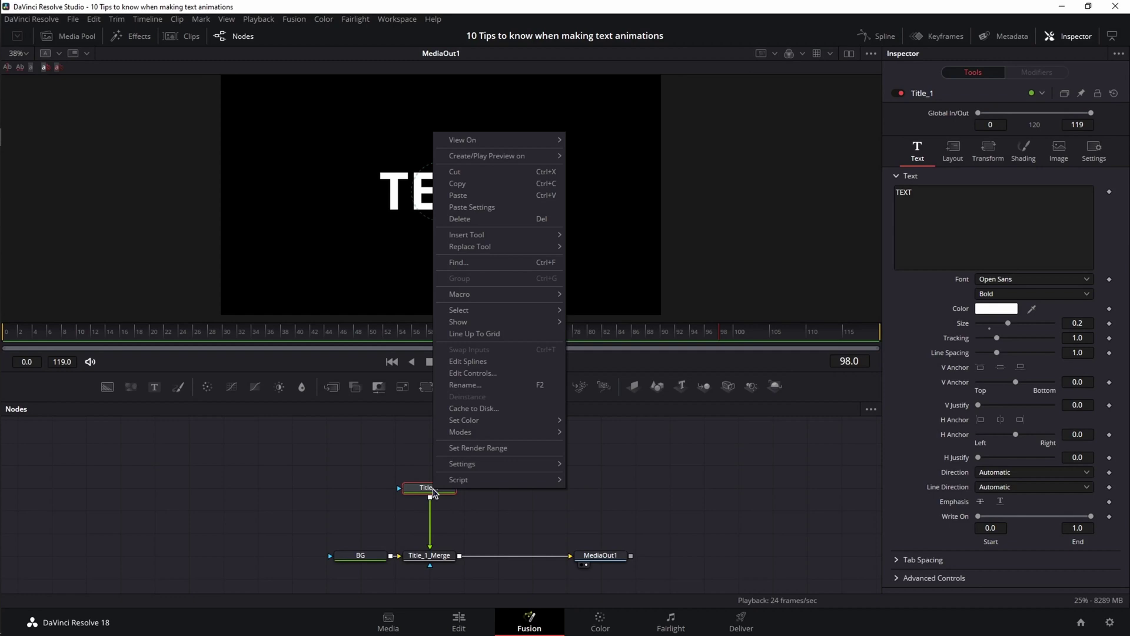
pyautogui.click(493, 185)
pyautogui.click(537, 500)
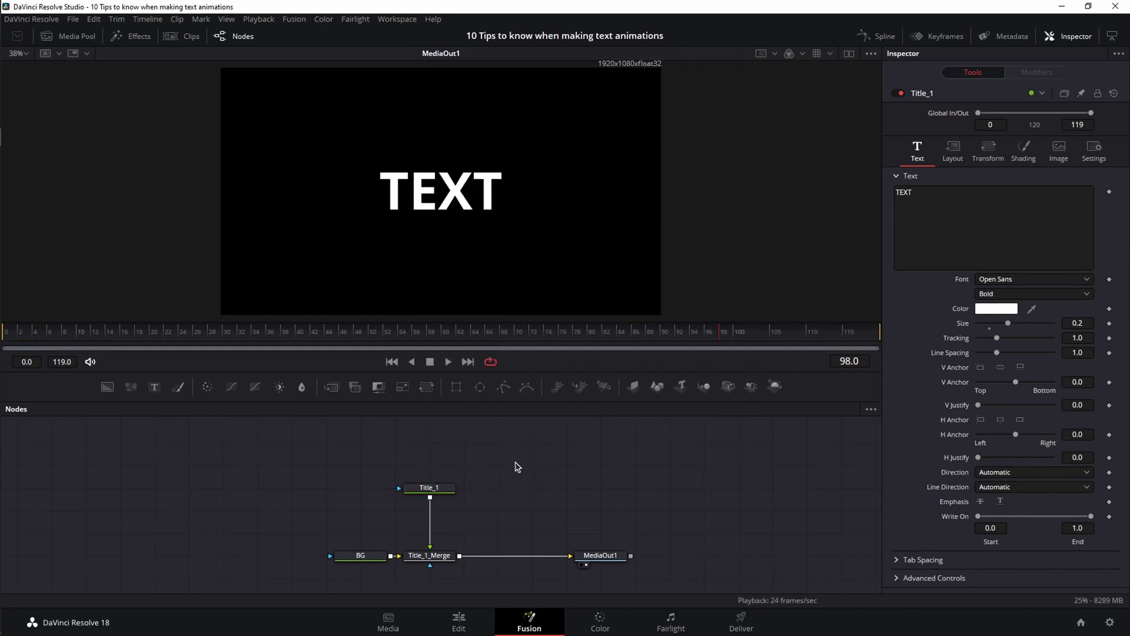
pyautogui.rightClick(503, 452)
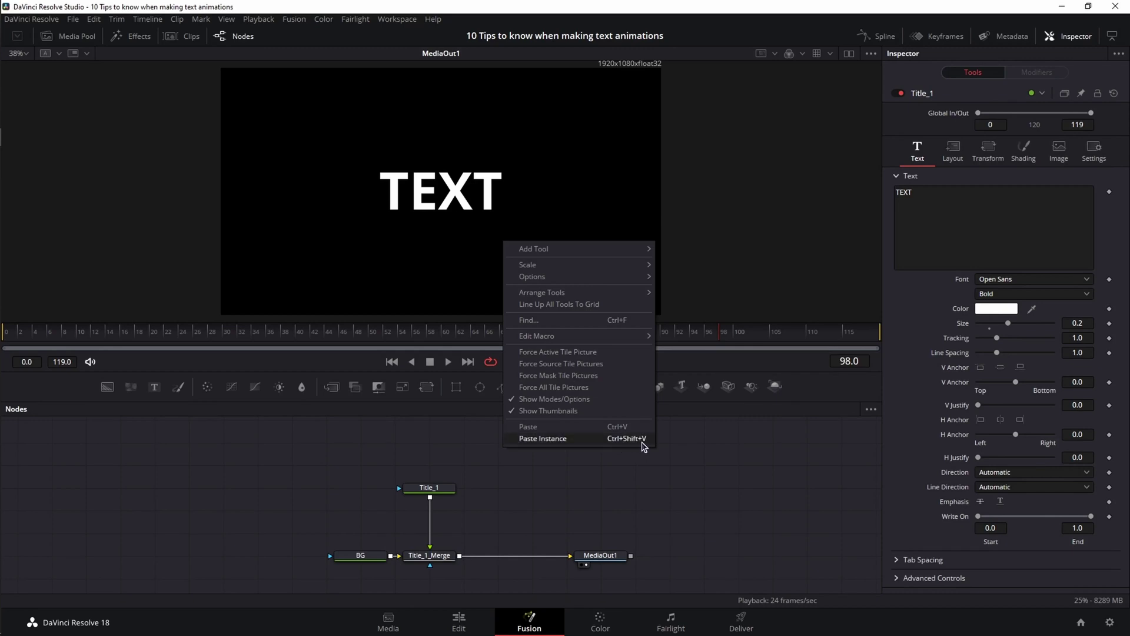
pyautogui.click(614, 447)
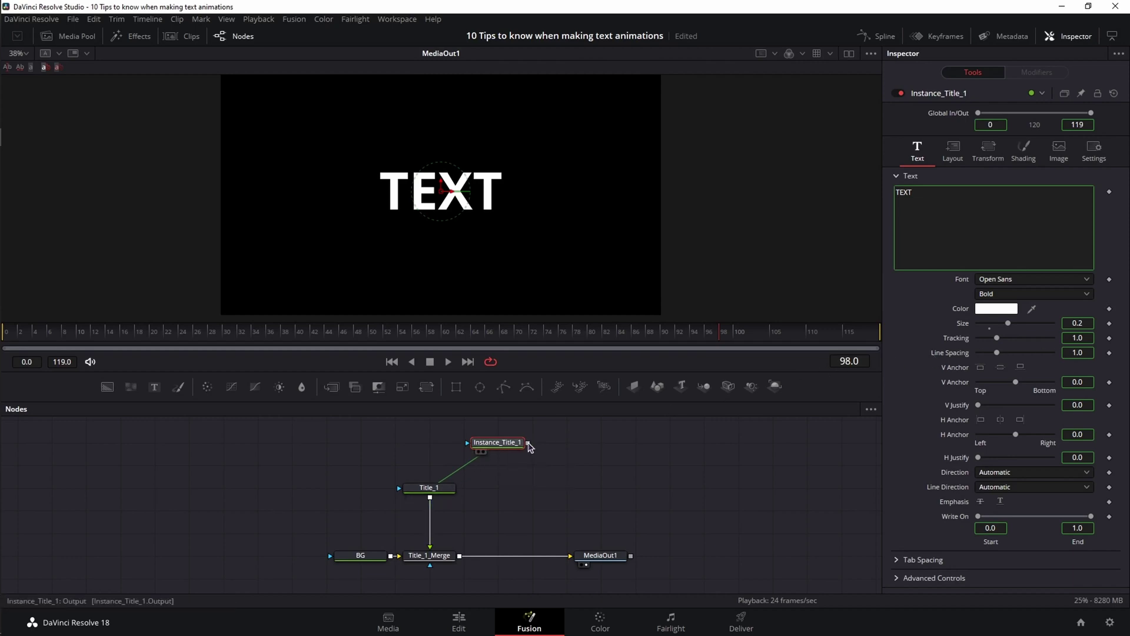
pyautogui.moveTo(528, 444); pyautogui.dragTo(522, 488)
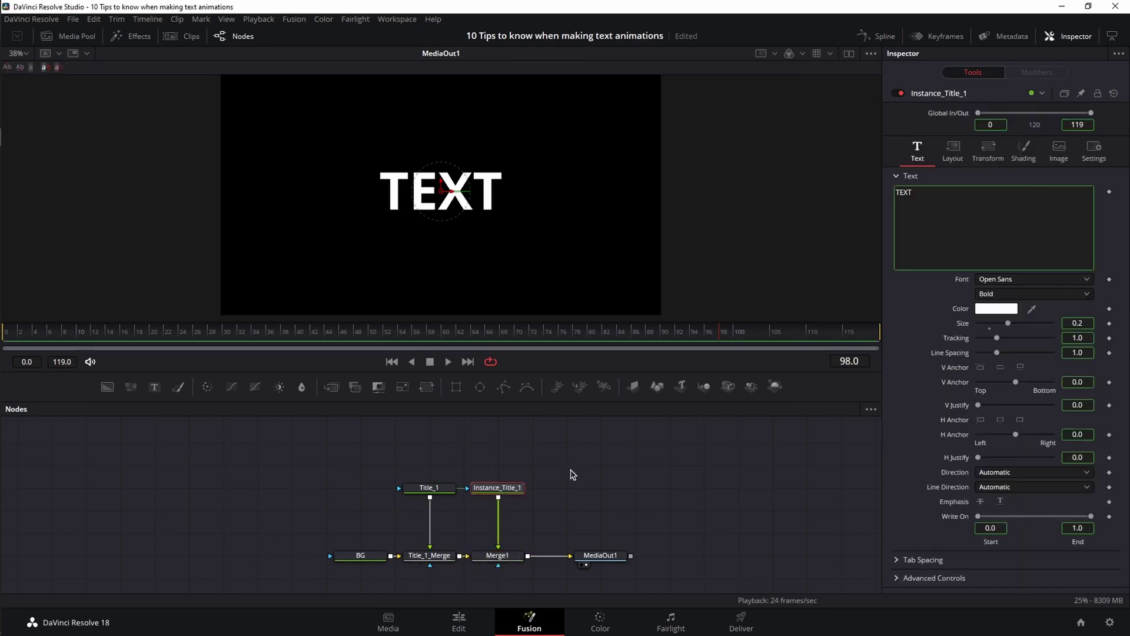
# Deinstance Instance_Title_1's fill colour from Title_1 and set it to cyan #00ffff
pyautogui.click(1019, 157)
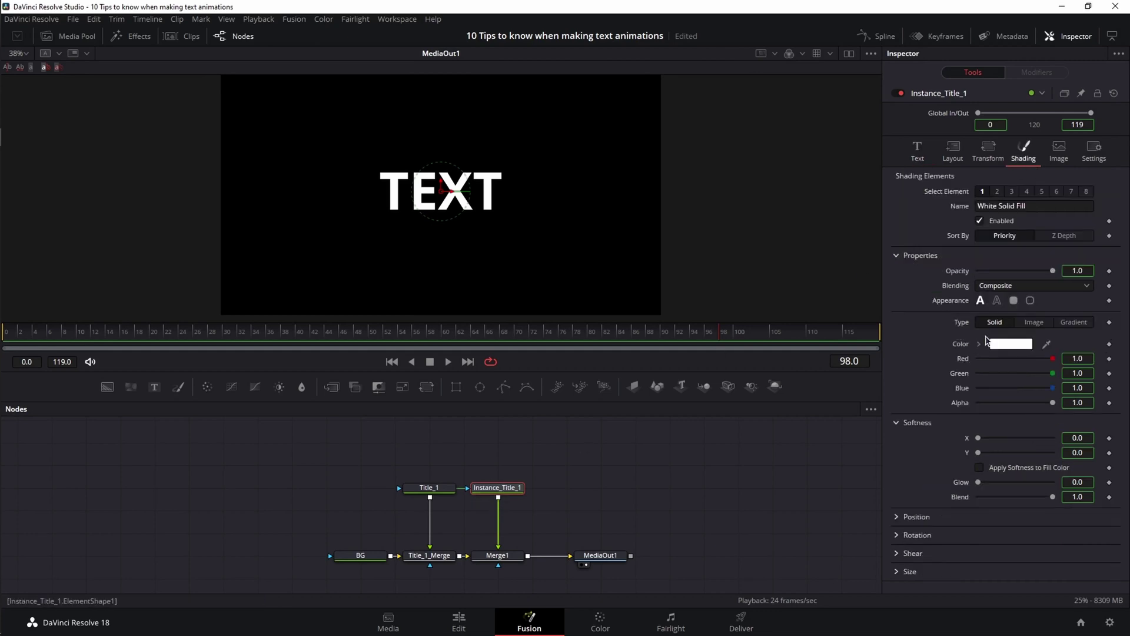
pyautogui.rightClick(966, 363)
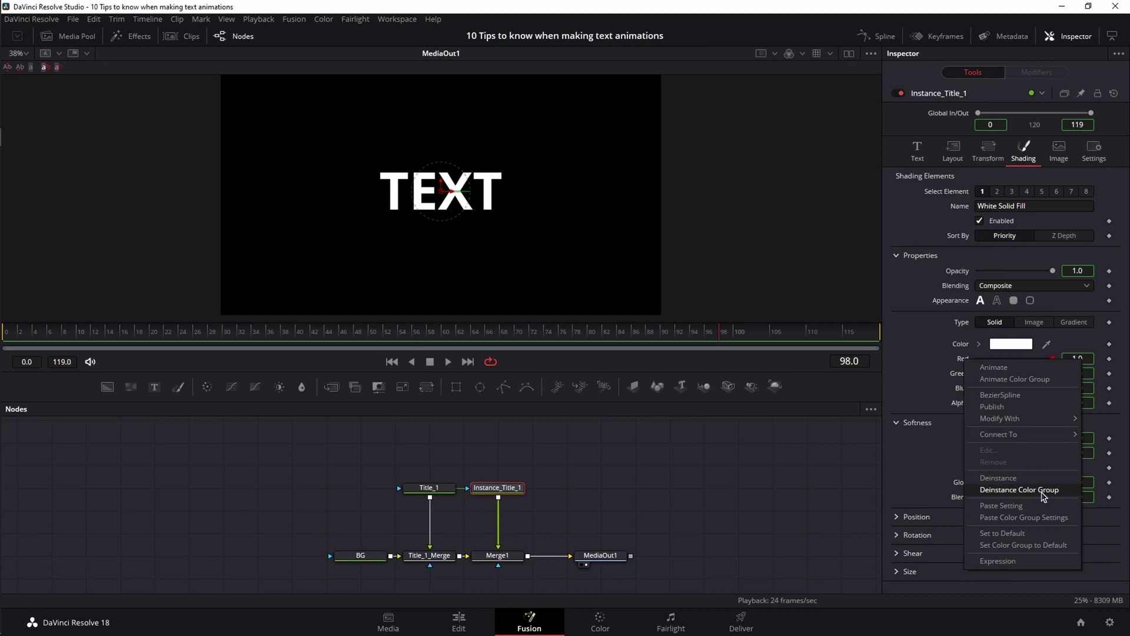
pyautogui.click(1042, 490)
pyautogui.click(1011, 343)
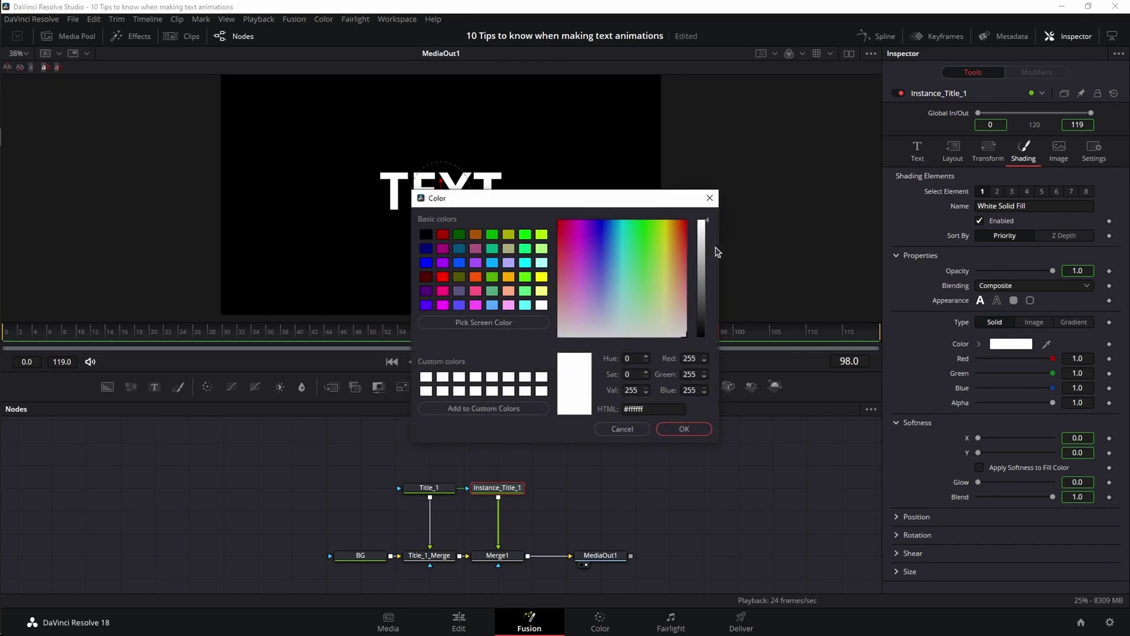
pyautogui.click(611, 222)
pyautogui.moveTo(611, 222); pyautogui.dragTo(625, 222)
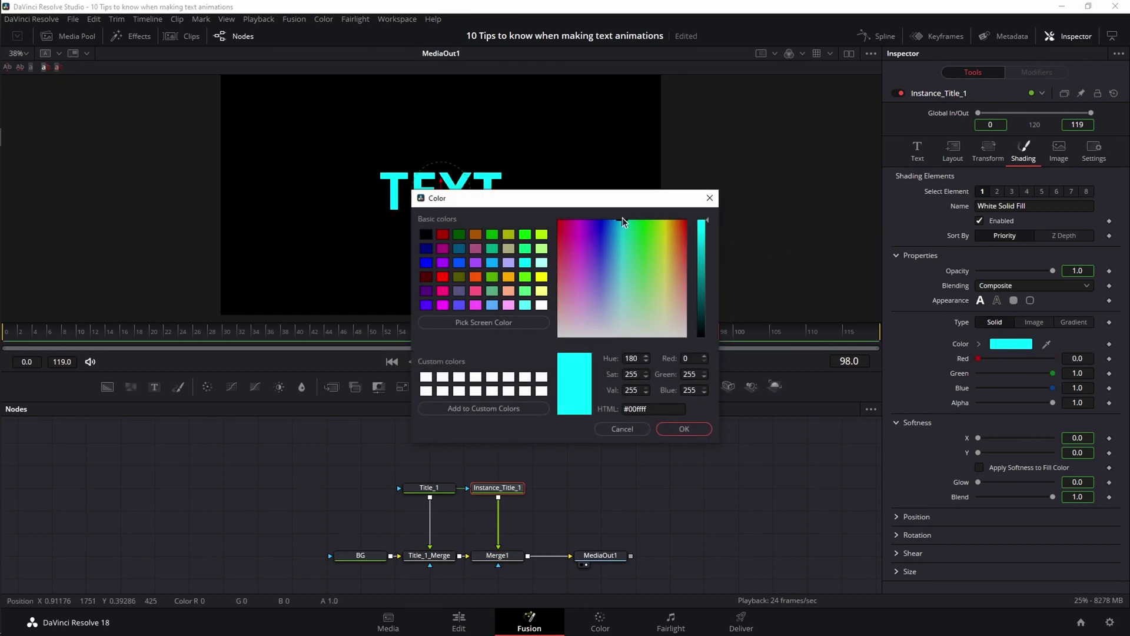
pyautogui.click(689, 434)
# Deinstance Instance_Title_1's layout Center from the original title
pyautogui.click(957, 157)
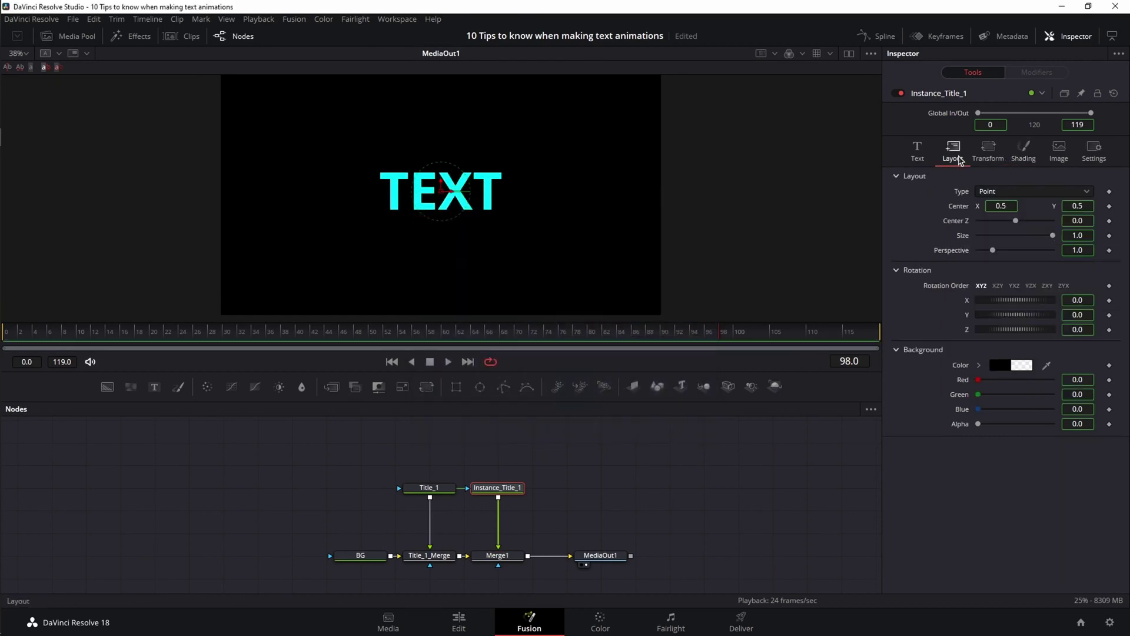
pyautogui.rightClick(962, 212)
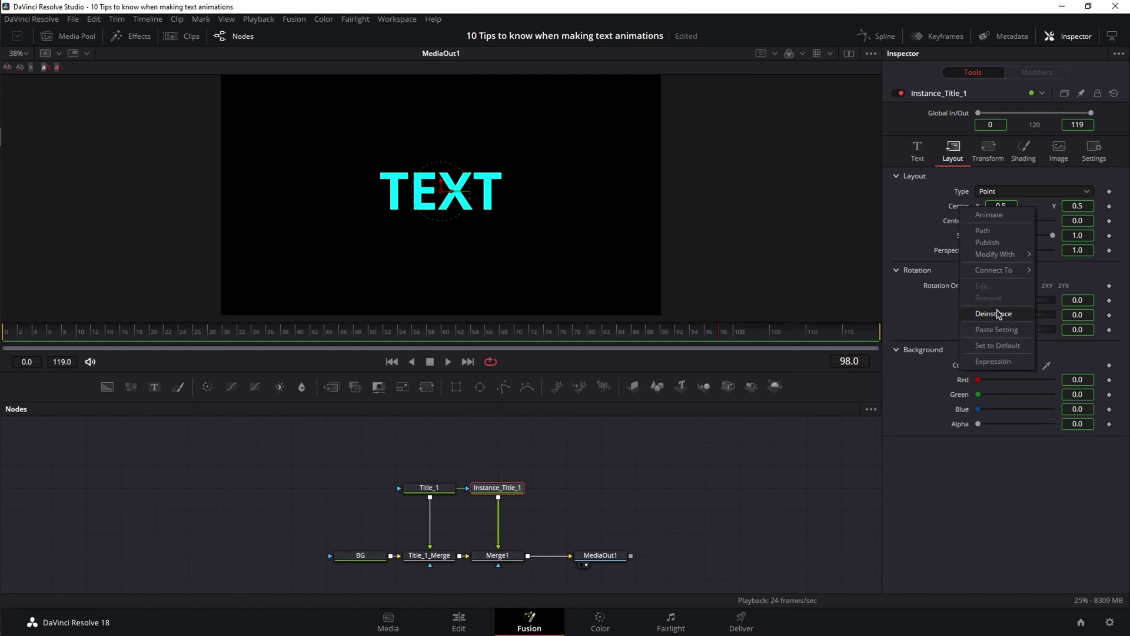
pyautogui.click(927, 210)
# Shake the Center with seed 19278, smoothness 2.36, and range 0.449–0.528
pyautogui.rightClick(958, 211)
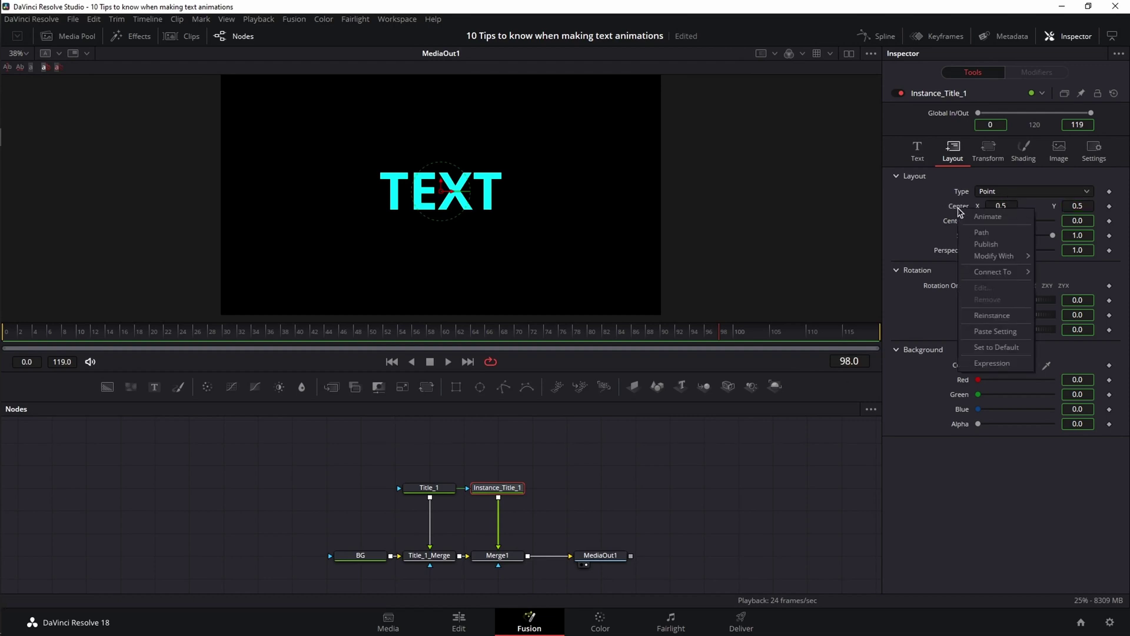
pyautogui.moveTo(999, 262)
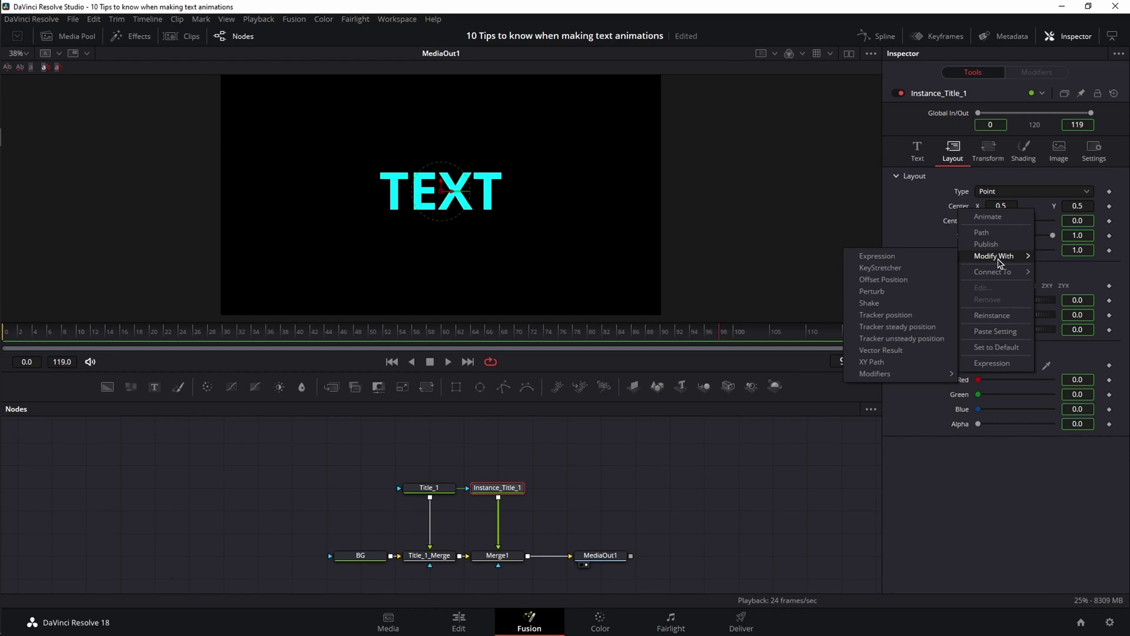
pyautogui.click(883, 303)
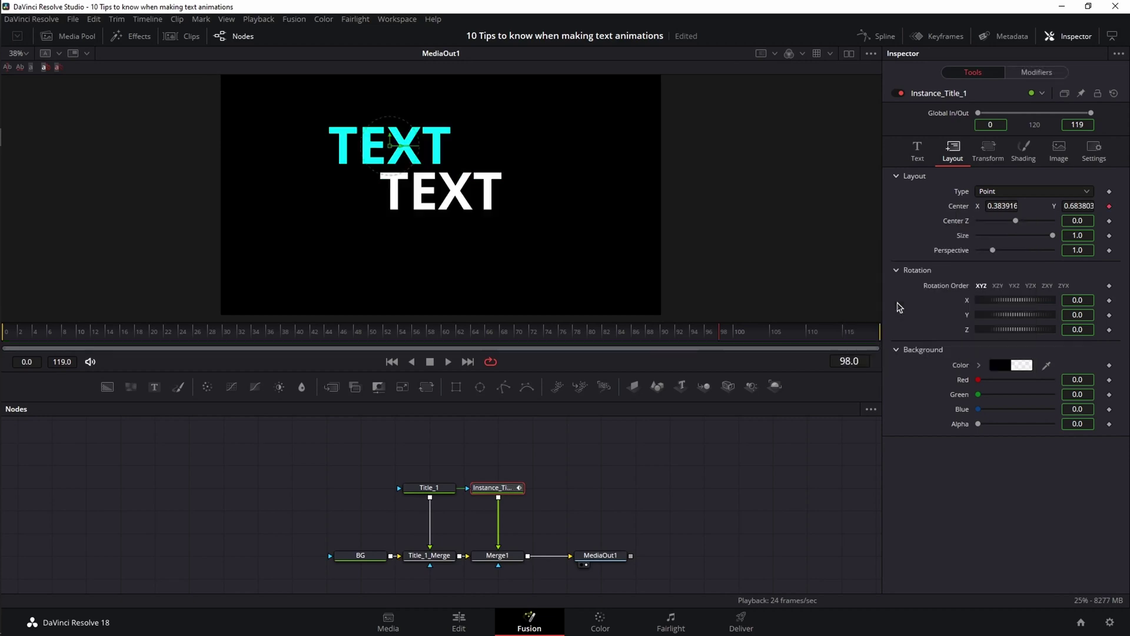
pyautogui.click(1037, 72)
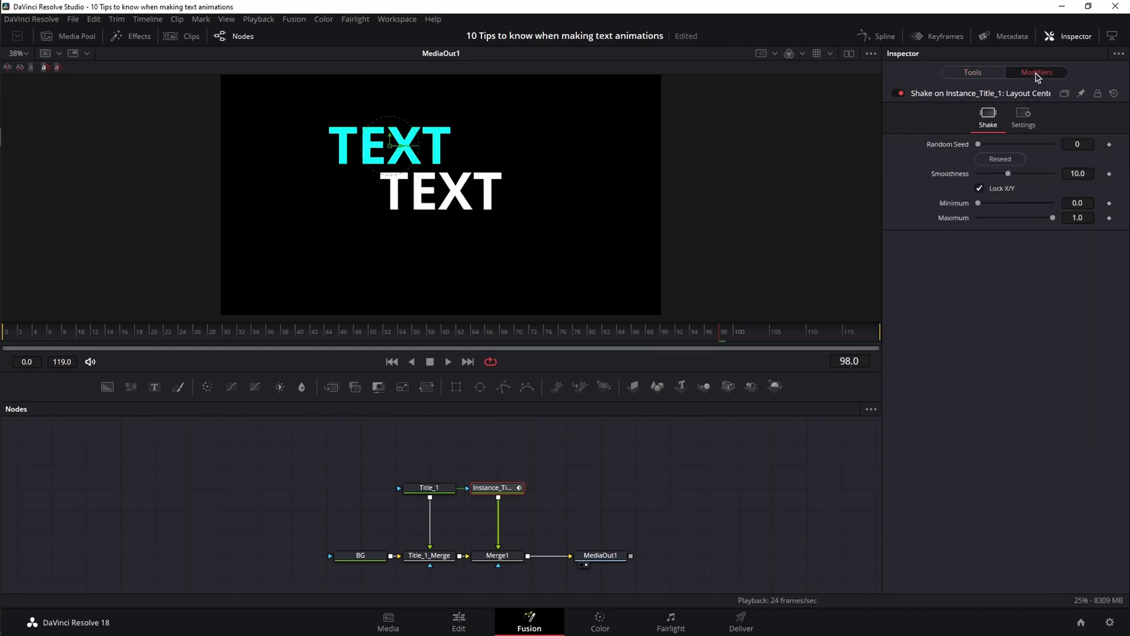
pyautogui.click(1003, 160)
pyautogui.moveTo(1009, 178); pyautogui.dragTo(1017, 219)
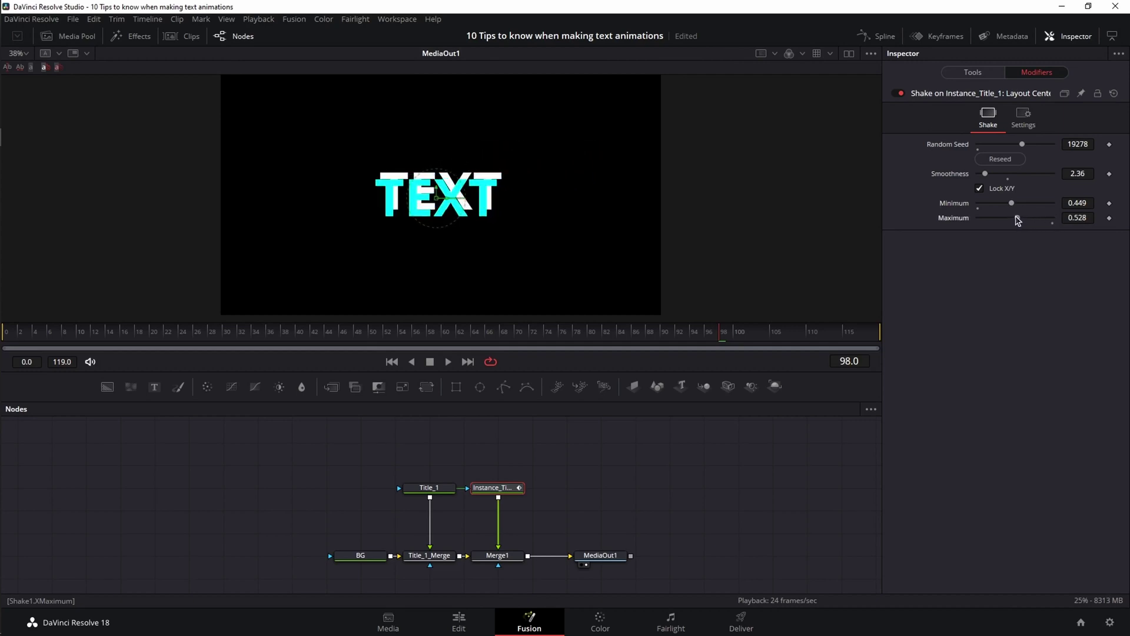
# Insert Transform1 between Instance_Title_1 and Merge1 and drive its center with an XY path
pyautogui.moveTo(508, 487); pyautogui.dragTo(509, 464)
pyautogui.moveTo(428, 387); pyautogui.dragTo(502, 523)
pyautogui.rightClick(958, 158)
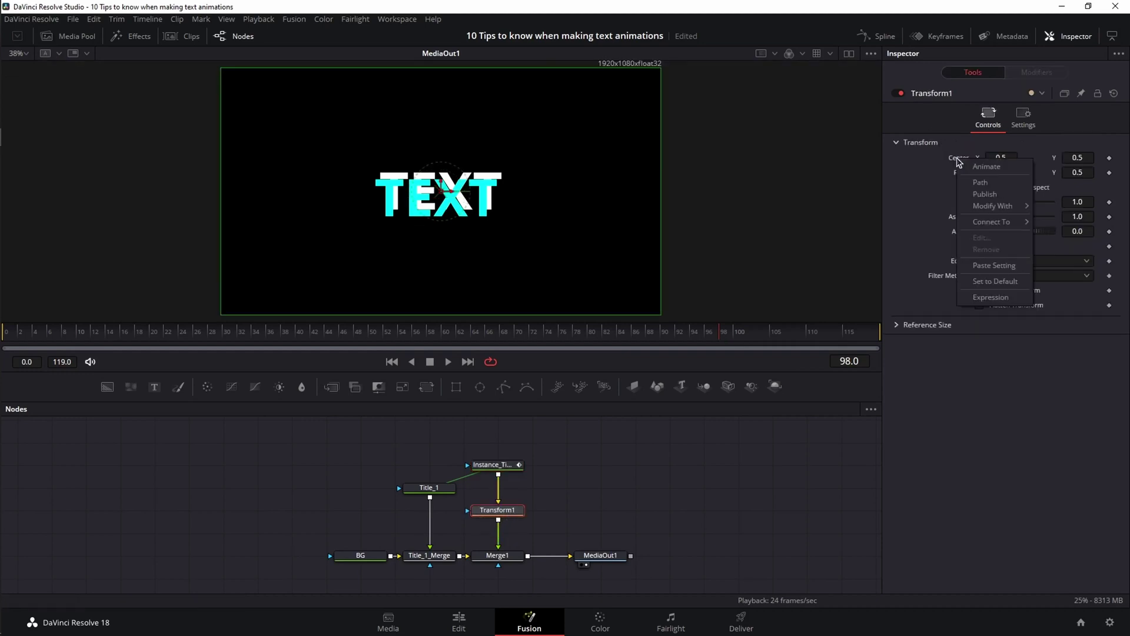
pyautogui.moveTo(1007, 207)
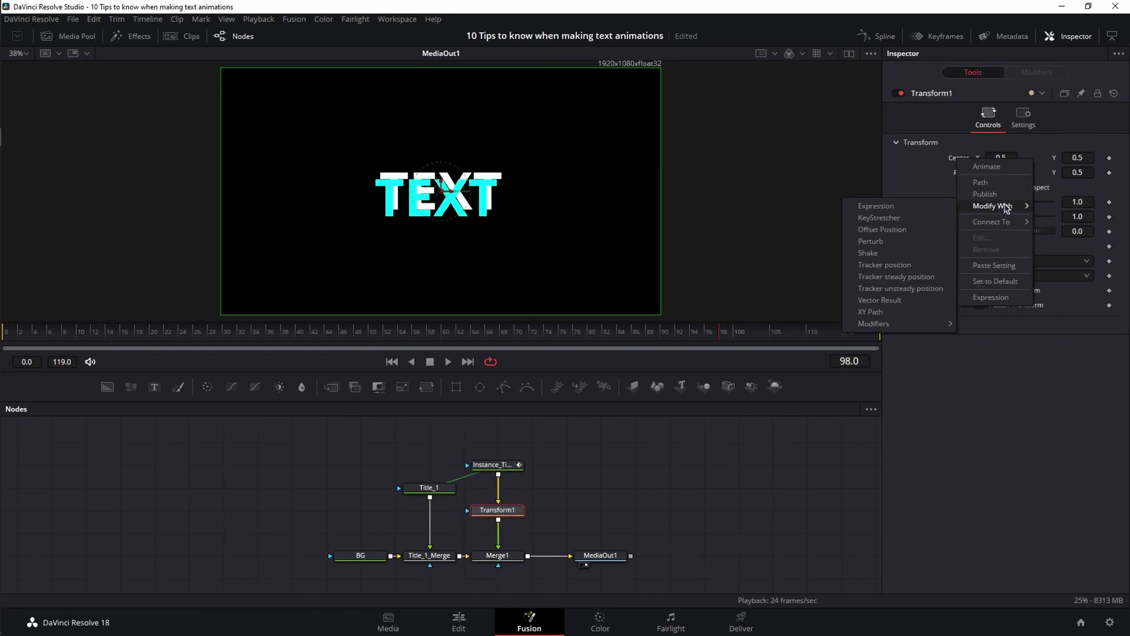
pyautogui.click(881, 312)
pyautogui.click(1054, 71)
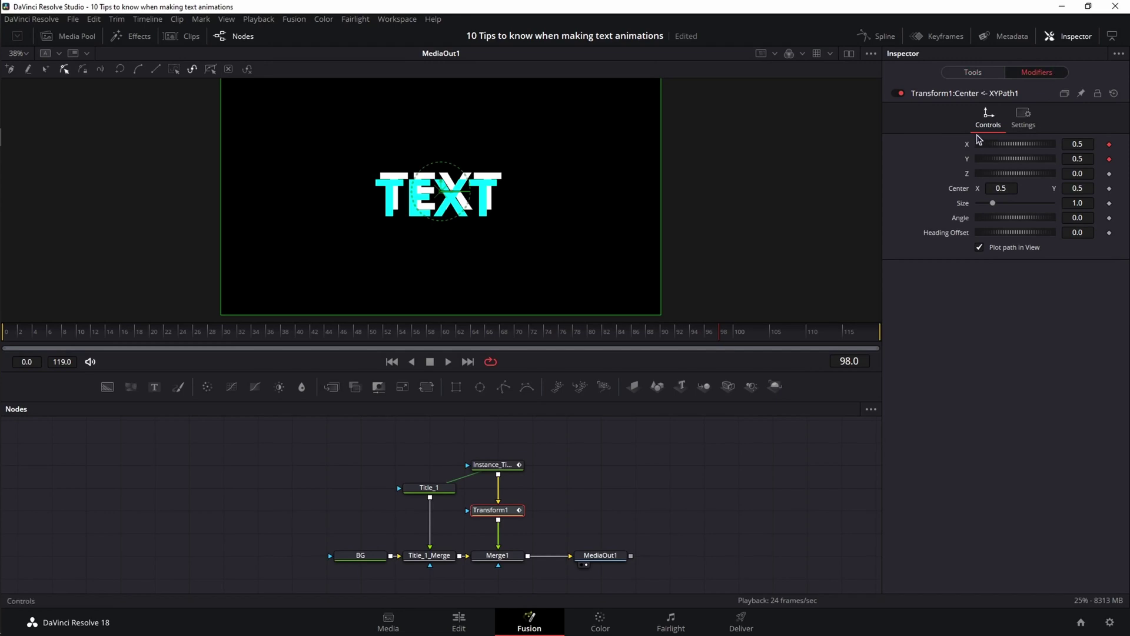
# Shake the XY path's X with seed 6936, smoothness 11.61, range 0.213–0.709
pyautogui.rightClick(971, 152)
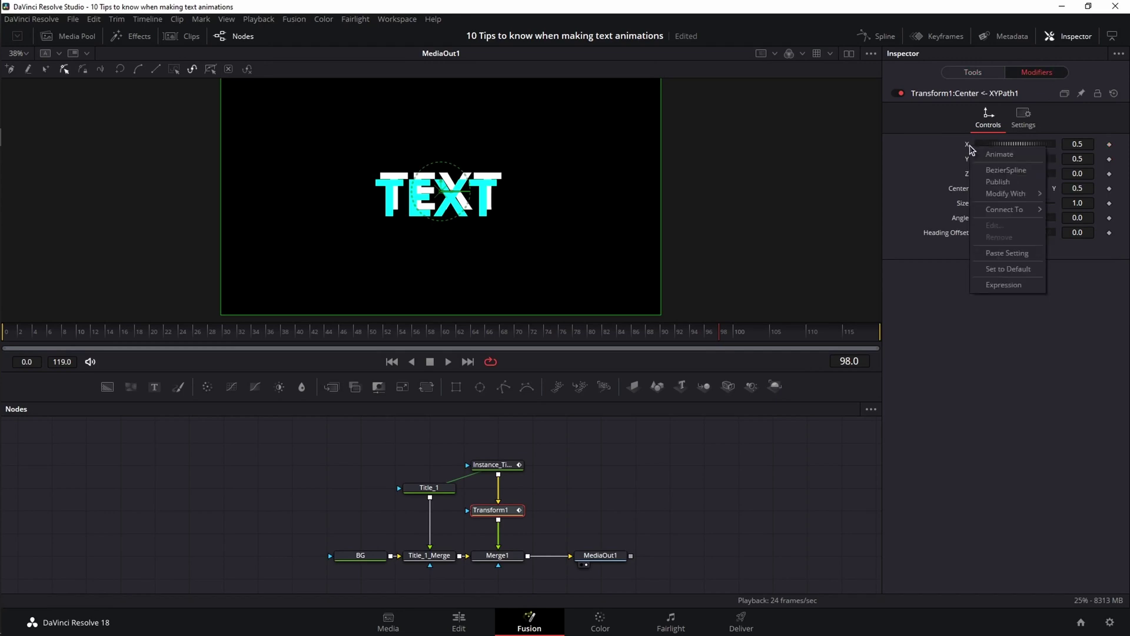
pyautogui.moveTo(1006, 193)
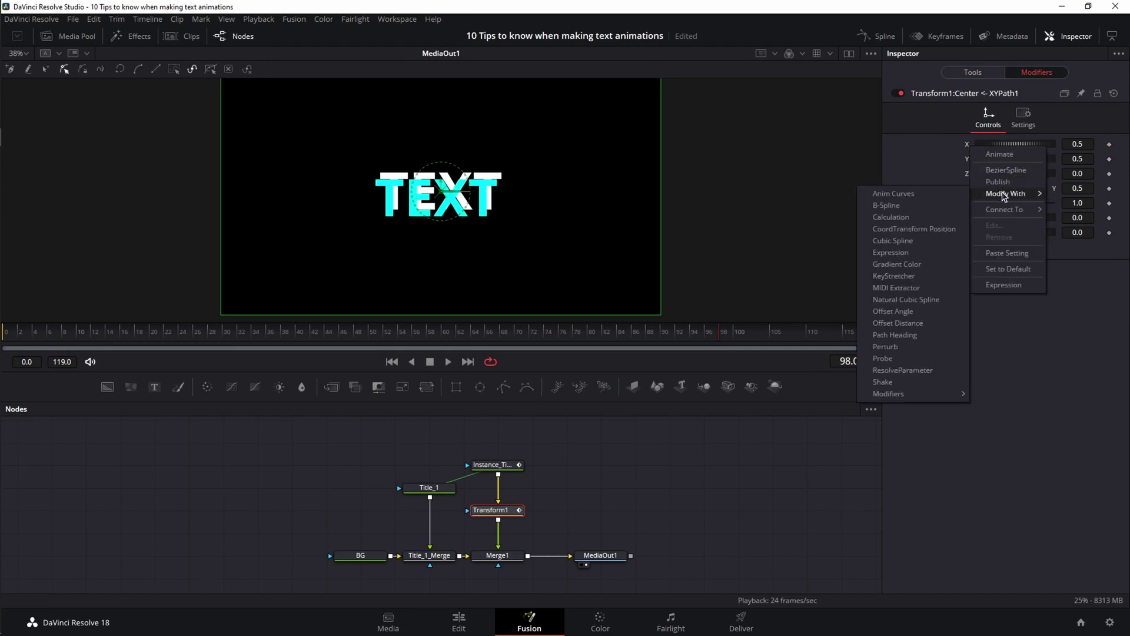
pyautogui.click(909, 385)
pyautogui.click(1000, 177)
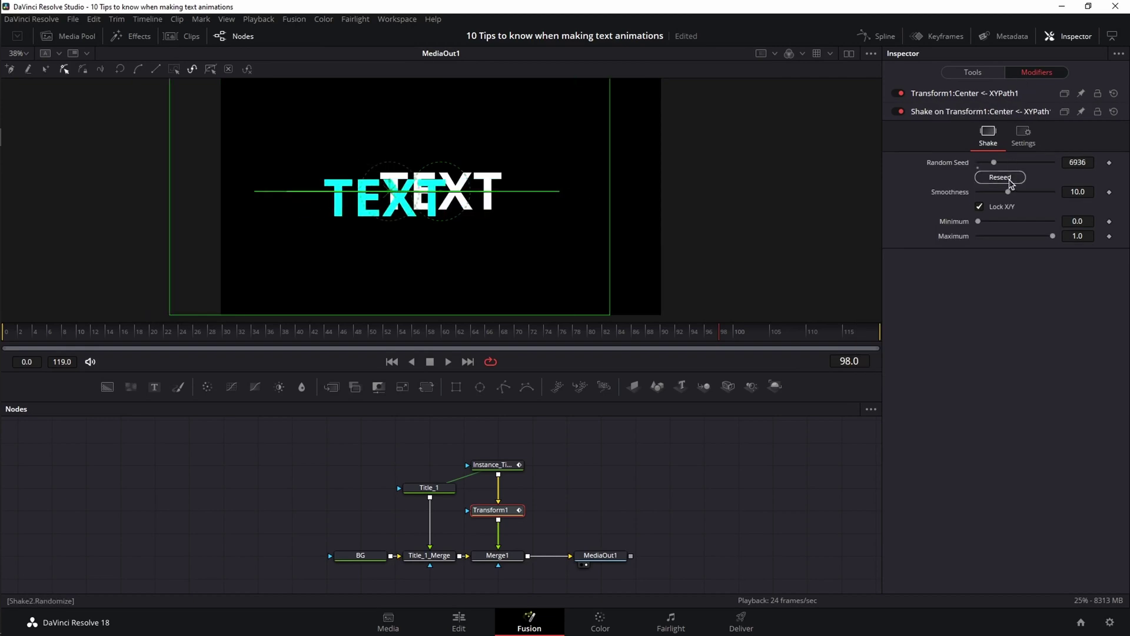
pyautogui.moveTo(1008, 192); pyautogui.dragTo(1032, 240)
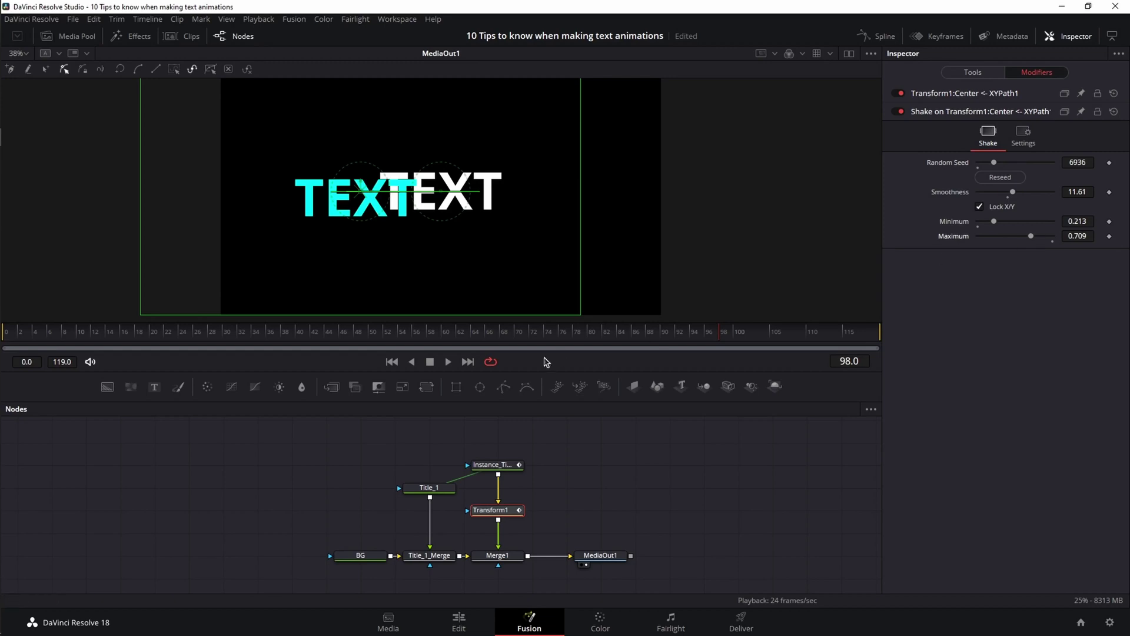
# Play the sliding cyan text from the first frame, then stop the preview
pyautogui.click(392, 362)
pyautogui.click(448, 362)
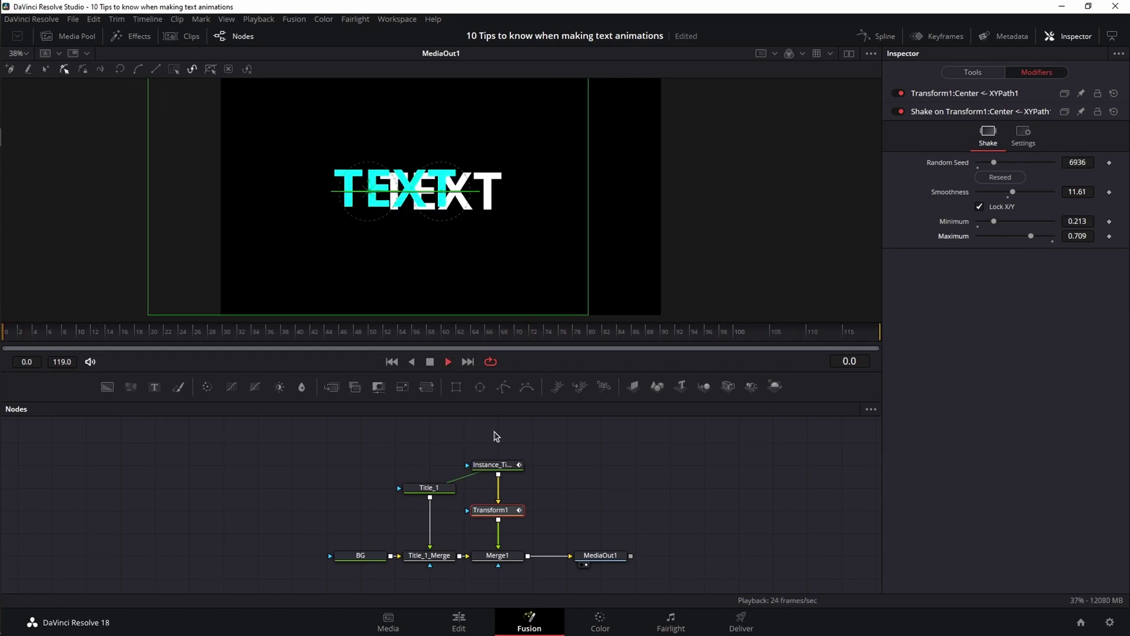
pyautogui.press('space')
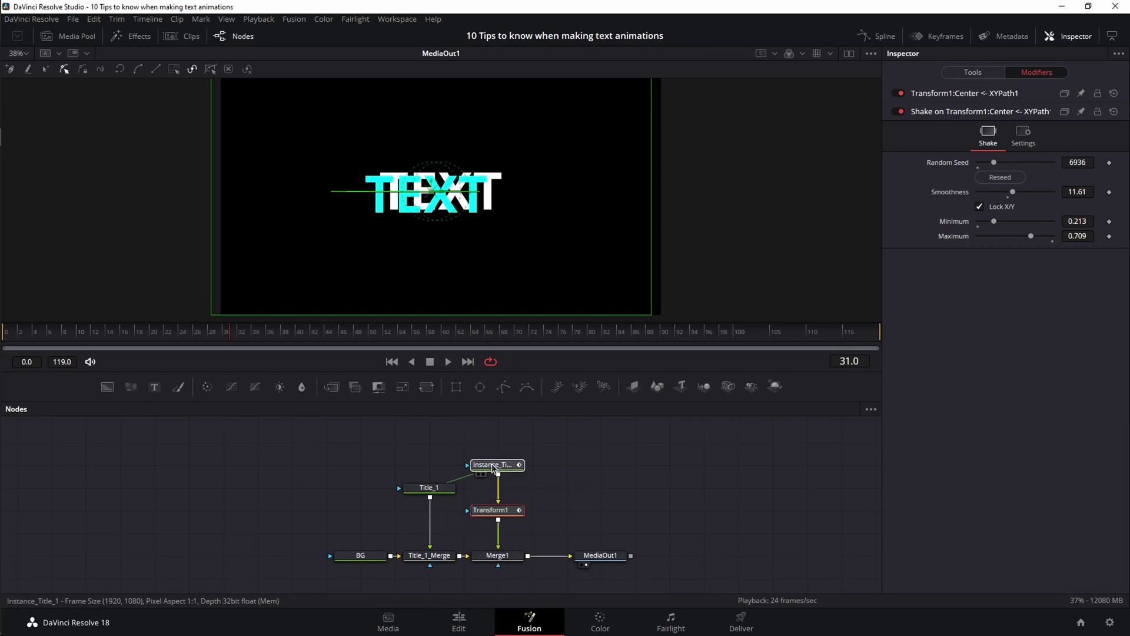
# Select Title_1 and open its Font list in the Text settings
pyautogui.click(440, 489)
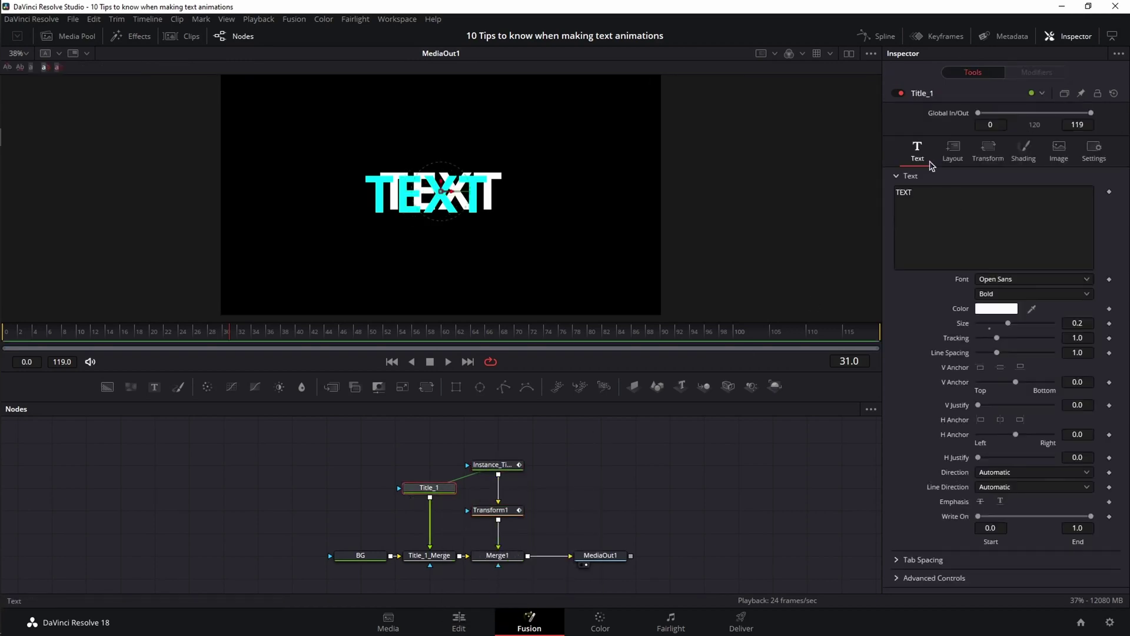
pyautogui.click(1018, 281)
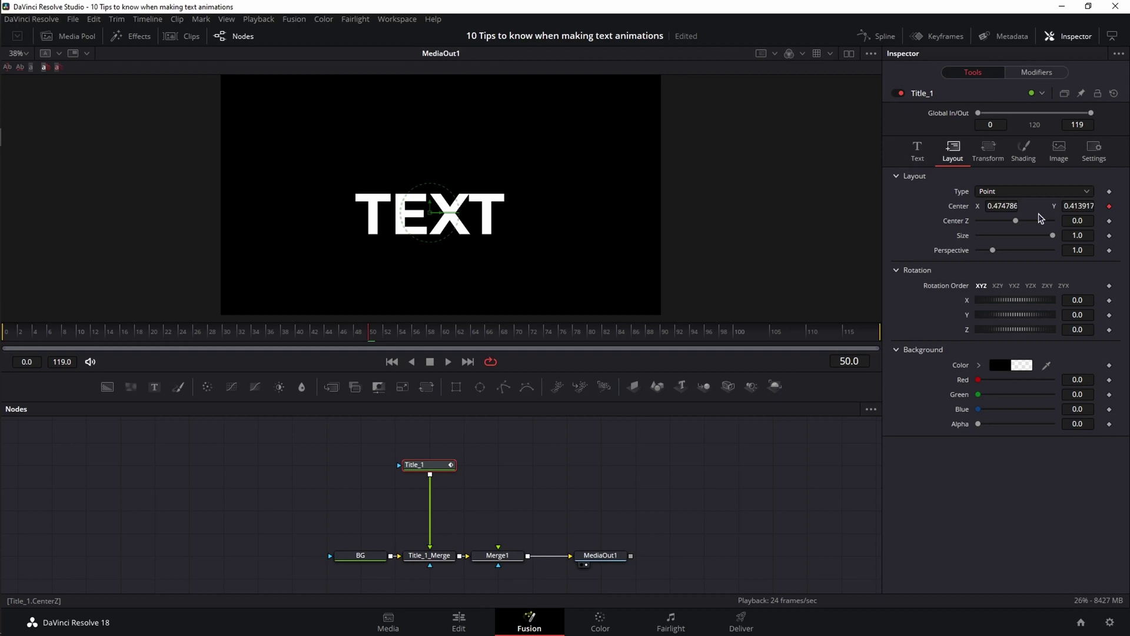
# Inspect the Shake on Title_1's center, remove it, then undo the removal
pyautogui.click(1037, 72)
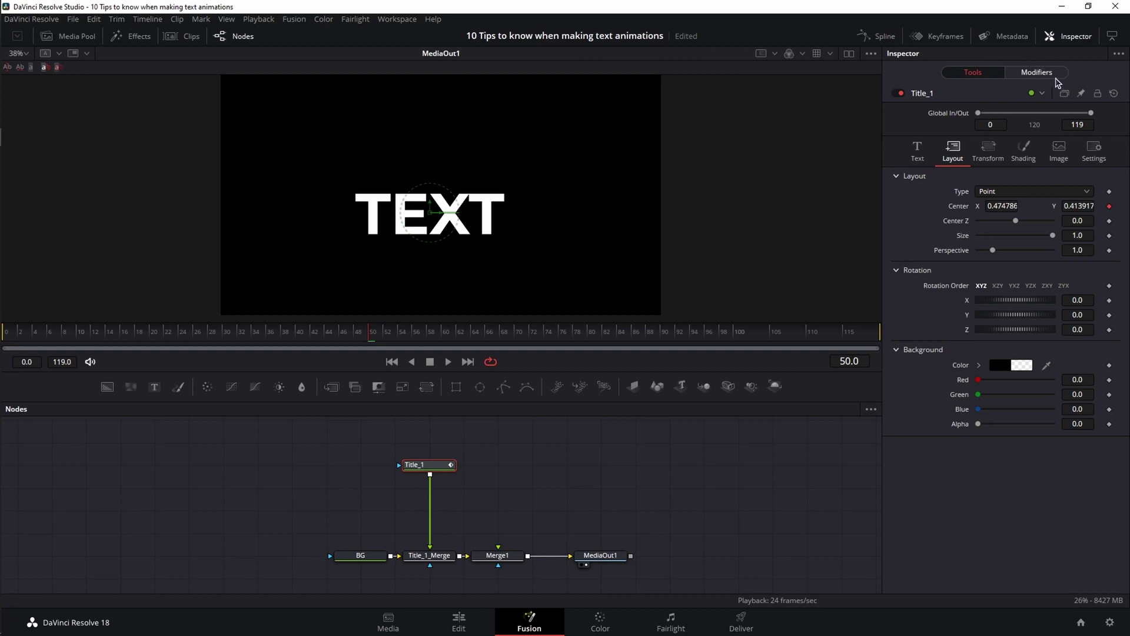
pyautogui.click(985, 77)
pyautogui.click(1110, 207)
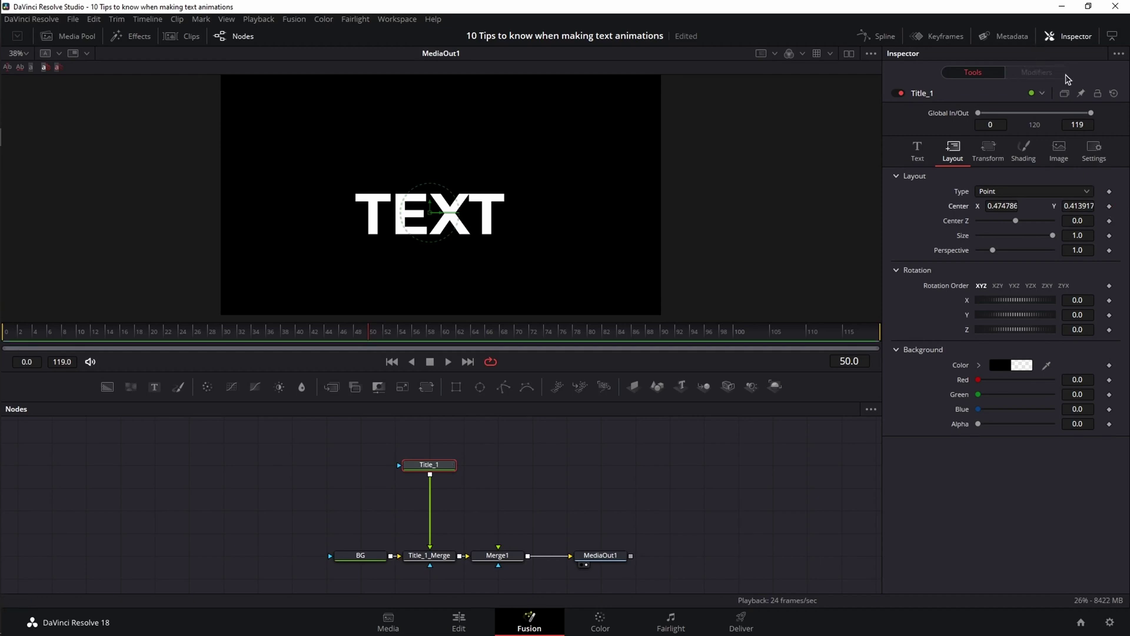
pyautogui.hotkey('ctrl', 'z')
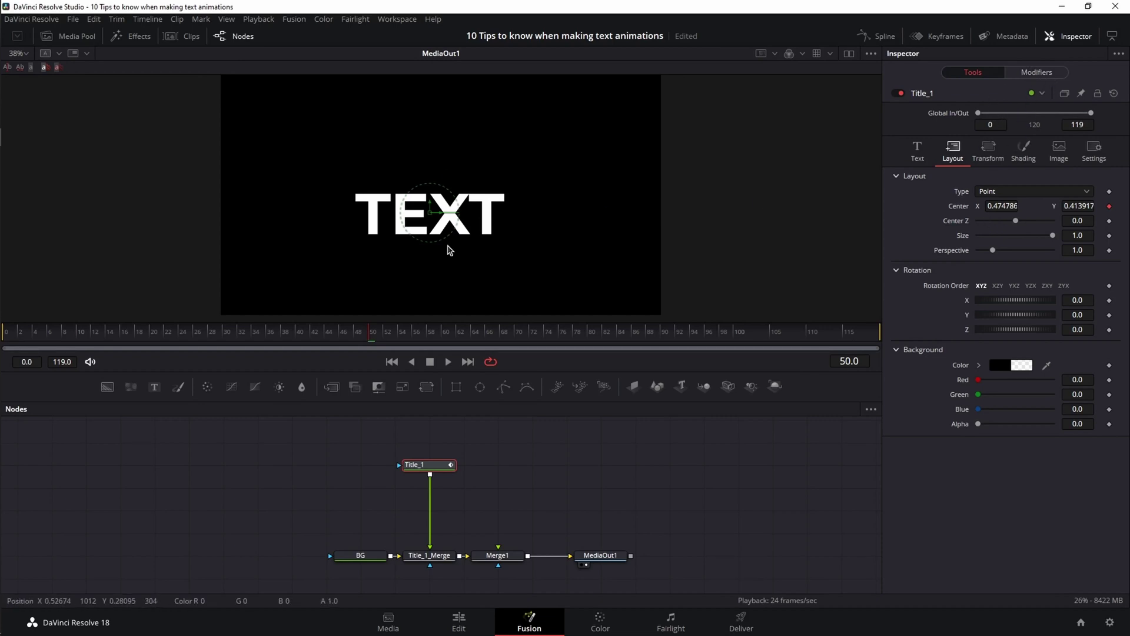
# Insert a Transform after Title_1, shift its Center X, and play from the start
pyautogui.moveTo(426, 386); pyautogui.dragTo(430, 521)
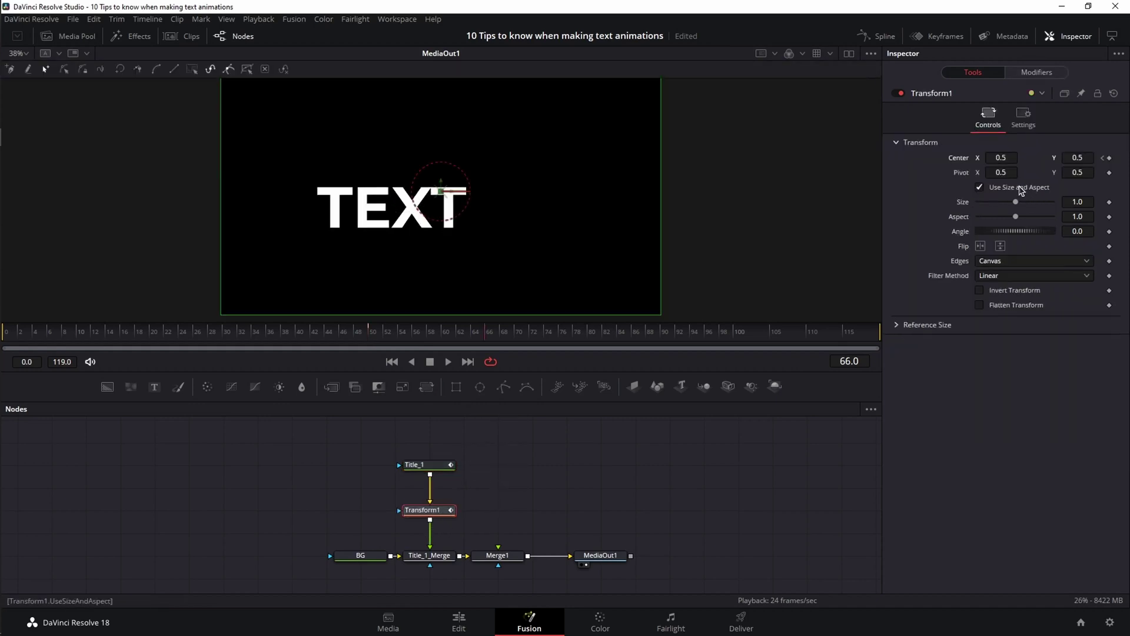
pyautogui.moveTo(1000, 158); pyautogui.dragTo(994, 158)
pyautogui.click(393, 361)
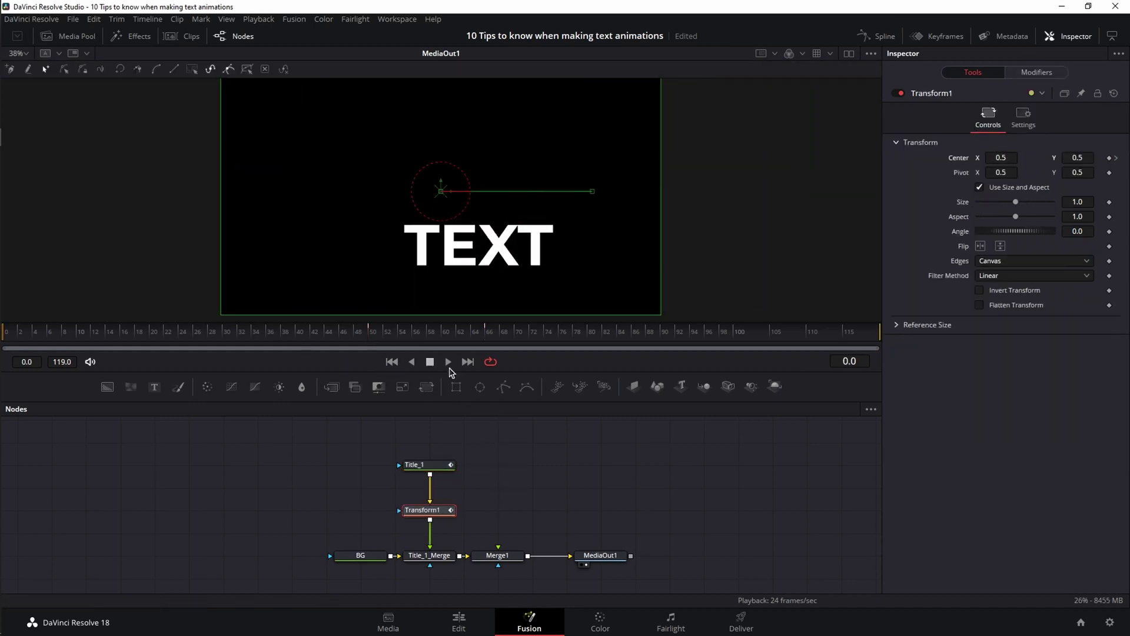
pyautogui.click(447, 362)
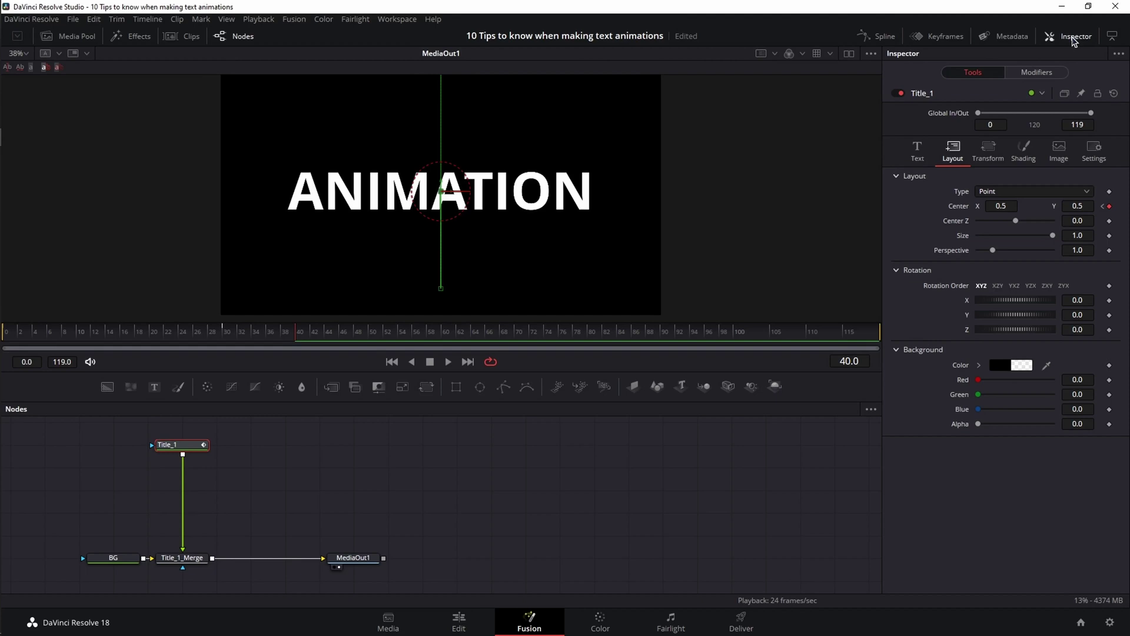
# Show Title_1's Layout Center(Path1) Displacement curve in the Spline panel, fitted with Ctrl+F
pyautogui.click(1074, 37)
pyautogui.click(885, 38)
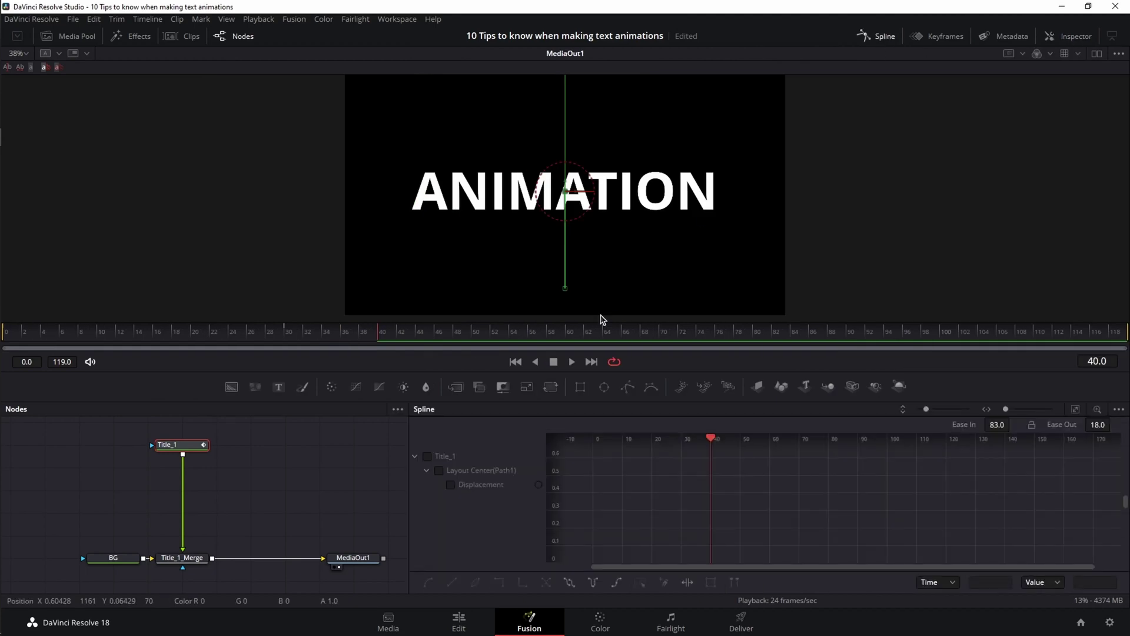
pyautogui.click(451, 486)
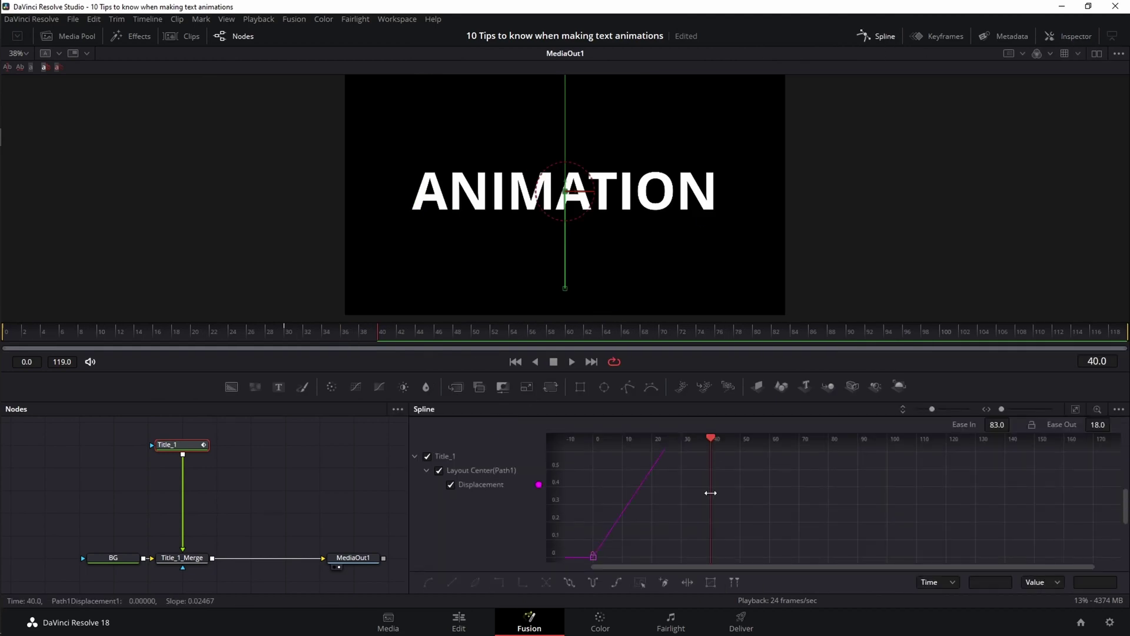
pyautogui.hotkey('ctrl', 'f')
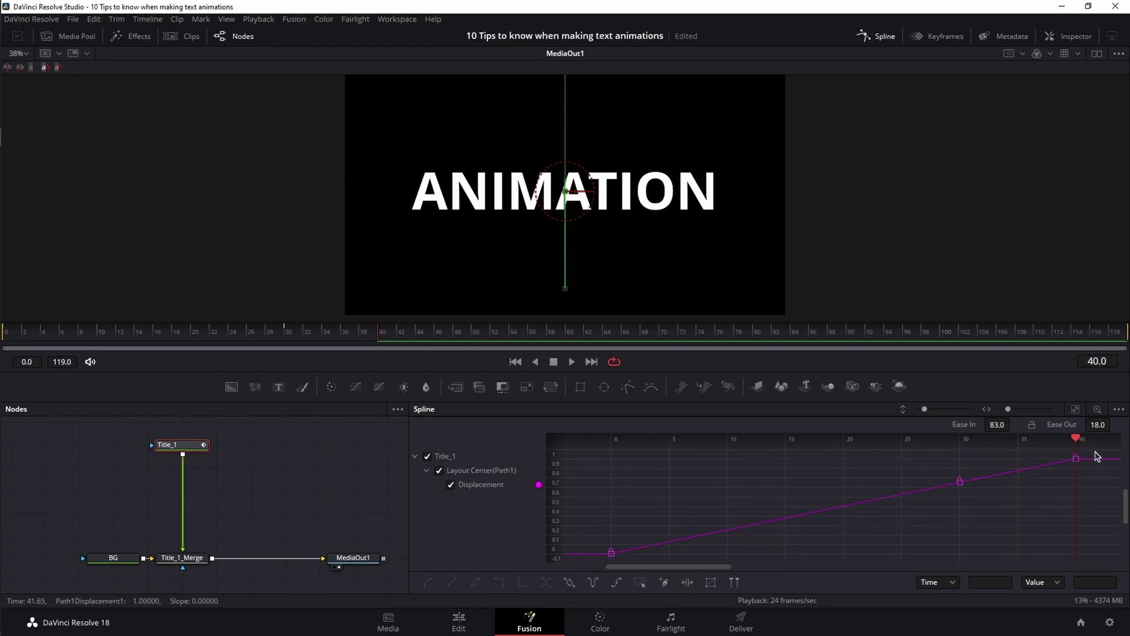
# Give every Displacement keyframe an ease in and out of 33, then play the motion
pyautogui.moveTo(1099, 454); pyautogui.dragTo(586, 557)
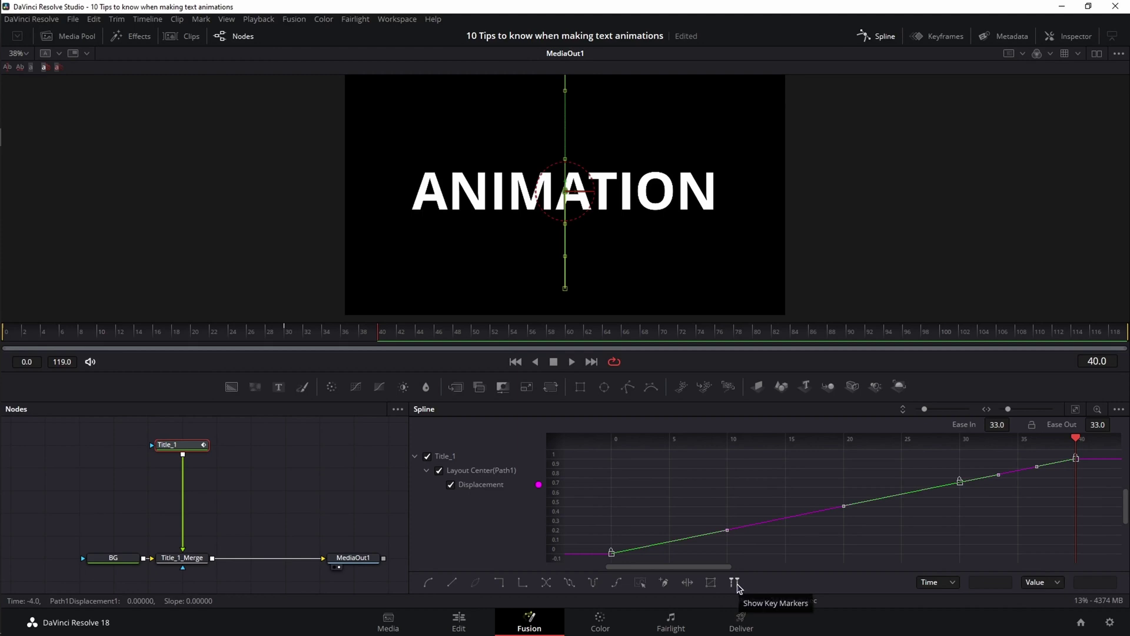
pyautogui.click(594, 590)
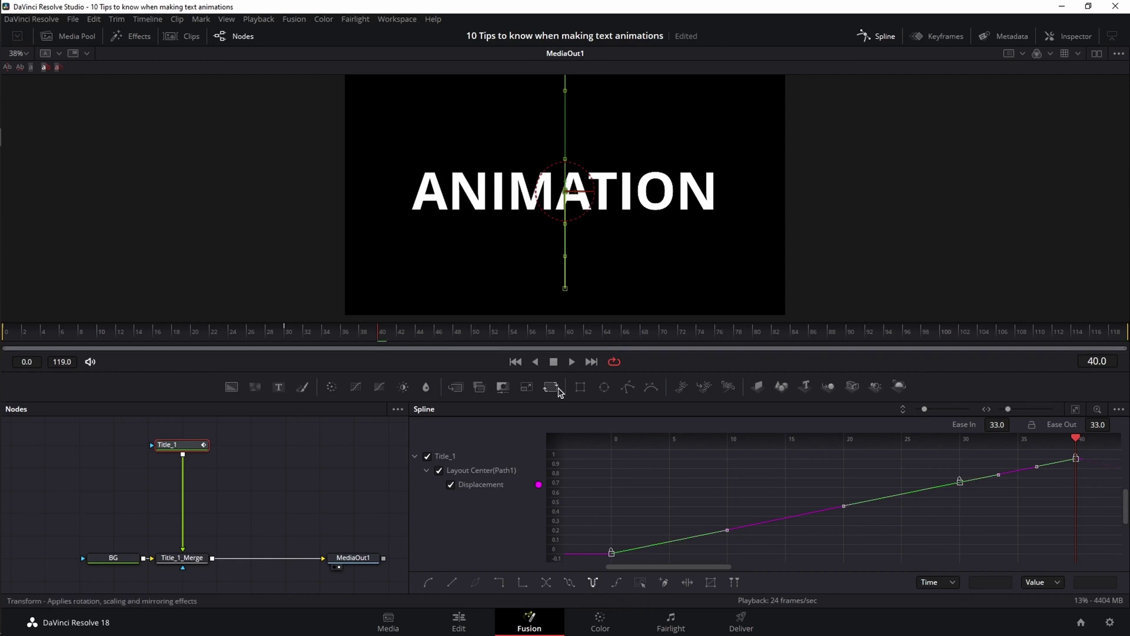
pyautogui.click(570, 362)
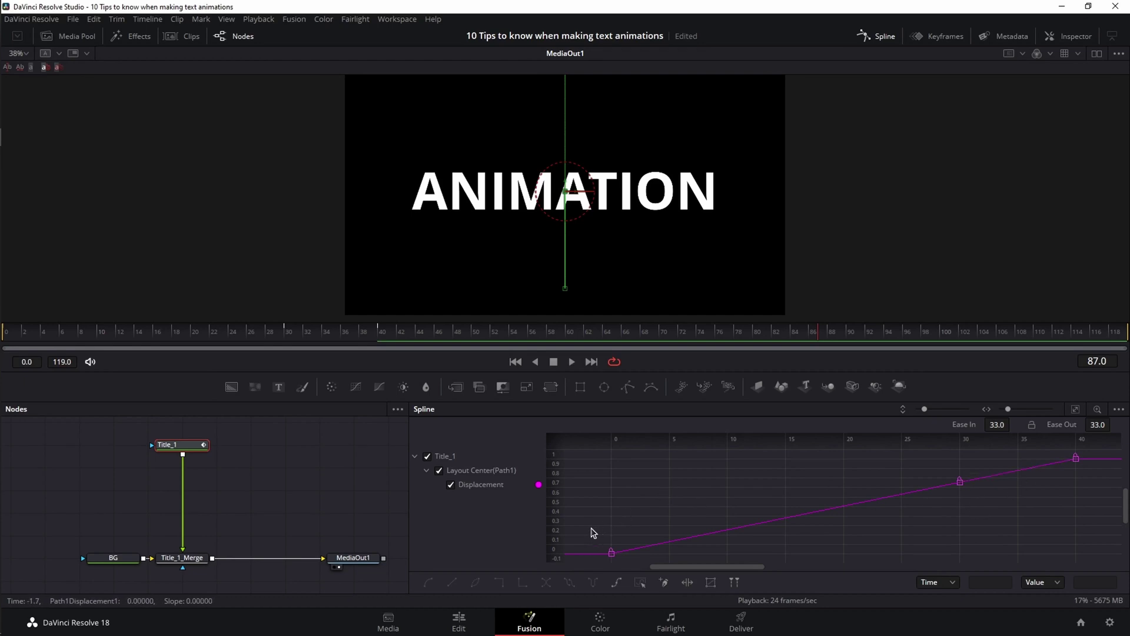
# Flatten the frame-0 handle, then flatten and lengthen the frame-30 keyframe's handles
pyautogui.moveTo(593, 532); pyautogui.dragTo(638, 560)
pyautogui.moveTo(728, 528); pyautogui.dragTo(611, 468)
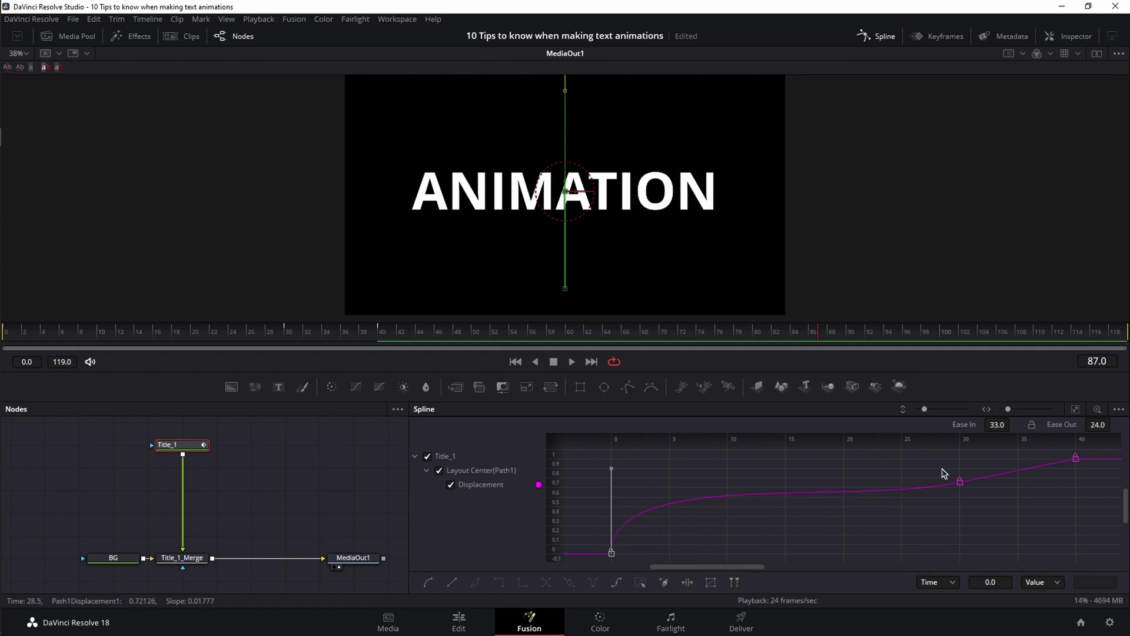
pyautogui.moveTo(957, 481); pyautogui.dragTo(976, 507)
pyautogui.hotkey('shift', 'f')
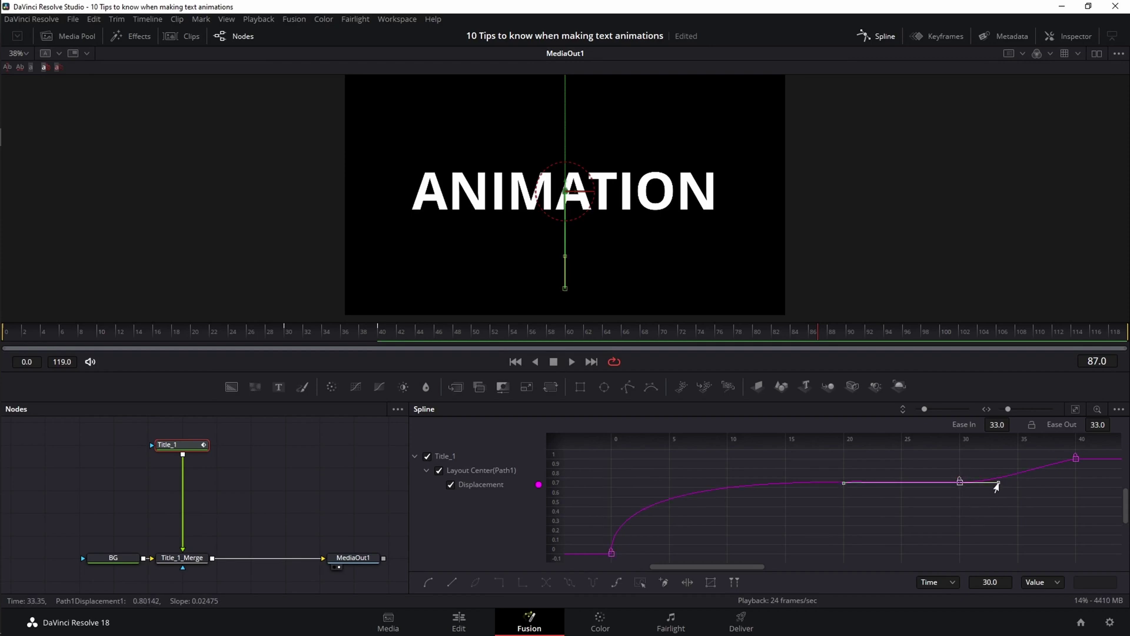
pyautogui.moveTo(996, 486); pyautogui.dragTo(1093, 488)
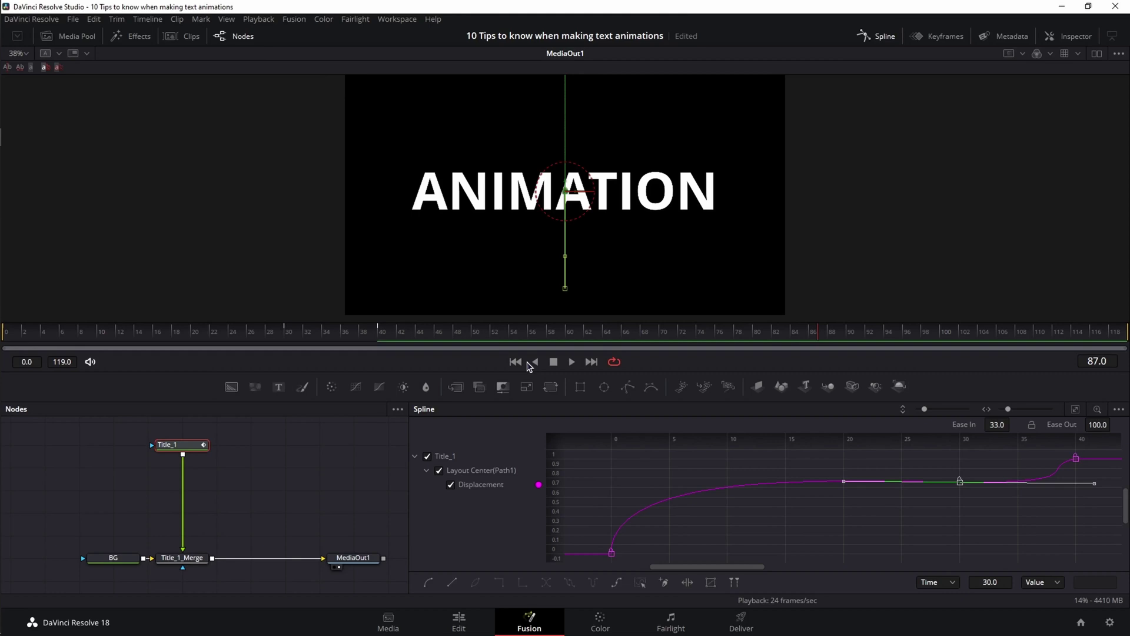
# Raise the frame-40 handle so the text overshoots to about 1.2, replaying from the start
pyautogui.click(516, 362)
pyautogui.click(570, 362)
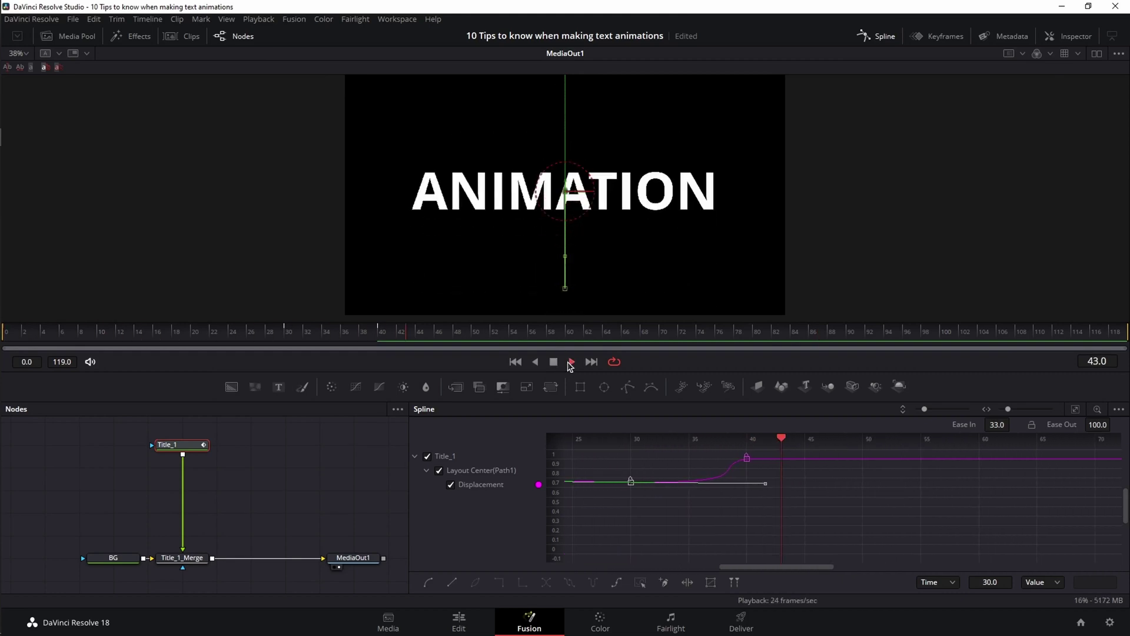
pyautogui.click(553, 362)
pyautogui.moveTo(848, 567); pyautogui.dragTo(777, 568)
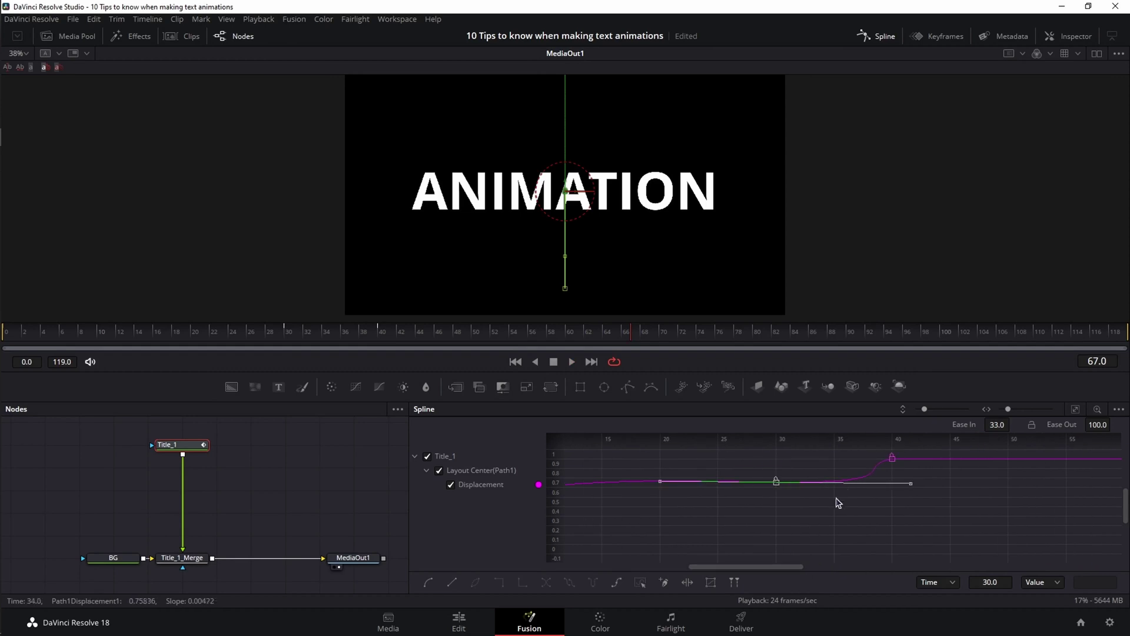
pyautogui.moveTo(877, 451); pyautogui.dragTo(825, 464)
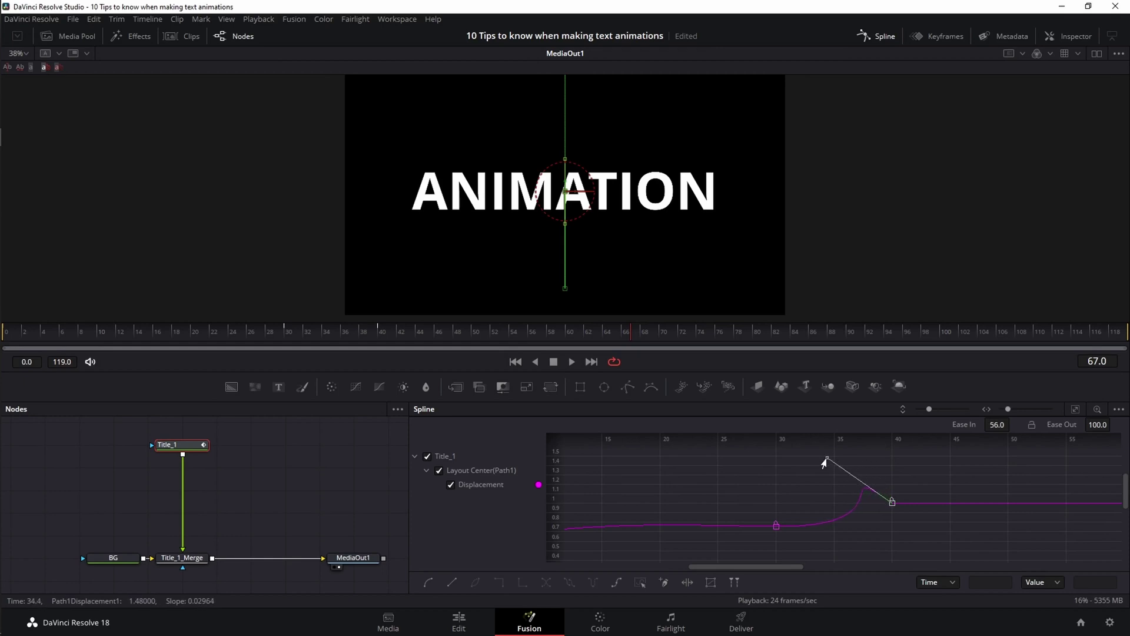
pyautogui.click(516, 361)
pyautogui.click(572, 362)
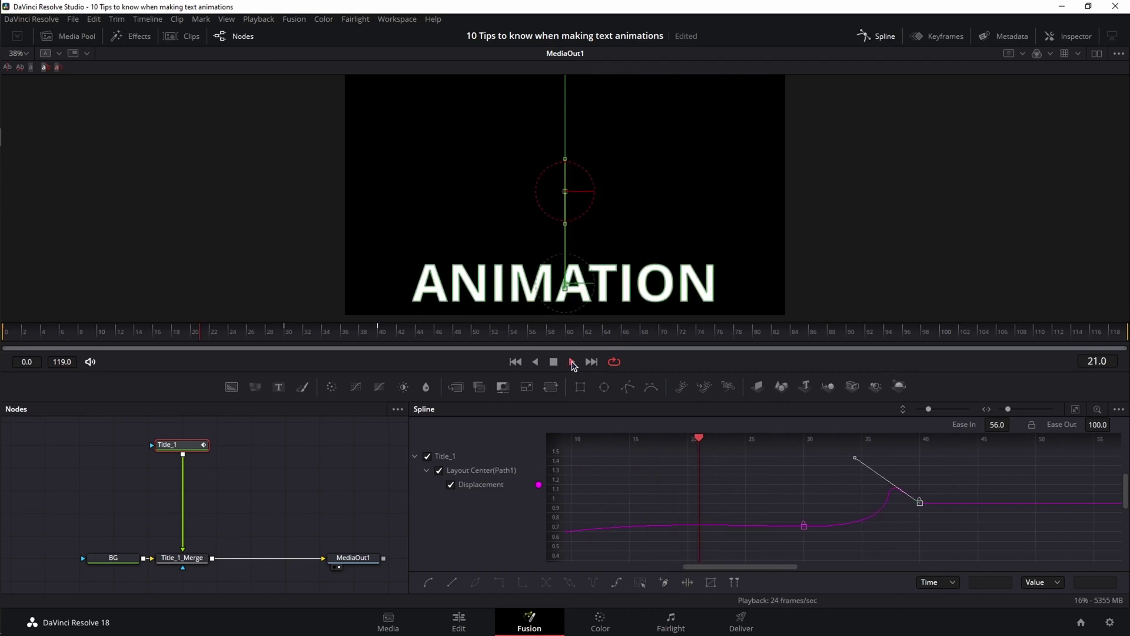
# Add a Displacement curve point and move it to frame 10 at 0.41
pyautogui.moveTo(769, 566); pyautogui.dragTo(692, 557)
pyautogui.scroll(-2, 692, 530)
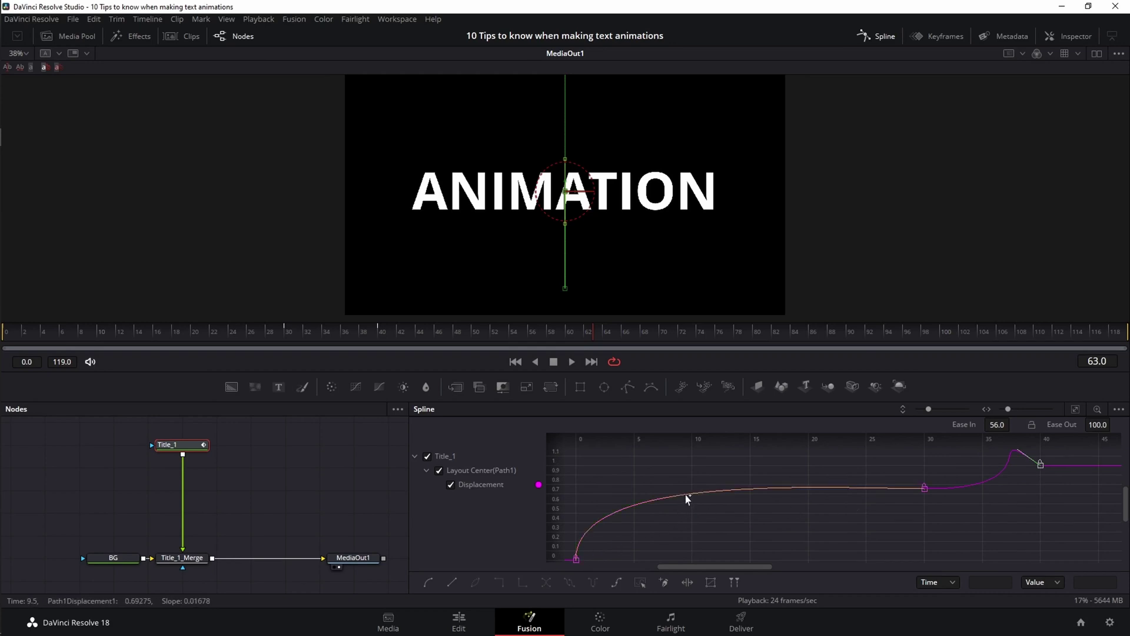
pyautogui.click(726, 490)
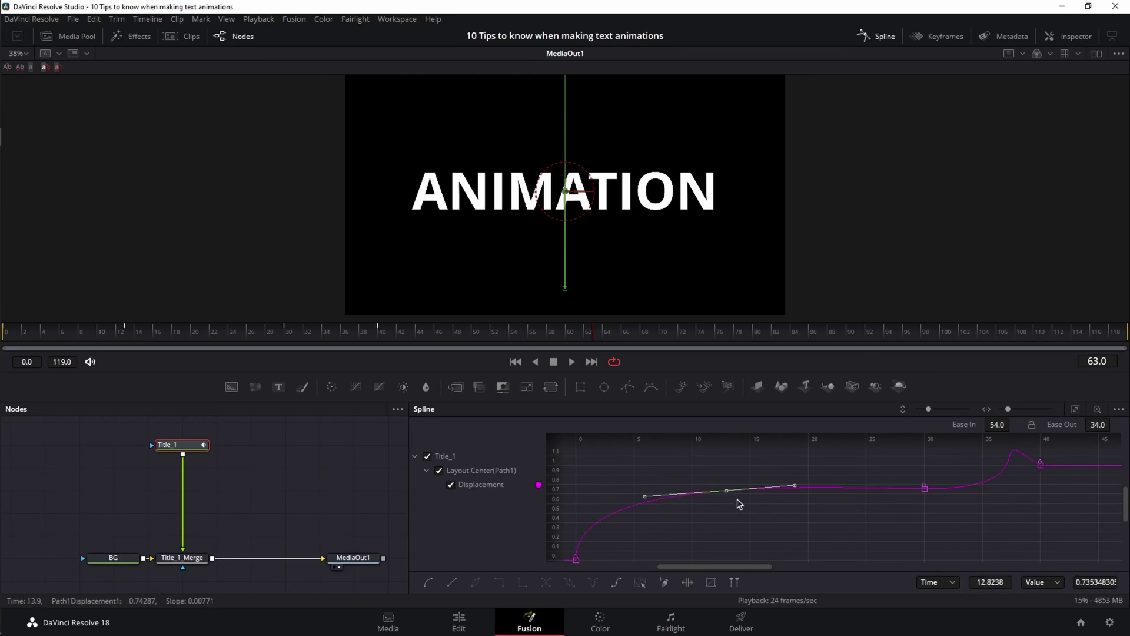
pyautogui.moveTo(726, 490); pyautogui.dragTo(692, 522)
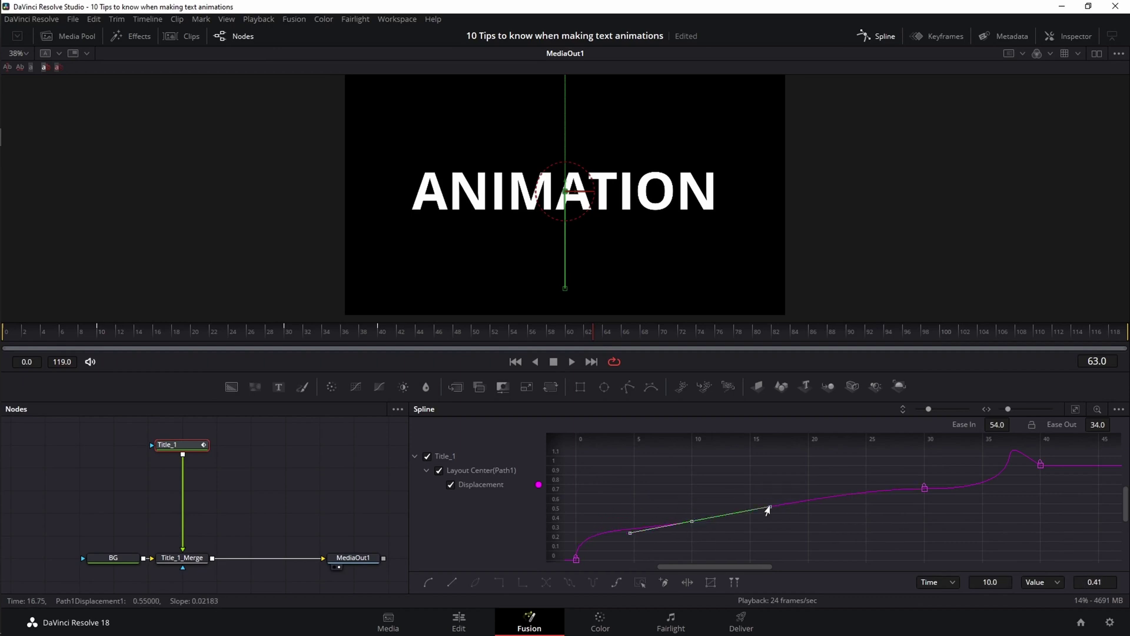
pyautogui.moveTo(767, 510); pyautogui.dragTo(677, 530)
# Add a point near frame 45, pull its handle down into a dip, and play
pyautogui.moveTo(755, 566); pyautogui.dragTo(830, 559)
pyautogui.scroll(2, 810, 514)
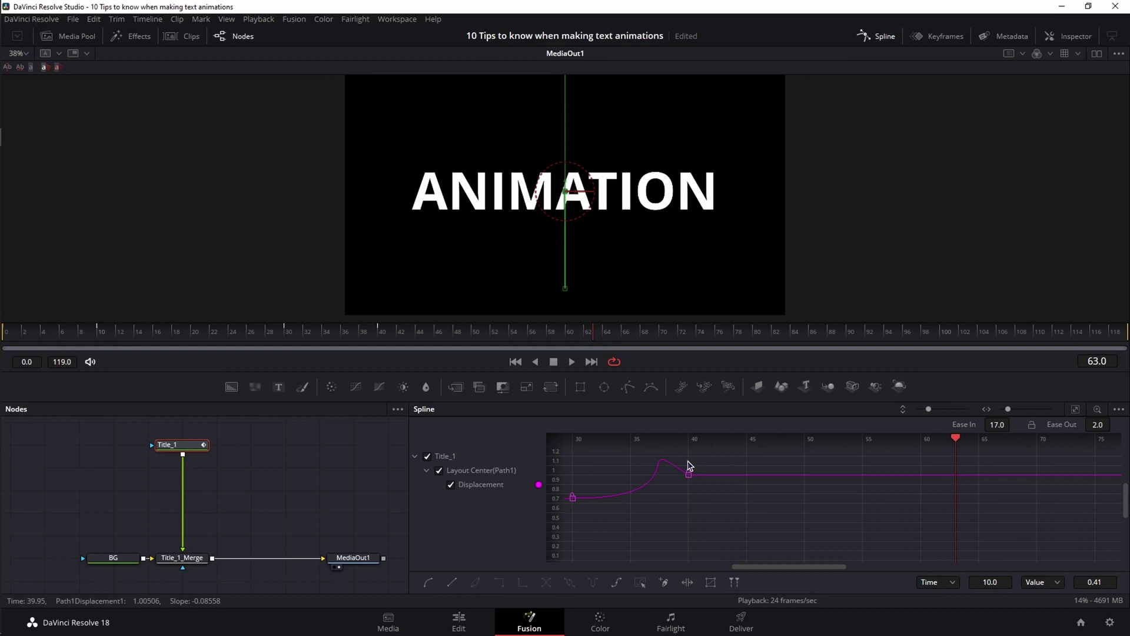
pyautogui.click(755, 474)
pyautogui.moveTo(736, 474); pyautogui.dragTo(735, 516)
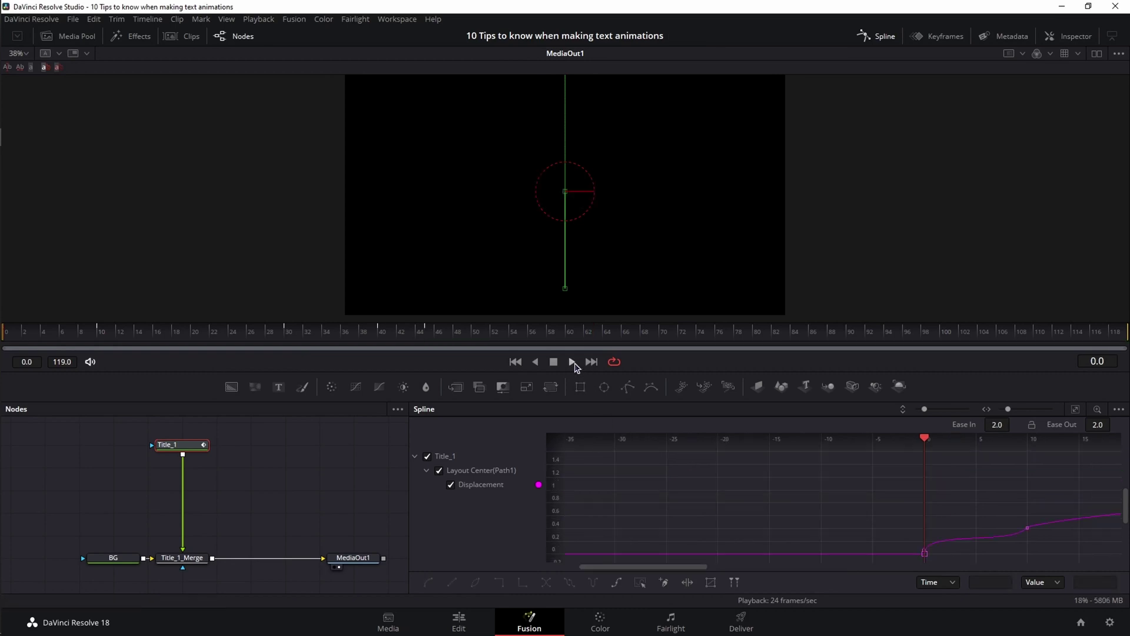
pyautogui.click(572, 362)
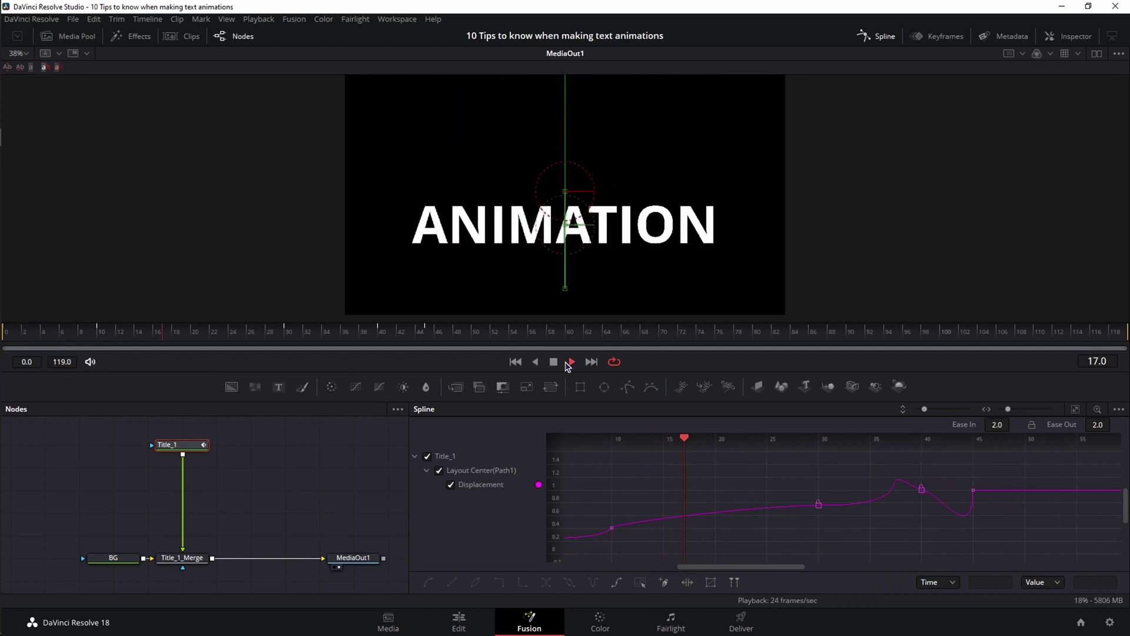
# Stop playback and box-select all five nodes in the Node editor
pyautogui.click(554, 362)
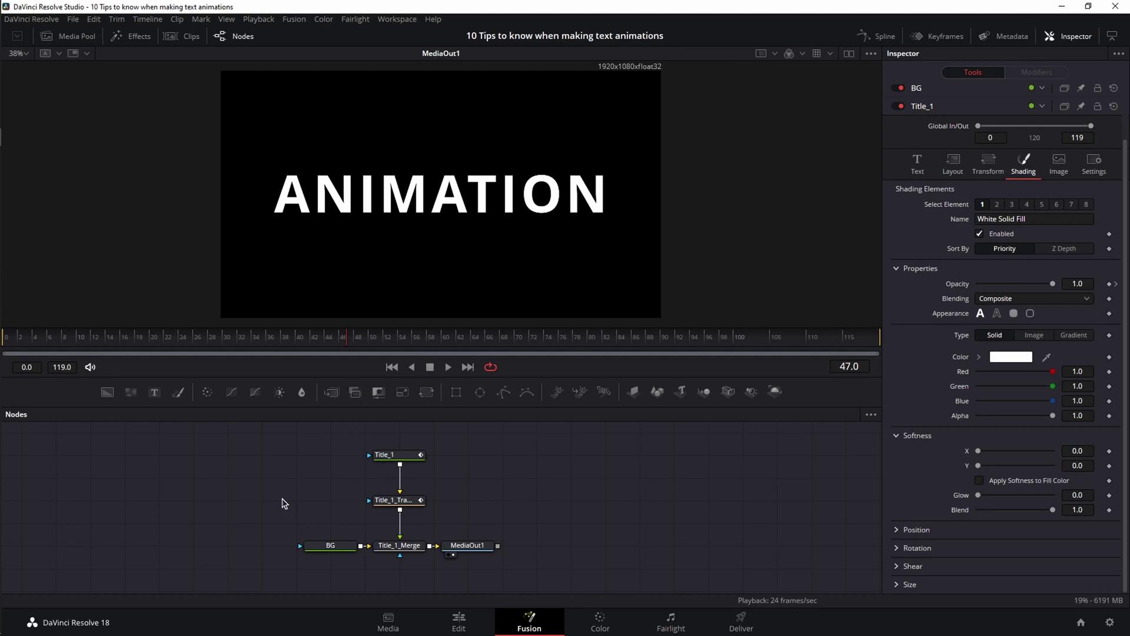
pyautogui.moveTo(268, 441); pyautogui.dragTo(540, 558)
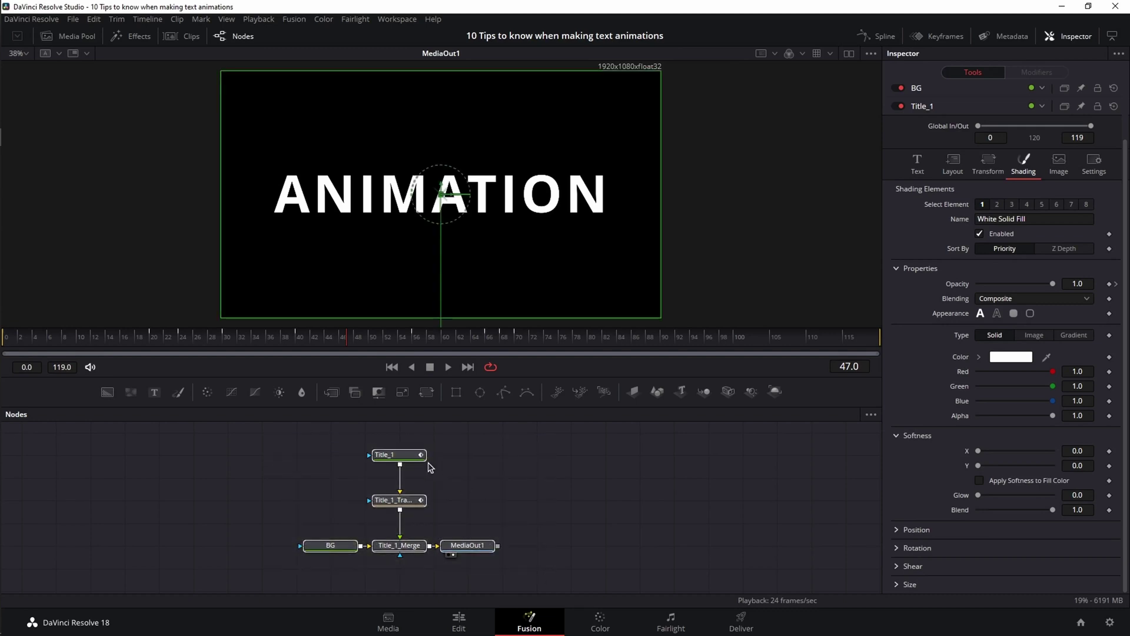
# Create a macro from the selected nodes and name it Tutorial_animation
pyautogui.rightClick(411, 459)
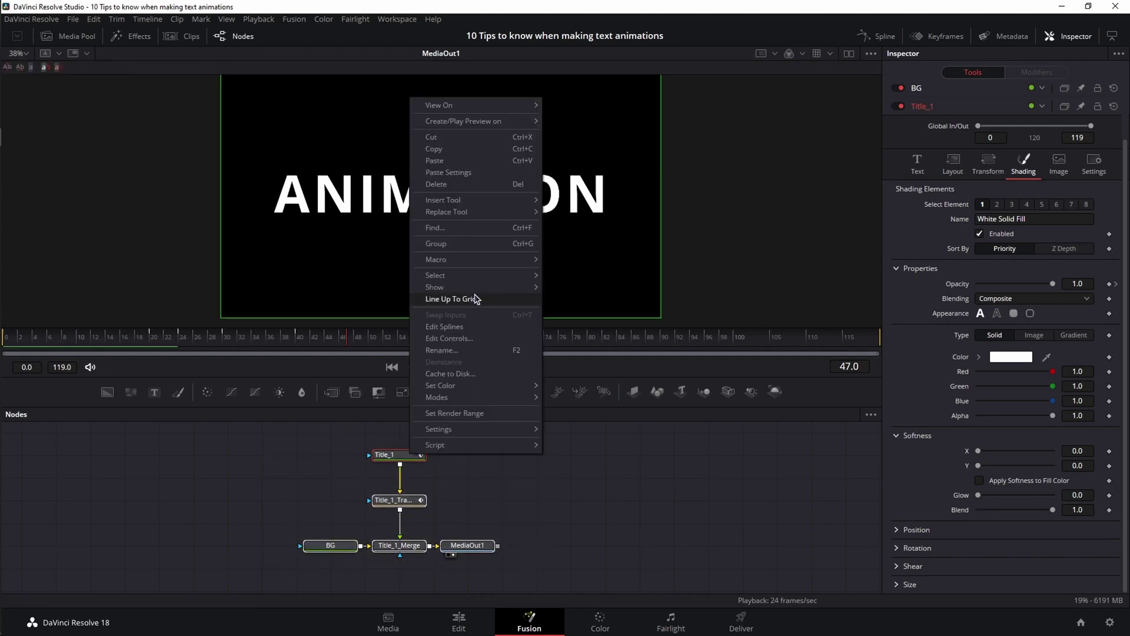
pyautogui.moveTo(483, 259)
pyautogui.click(583, 259)
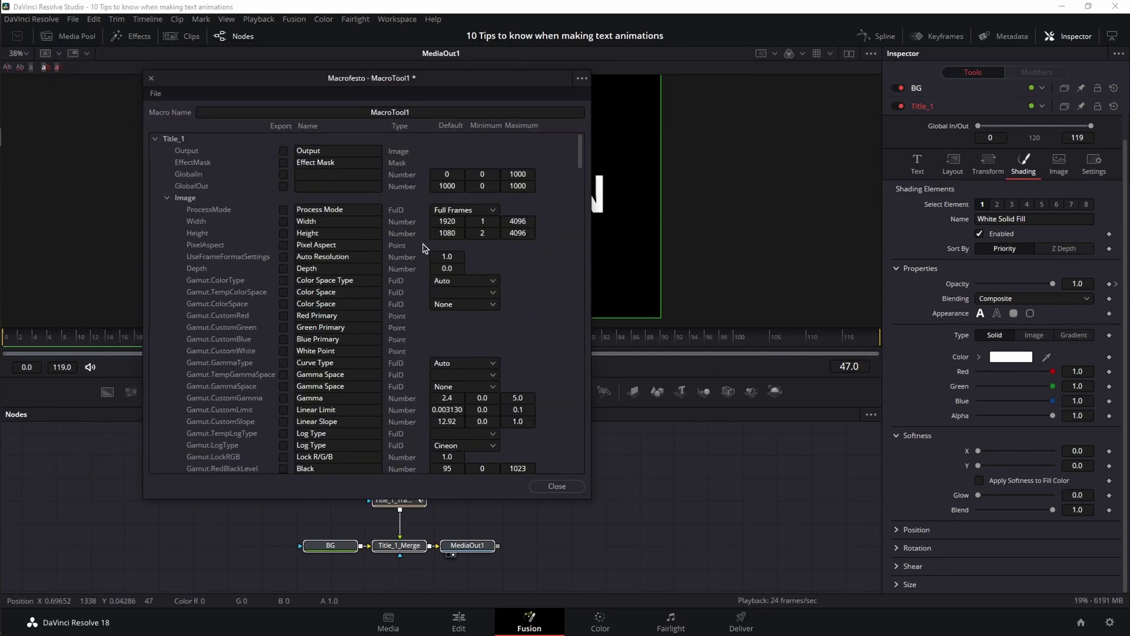
pyautogui.click(419, 113)
pyautogui.moveTo(419, 113); pyautogui.dragTo(360, 110)
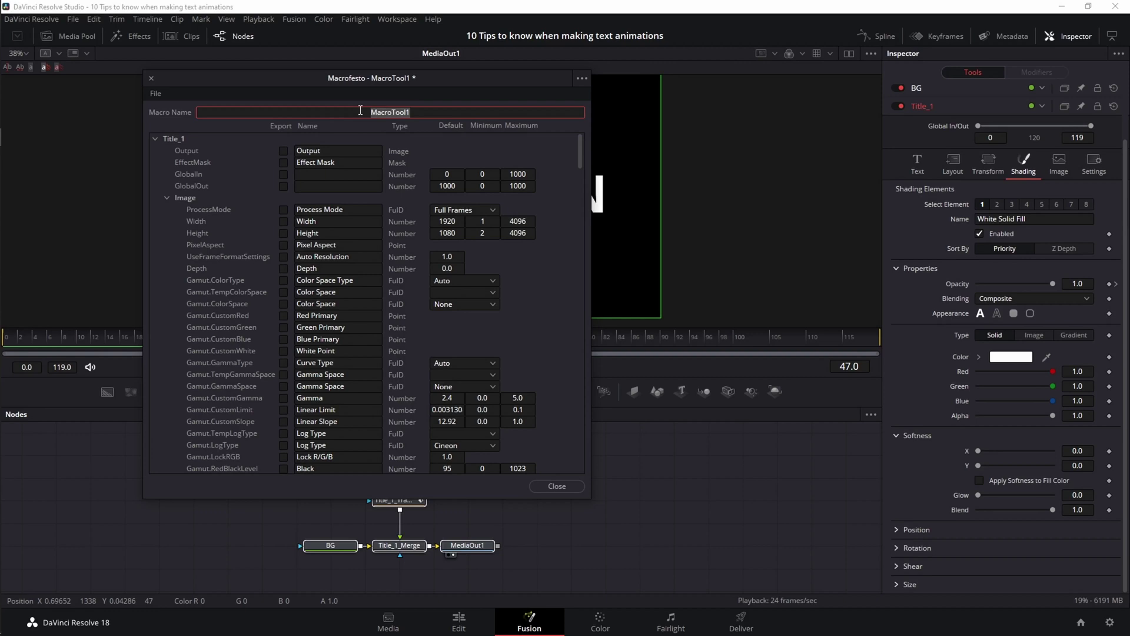
pyautogui.write('Tutorial_animation')
pyautogui.press('Return')
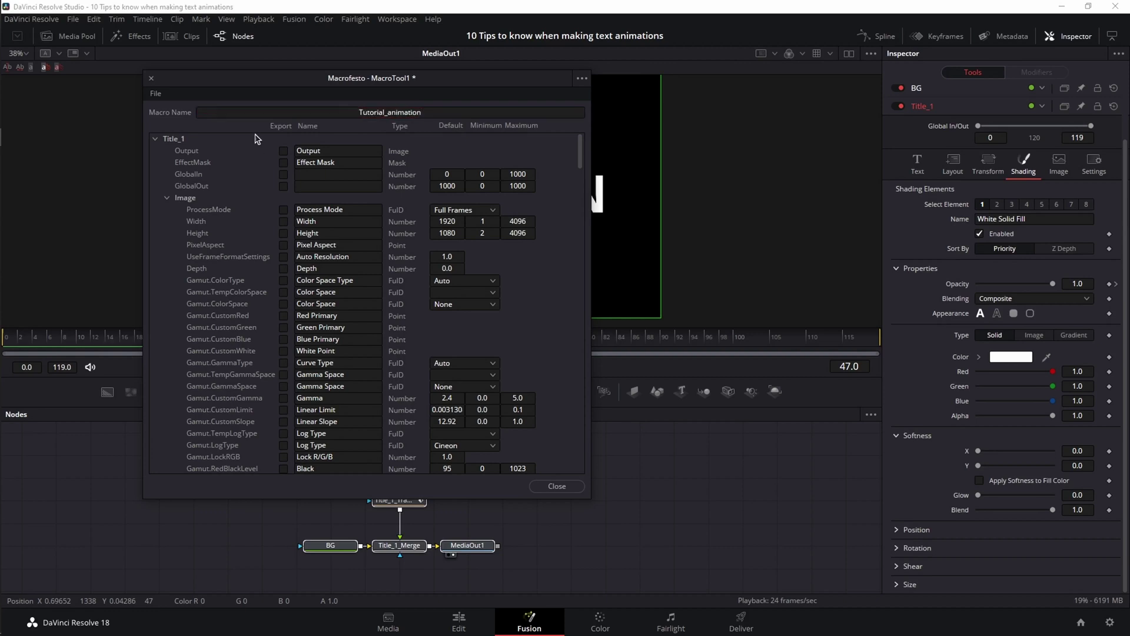
# Mark Path1Displacement's Value for export in the Macro editor
pyautogui.click(156, 139)
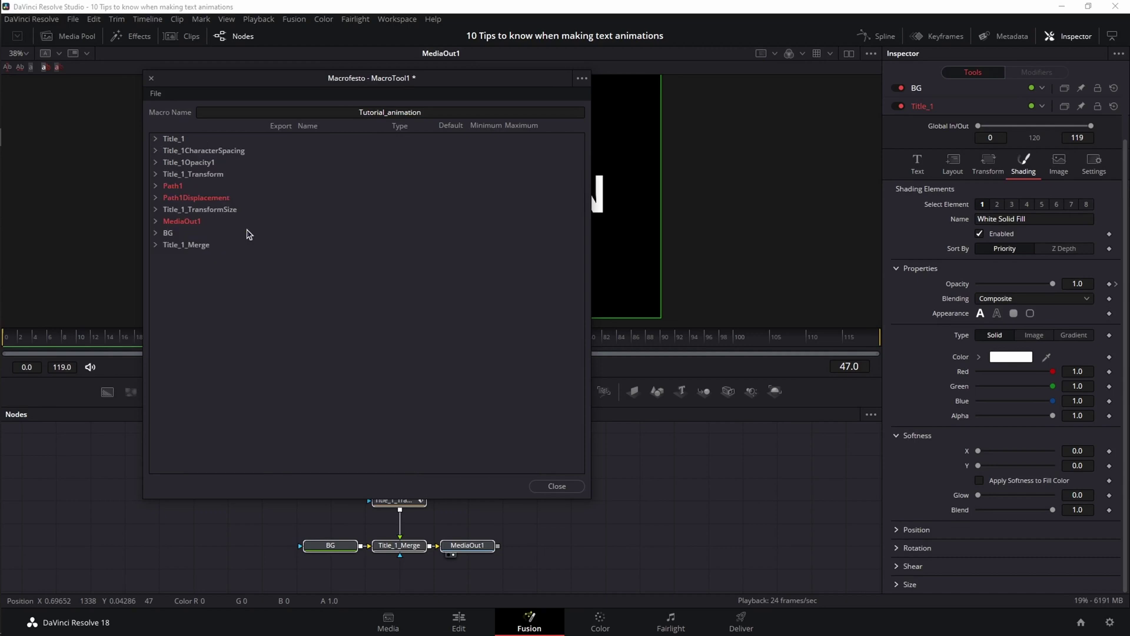
pyautogui.click(156, 186)
pyautogui.click(282, 210)
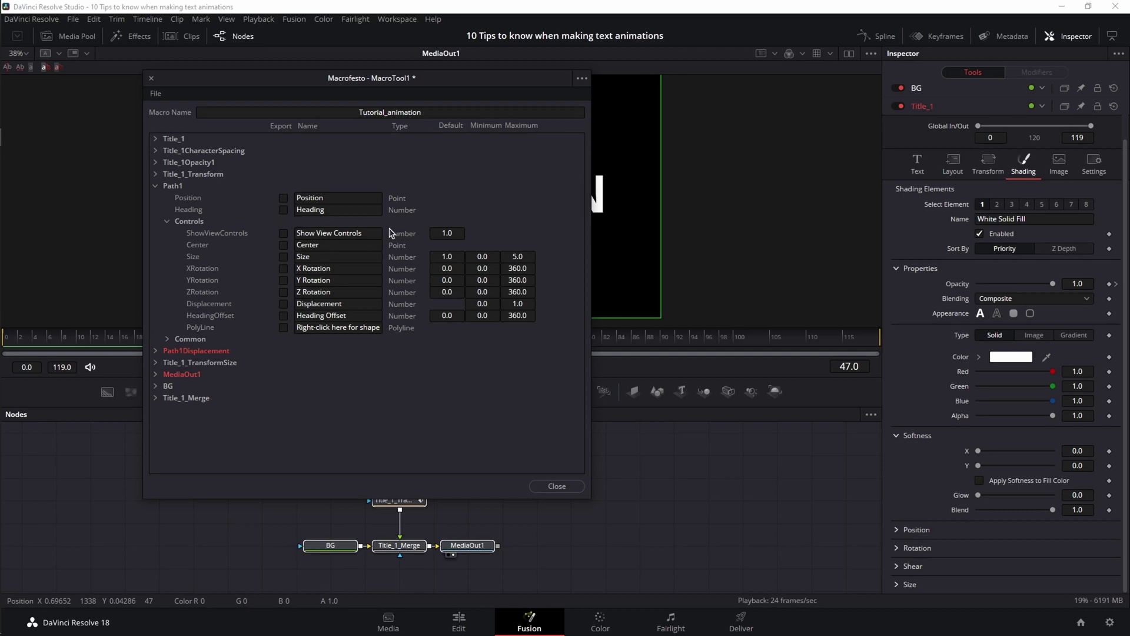
pyautogui.click(156, 186)
pyautogui.click(157, 198)
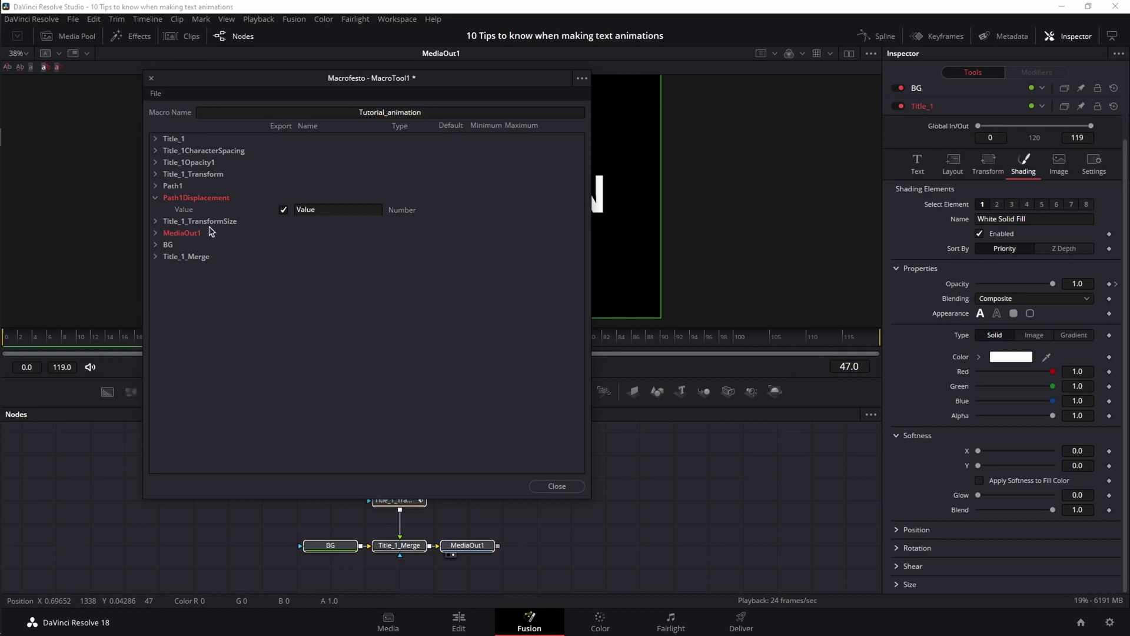
pyautogui.click(157, 198)
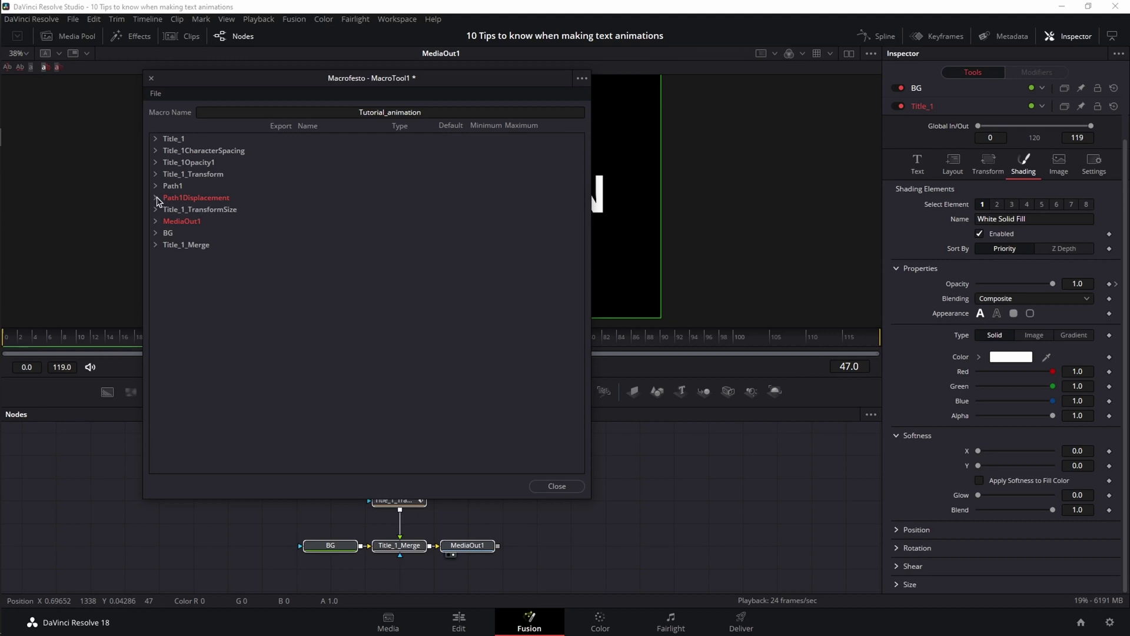
# Export Title_1's StyledText as a macro control
pyautogui.click(156, 140)
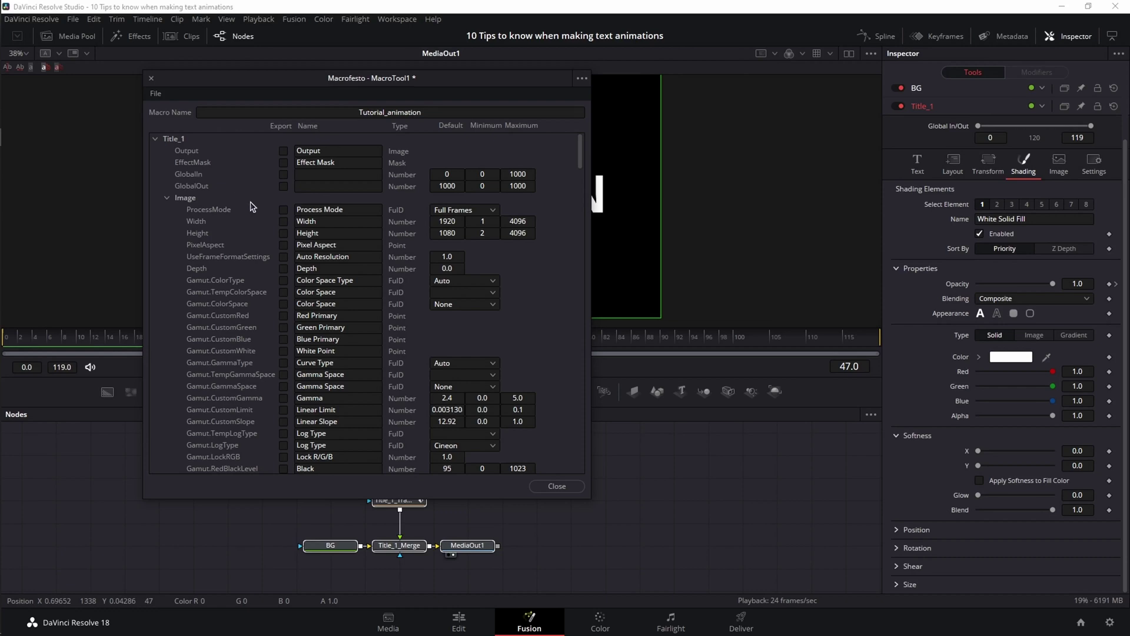
pyautogui.click(167, 200)
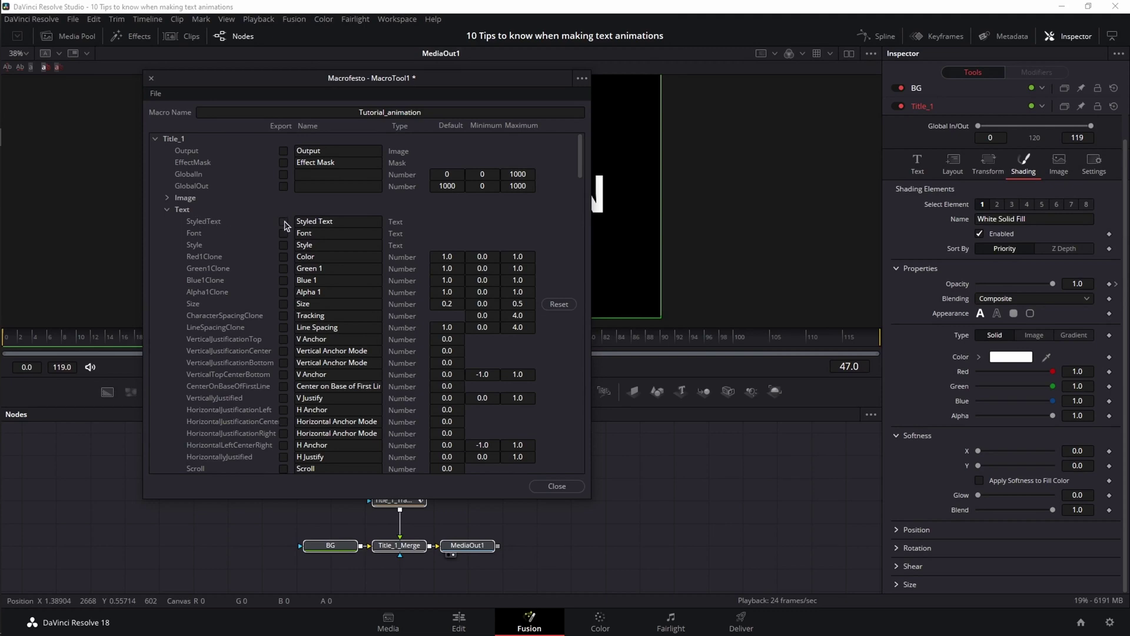
pyautogui.click(285, 223)
pyautogui.click(168, 211)
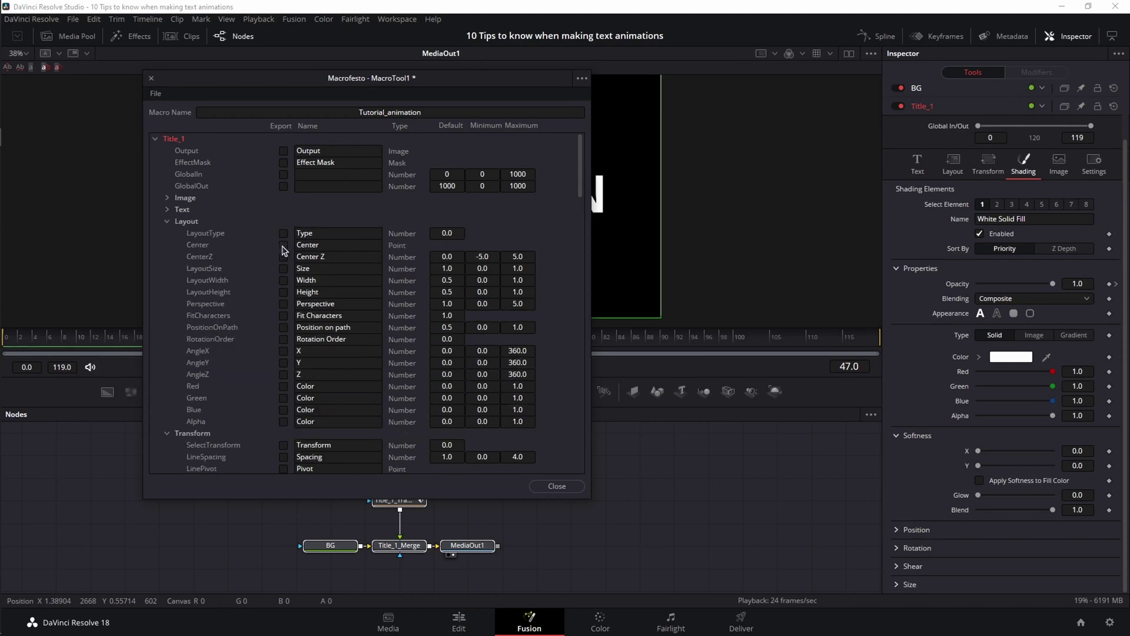
pyautogui.click(167, 222)
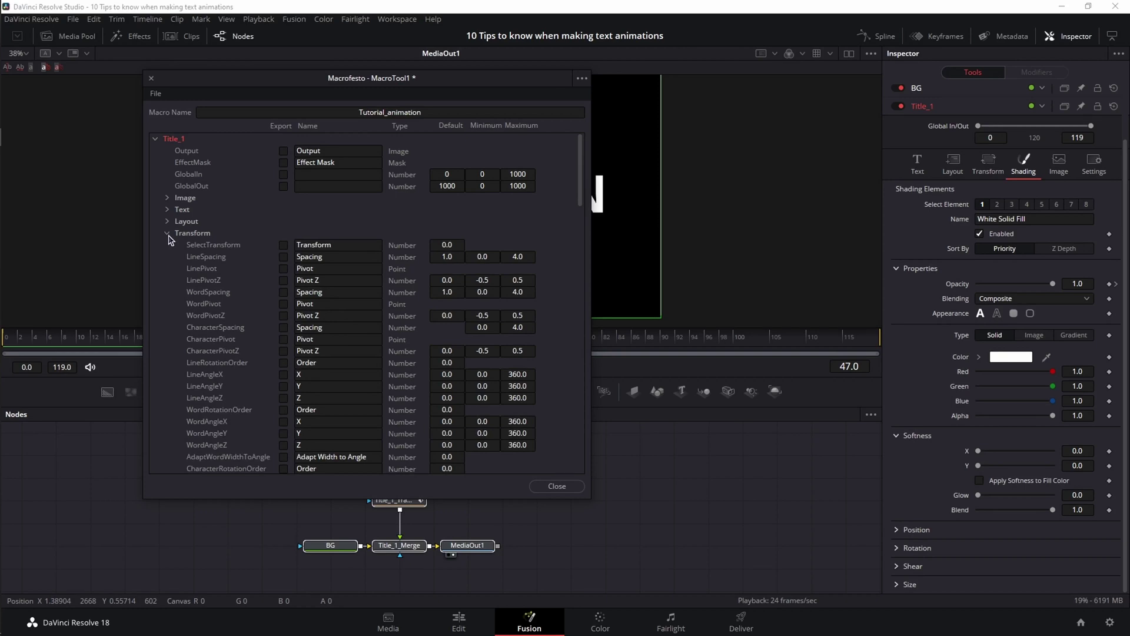
pyautogui.click(168, 234)
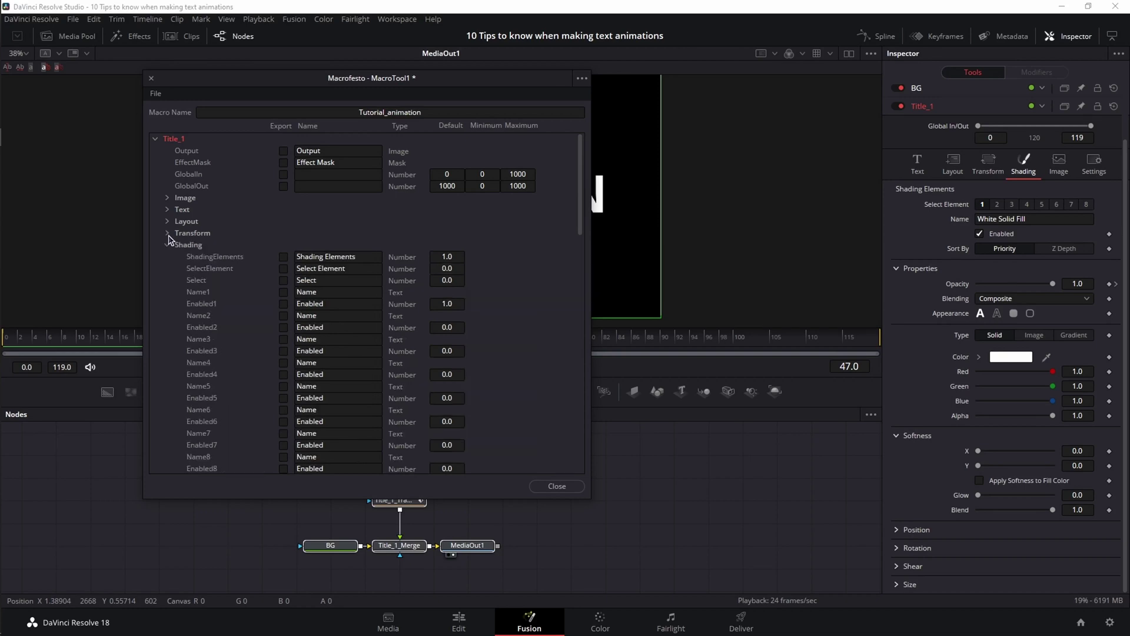
# Export Title_1's Shading colour values Red1, Green1 and Blue1
pyautogui.scroll(-4, 232, 329)
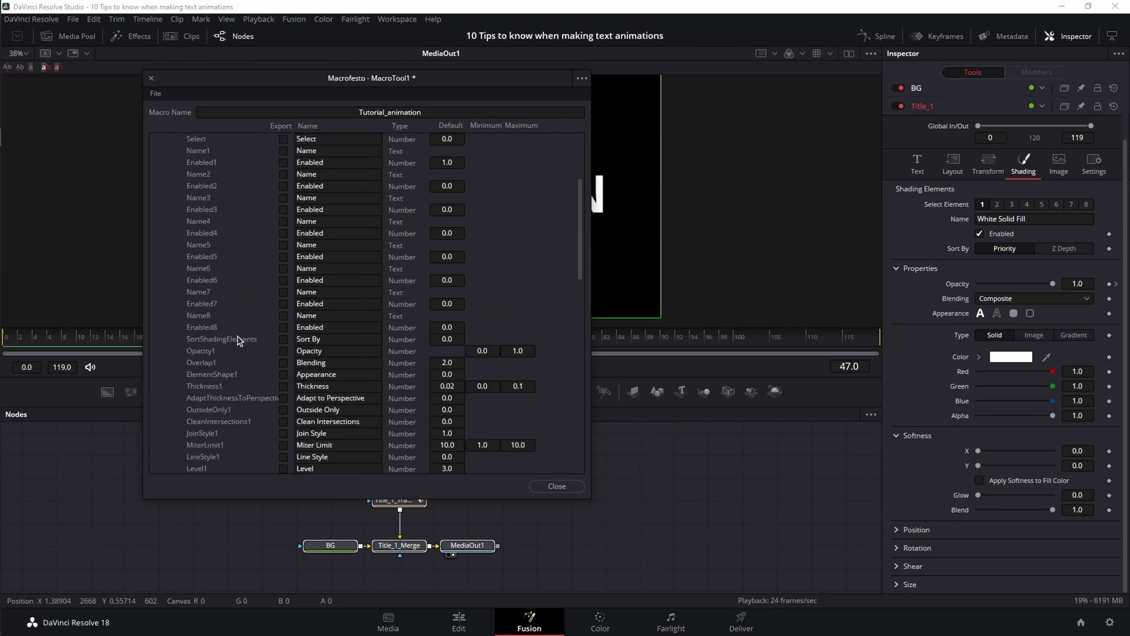
pyautogui.scroll(-4, 238, 340)
pyautogui.click(283, 409)
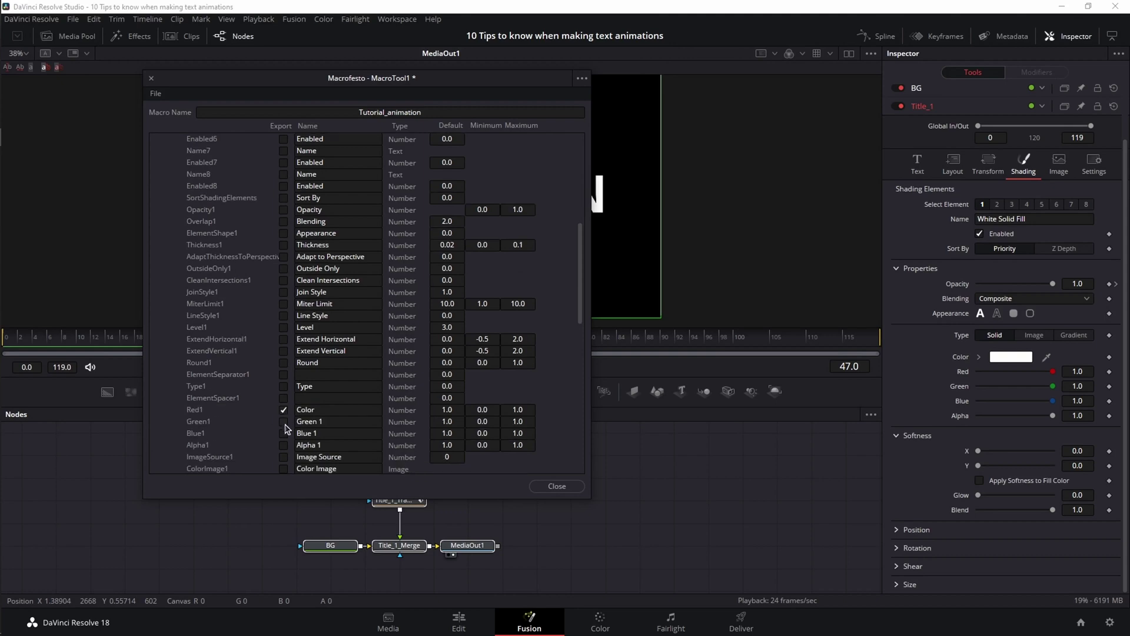
pyautogui.click(283, 422)
pyautogui.click(283, 433)
pyautogui.scroll(8, 266, 446)
pyautogui.click(168, 246)
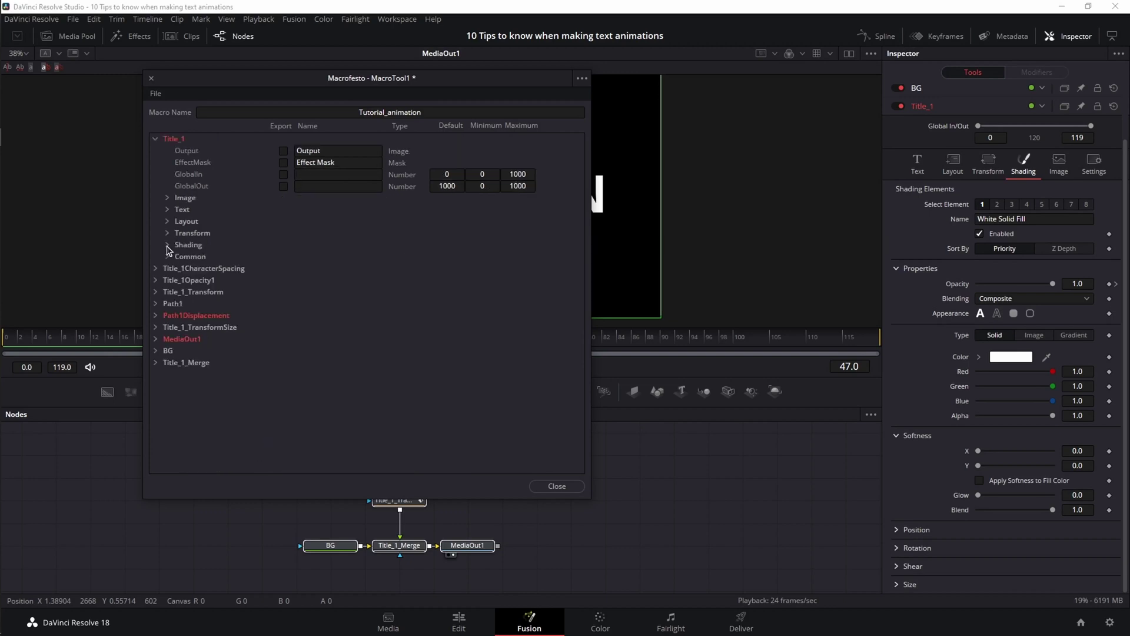
# Start saving the macro and browse to Fusion\Templates\Edit\Titles
pyautogui.click(160, 99)
pyautogui.click(154, 143)
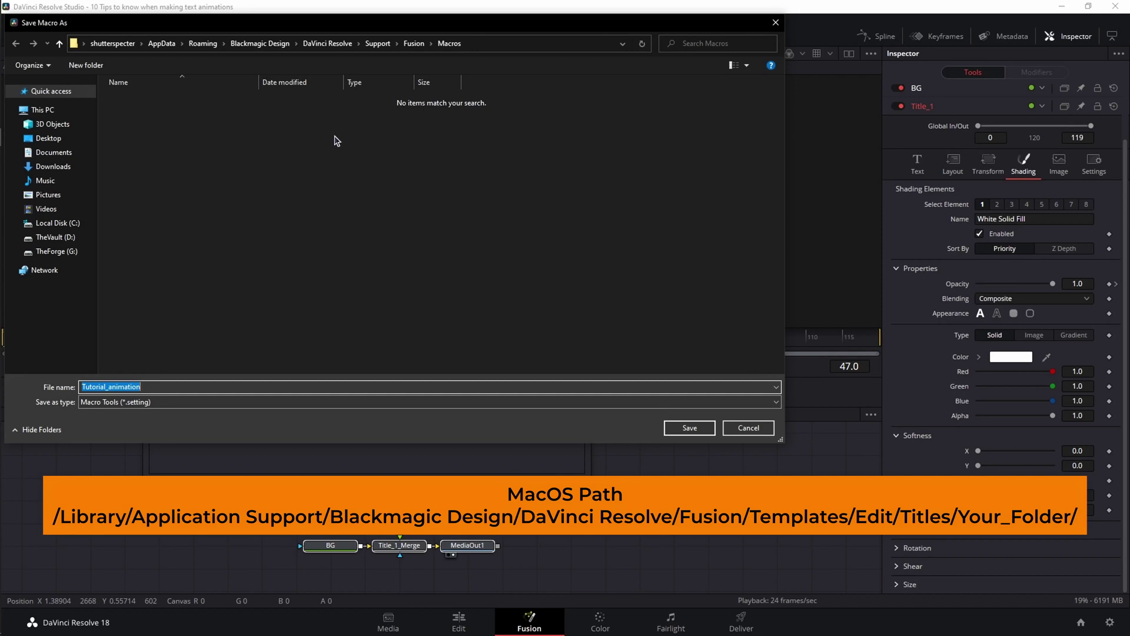
pyautogui.click(414, 43)
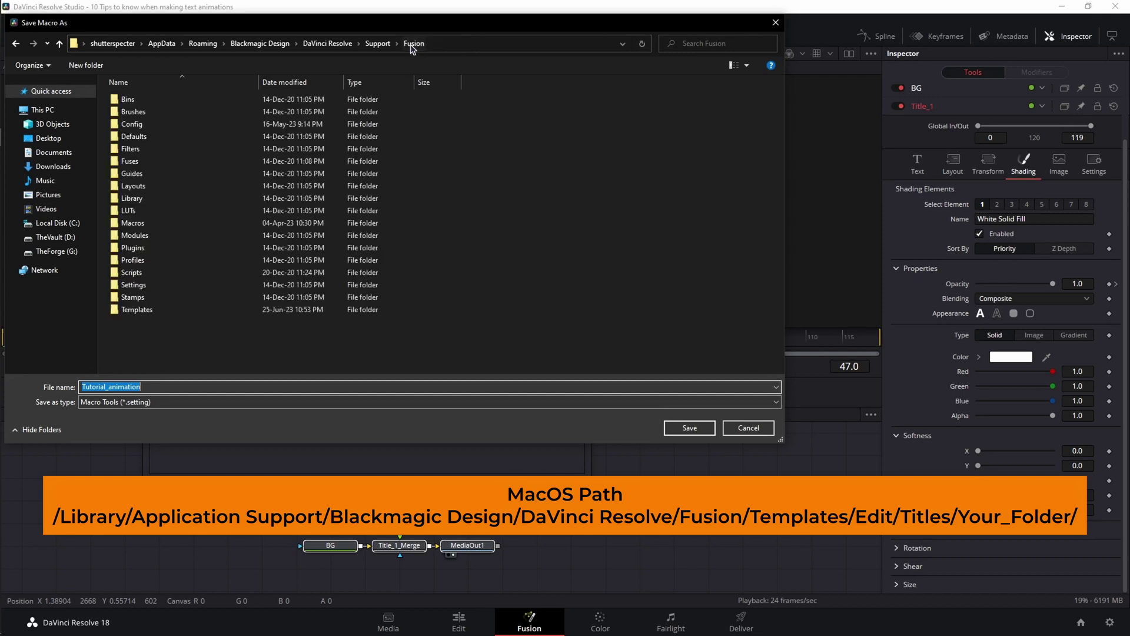
pyautogui.doubleClick(138, 310)
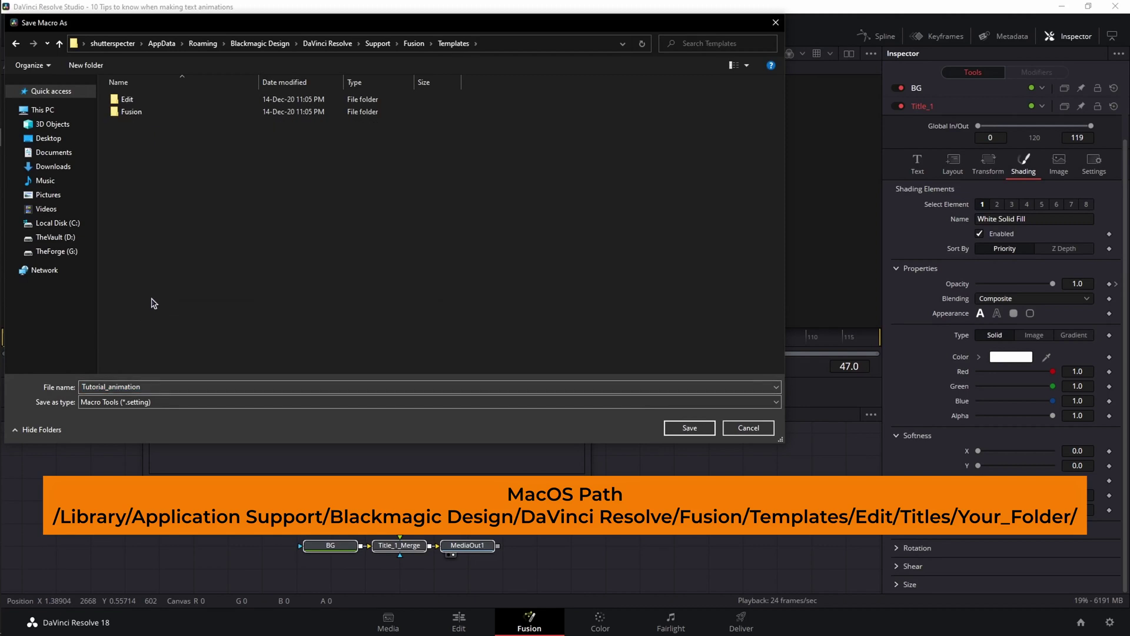
pyautogui.doubleClick(135, 100)
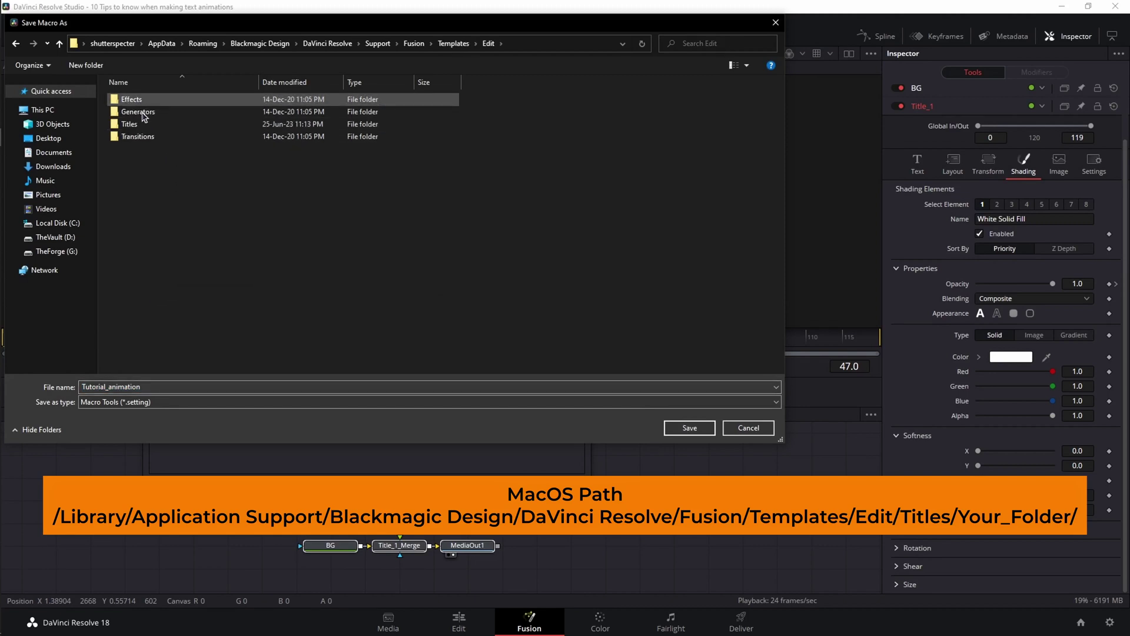
pyautogui.doubleClick(140, 124)
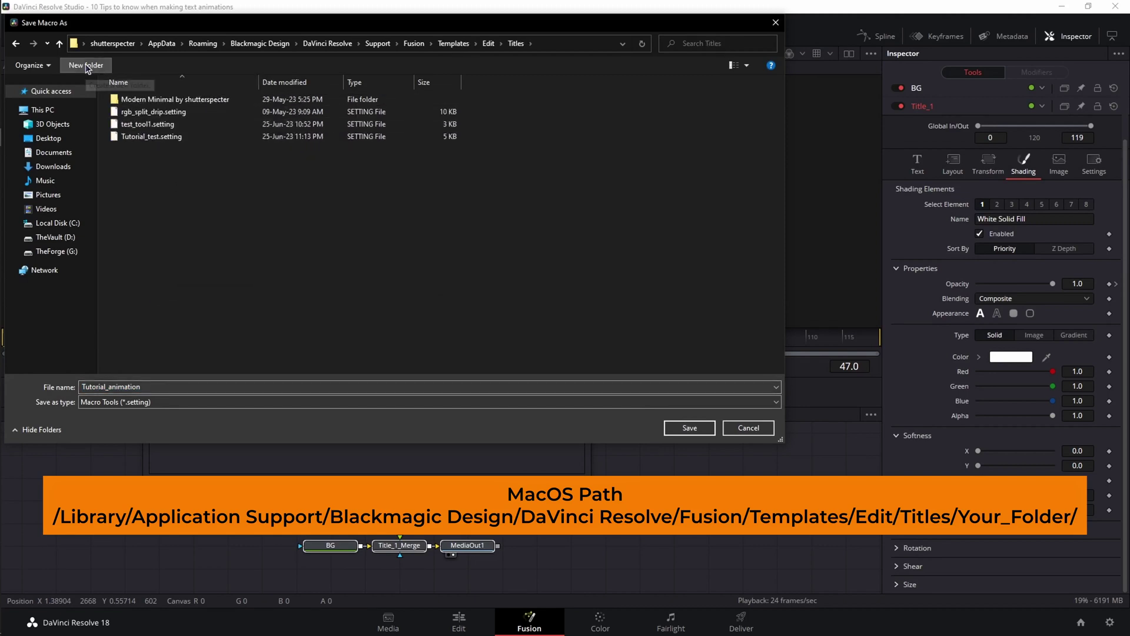
# Create a Tutorial folder there and save Tutorial_animation inside it
pyautogui.click(86, 66)
pyautogui.write('Tutorial')
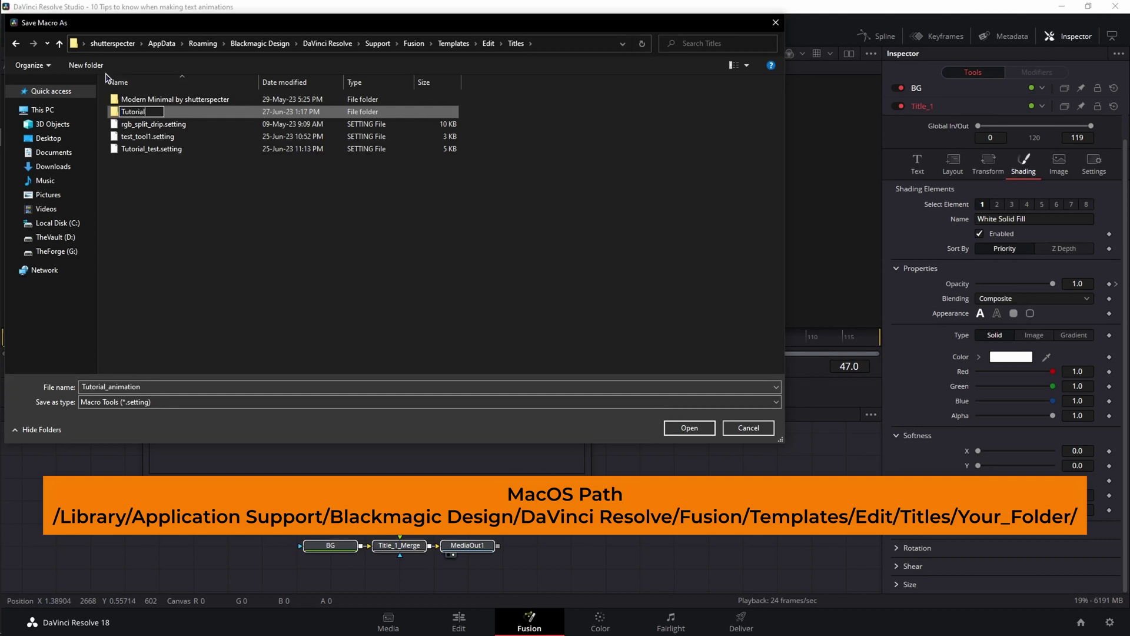
pyautogui.press('Return')
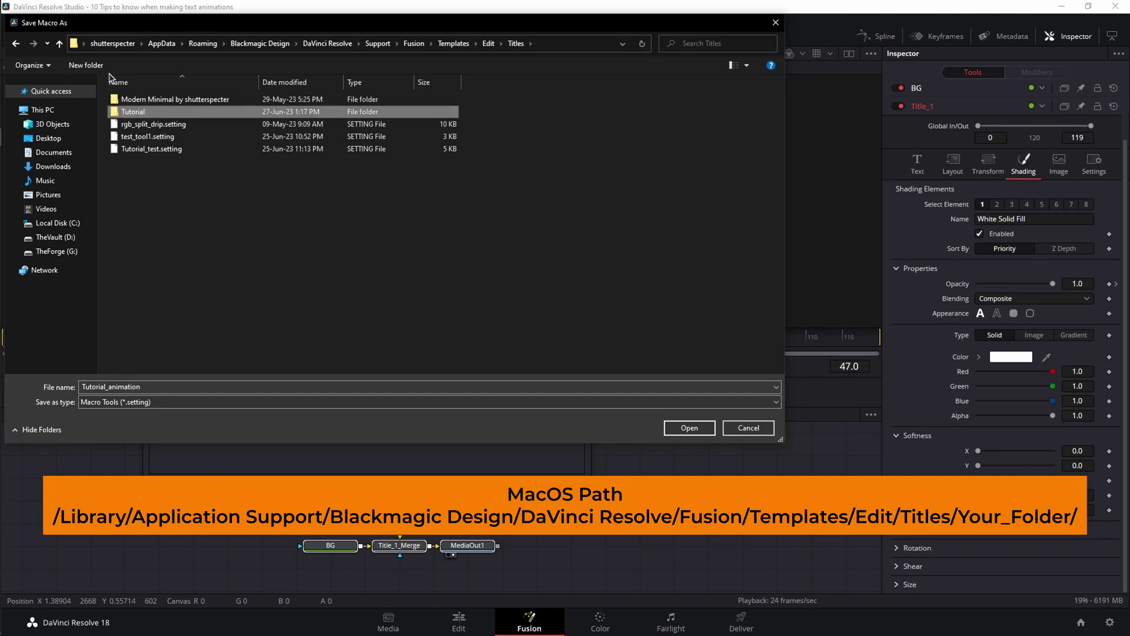
pyautogui.doubleClick(154, 108)
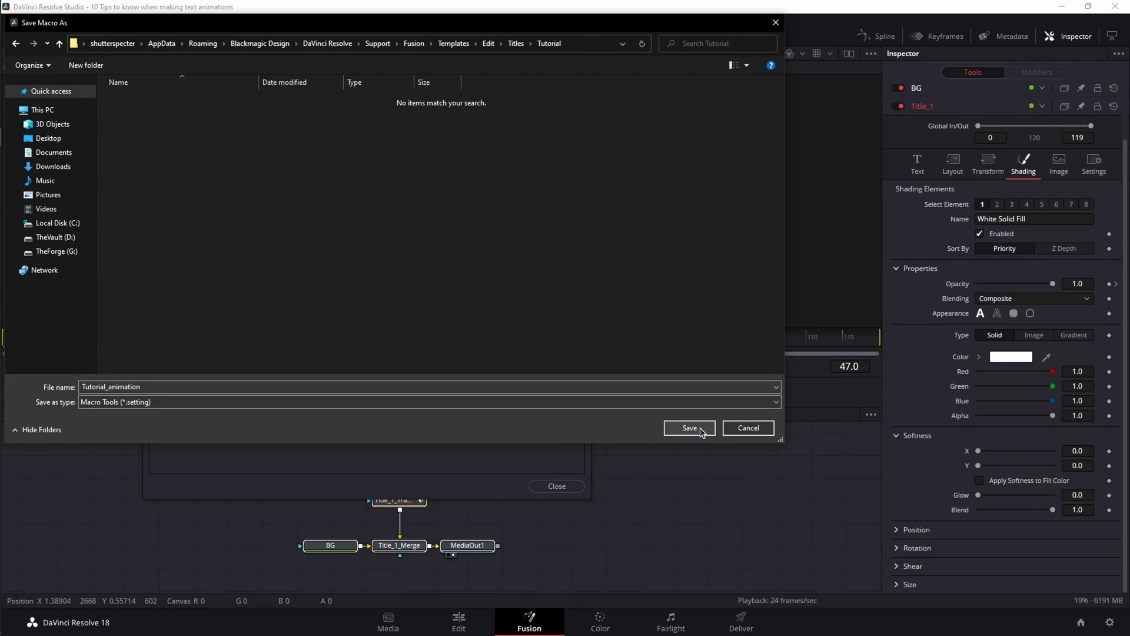
pyautogui.click(690, 428)
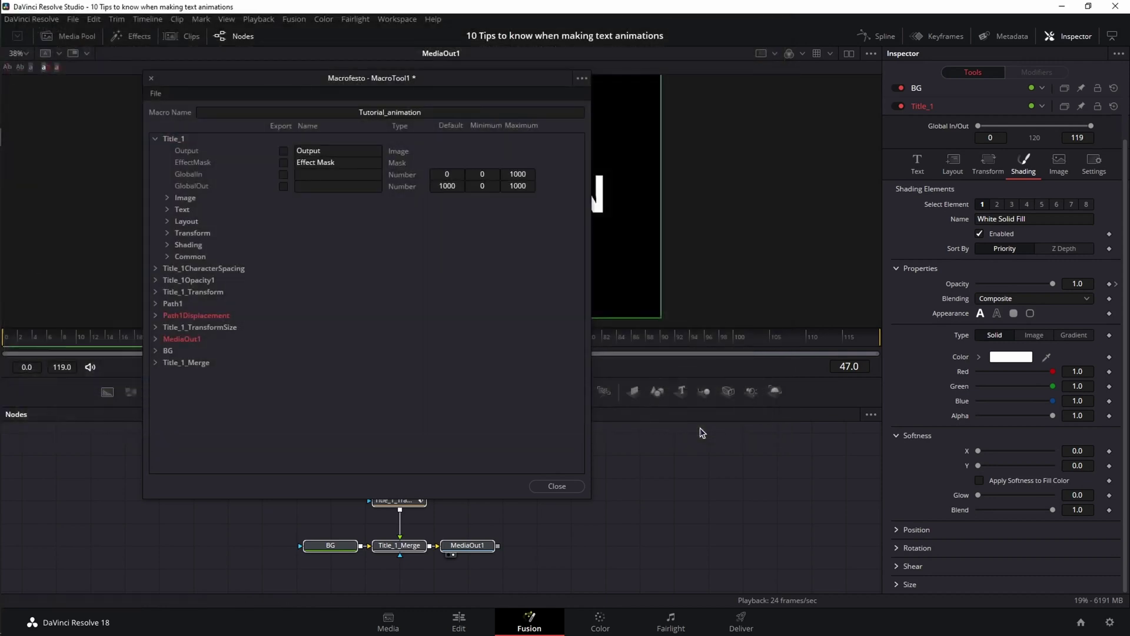
# Close the Macro editor and drag Tutorial_animation from Titles > Tutorial onto Timeline 4
pyautogui.click(557, 487)
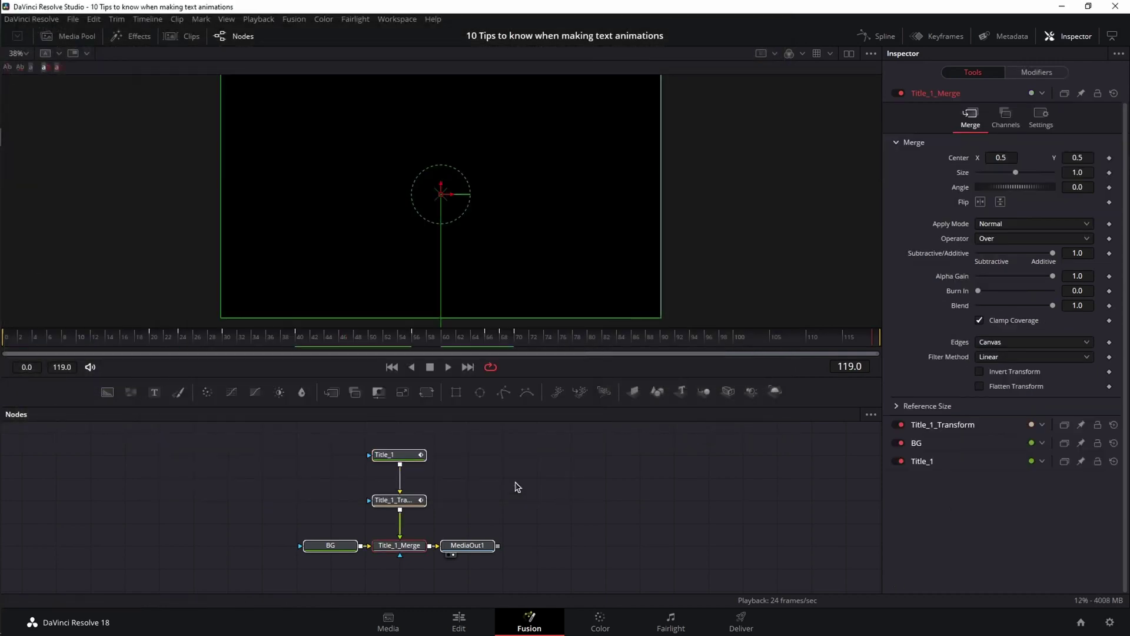
pyautogui.click(472, 622)
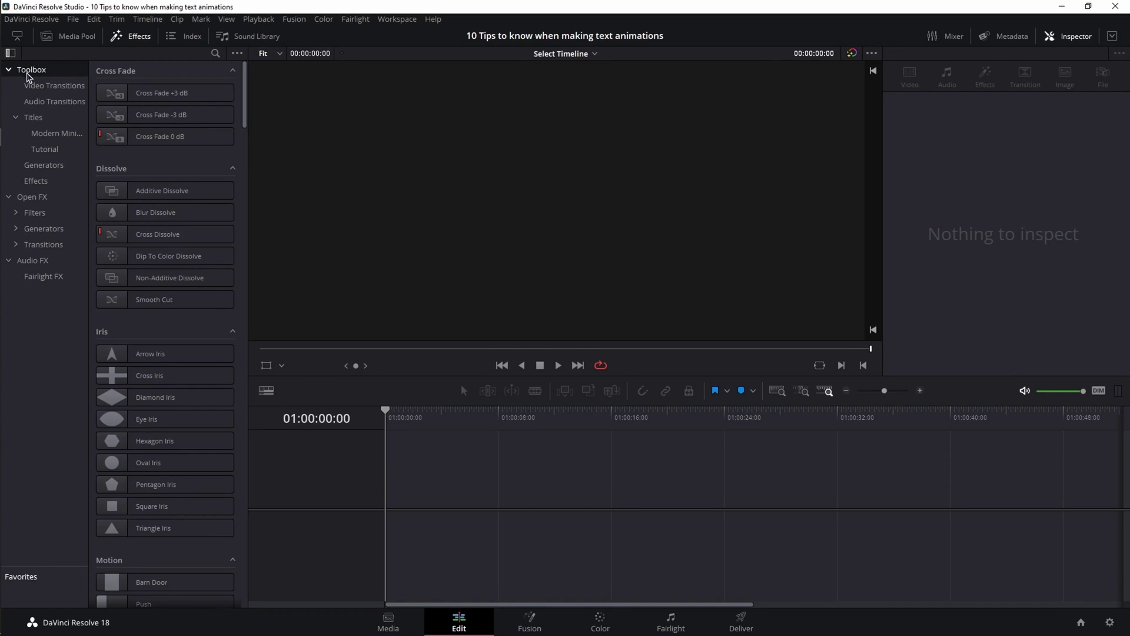
pyautogui.click(35, 118)
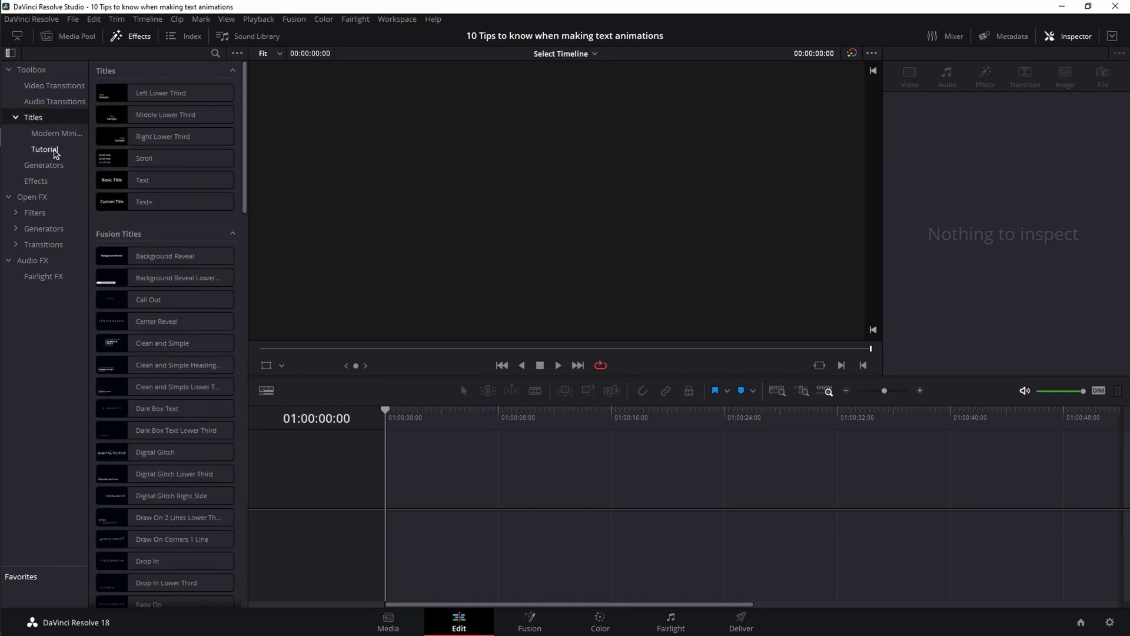
pyautogui.click(55, 152)
pyautogui.moveTo(139, 95); pyautogui.dragTo(403, 504)
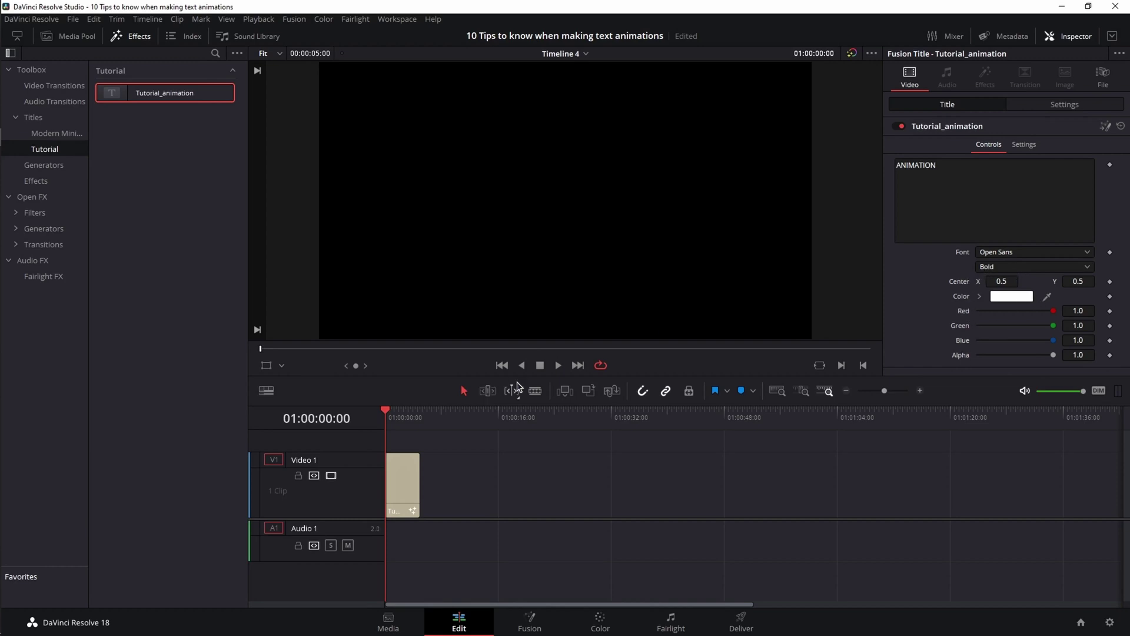
# Recolour the title text teal (R 0.007843, G 1.0, B 0.784313) and replay it from the start
pyautogui.click(559, 365)
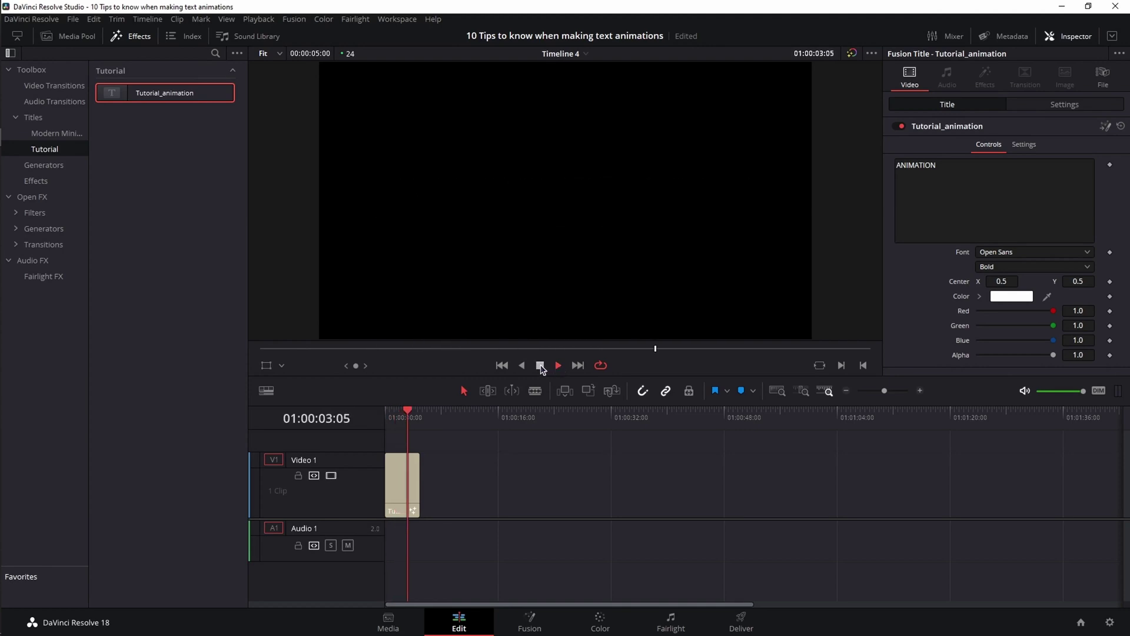
pyautogui.click(1024, 296)
pyautogui.moveTo(619, 239); pyautogui.dragTo(622, 222)
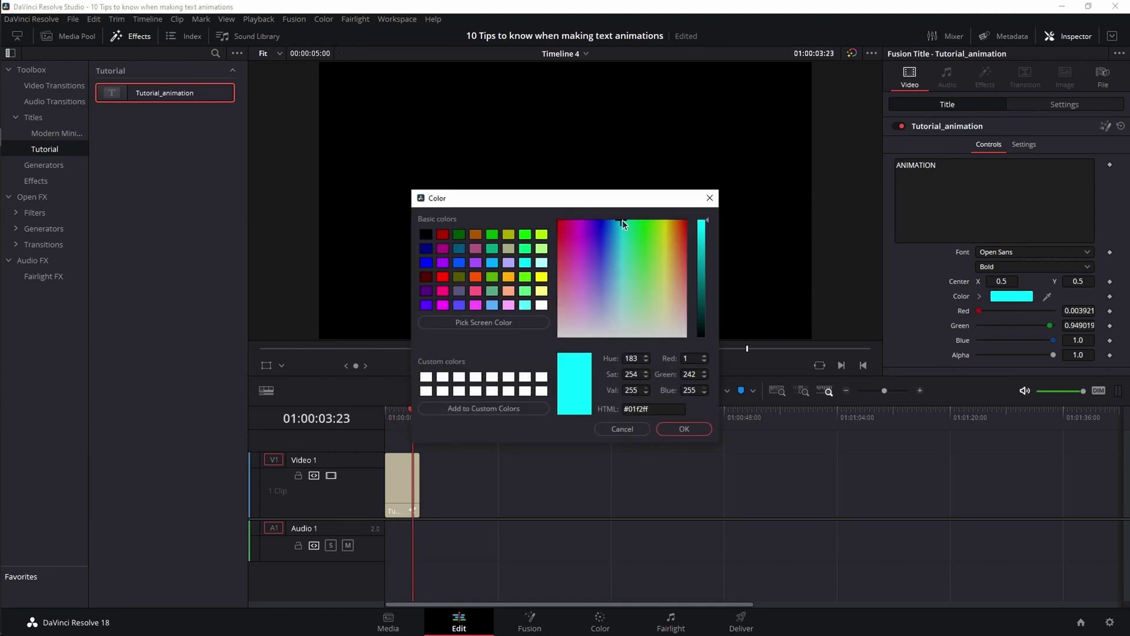
pyautogui.click(685, 429)
pyautogui.click(502, 365)
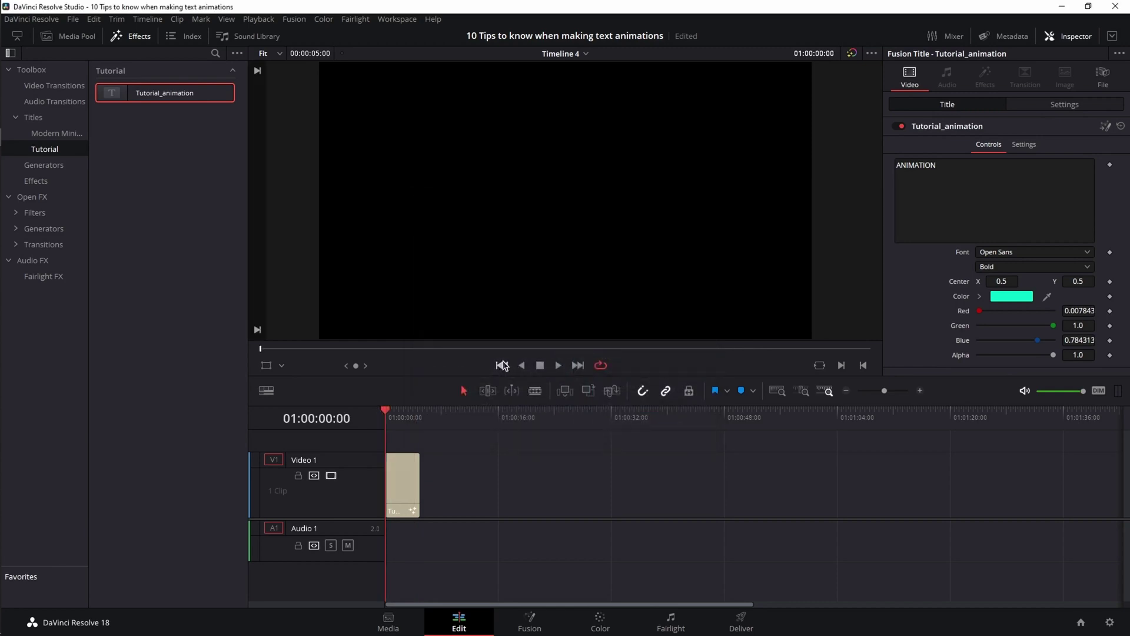
pyautogui.click(559, 366)
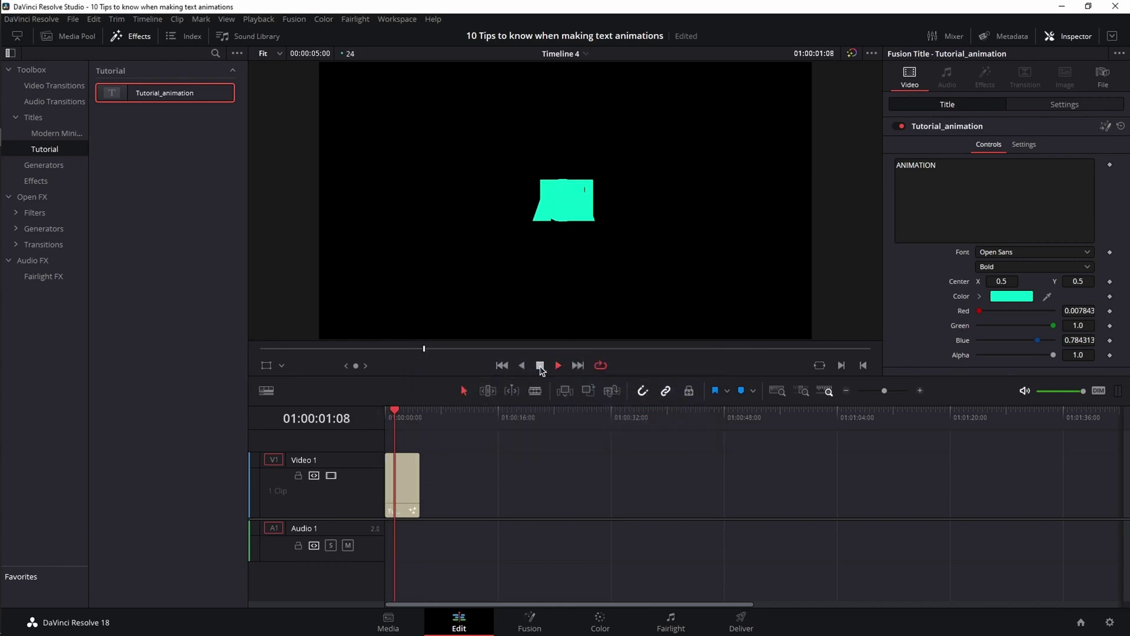